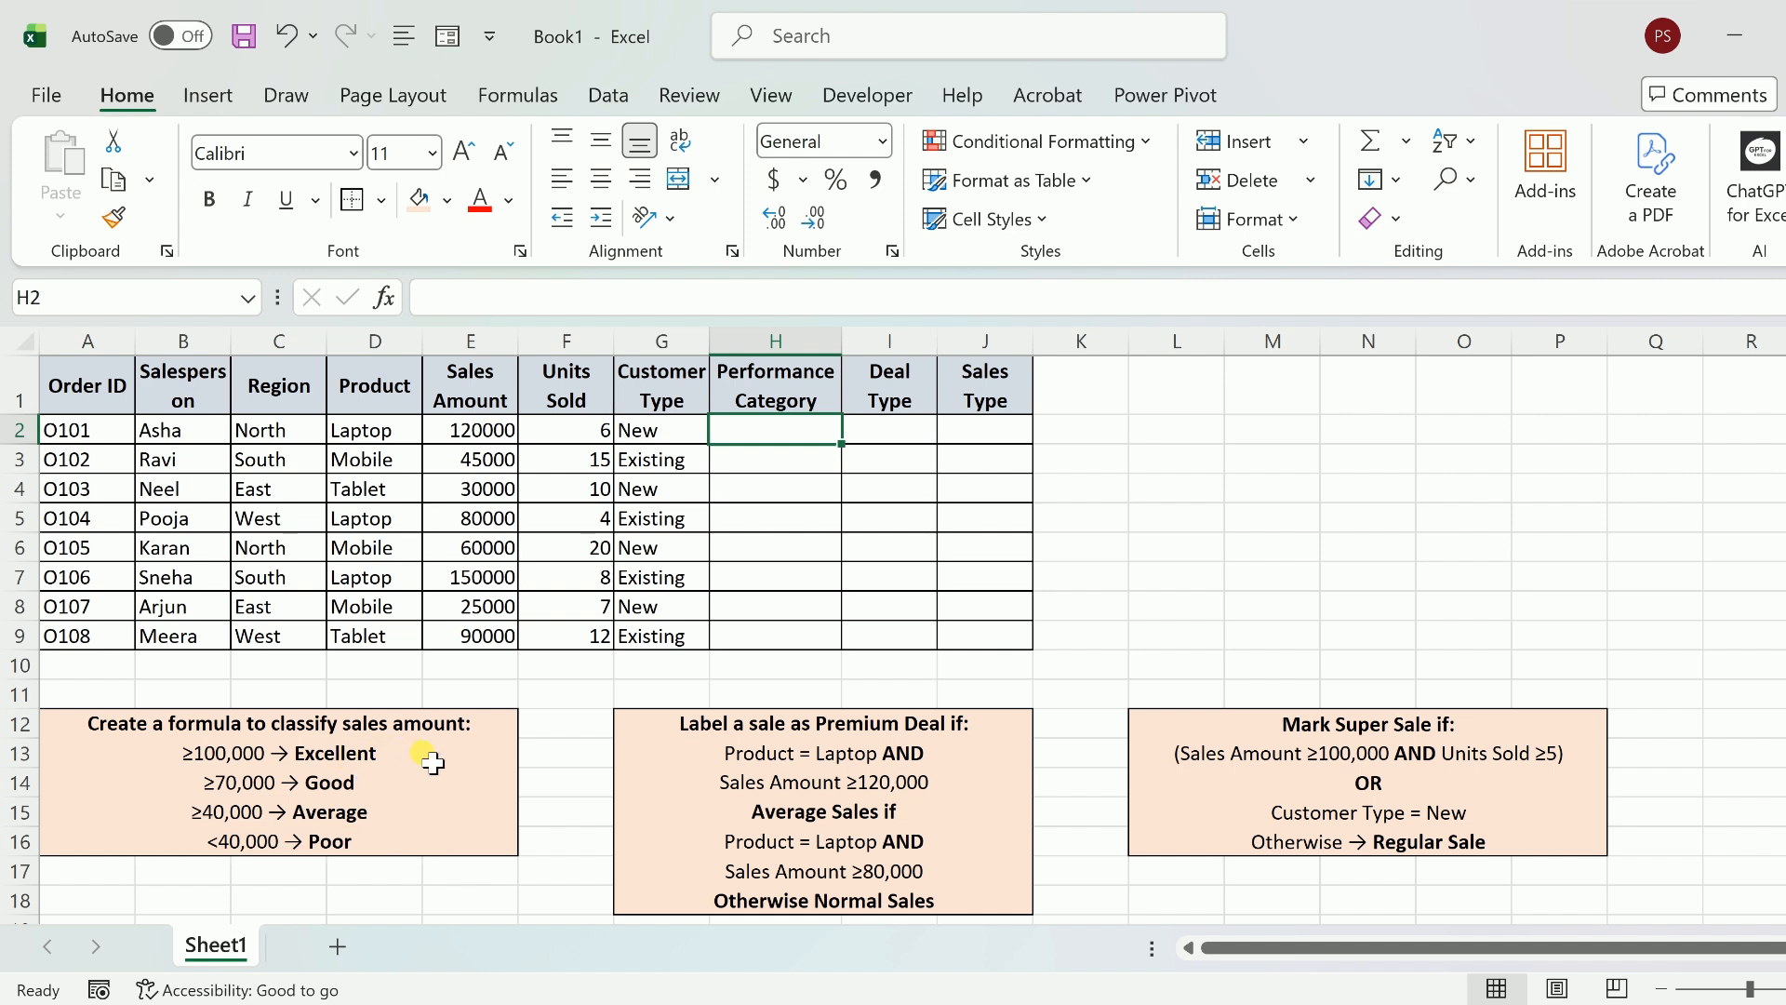
- Begin an IF formula in H2 that returns "excellent" when the sales amount in E2 is >=100000
{"action": "type", "text": "=if("}
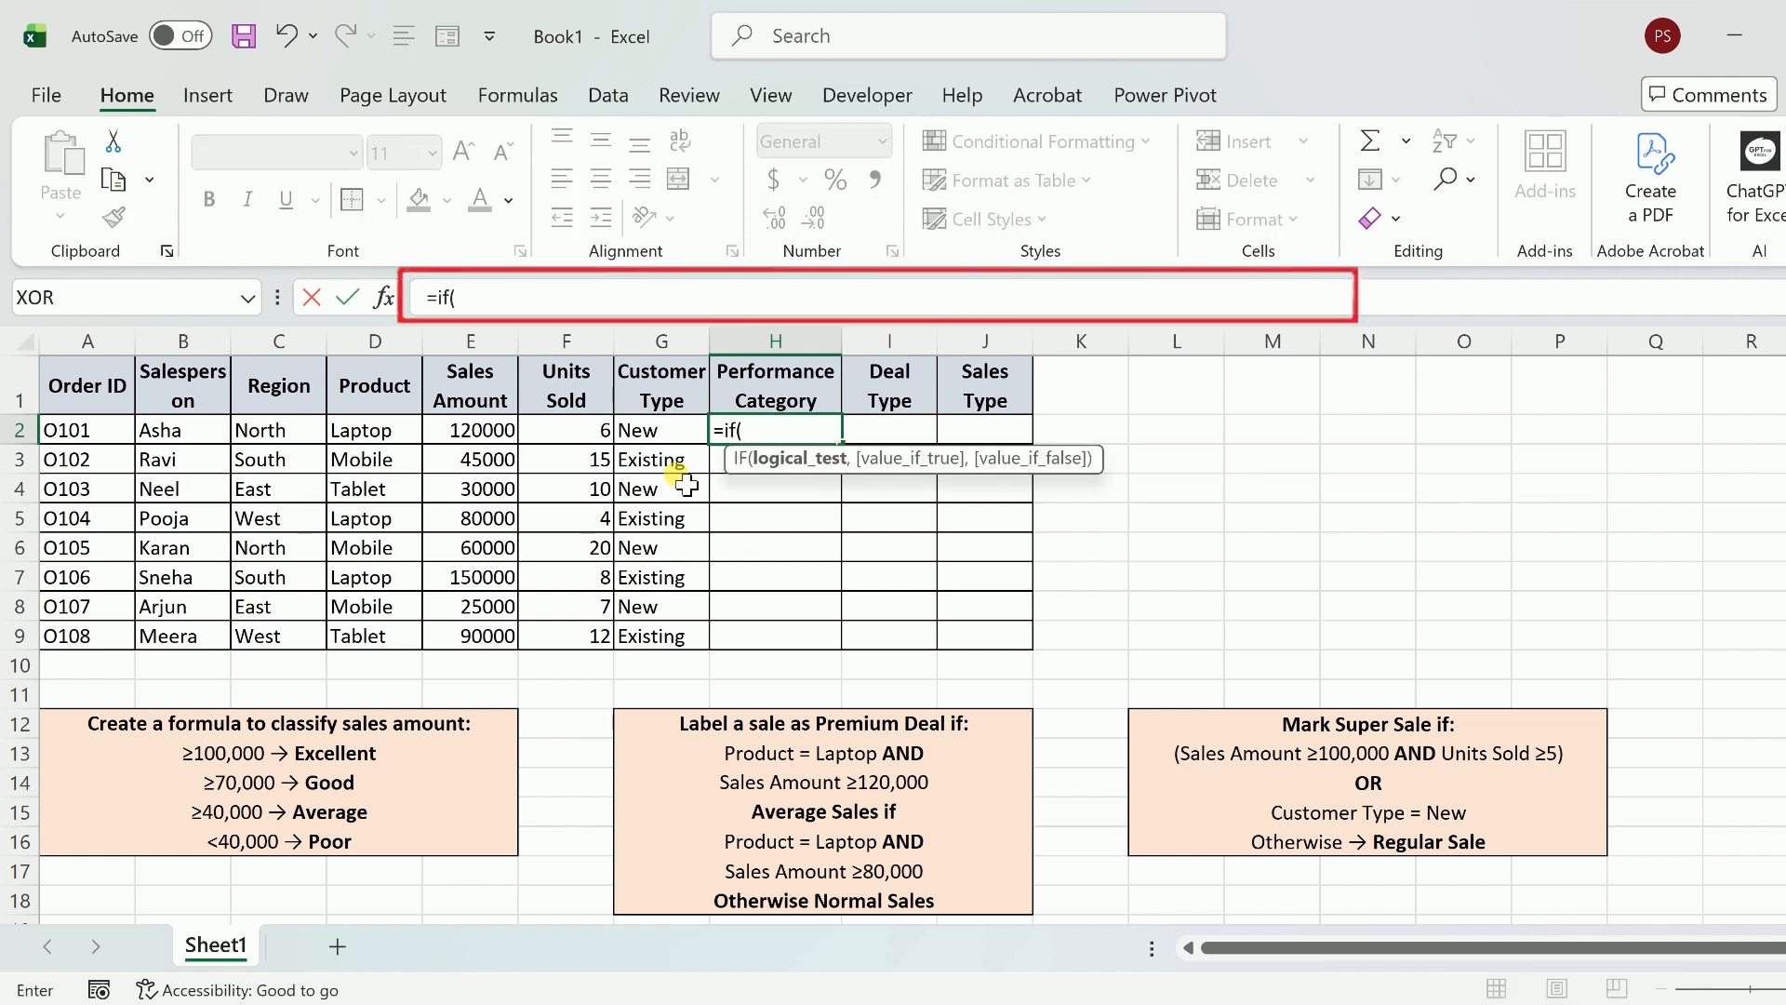
{"action": "key", "text": "Left"}
{"action": "key", "text": "Left"}
{"action": "key", "text": "Left"}
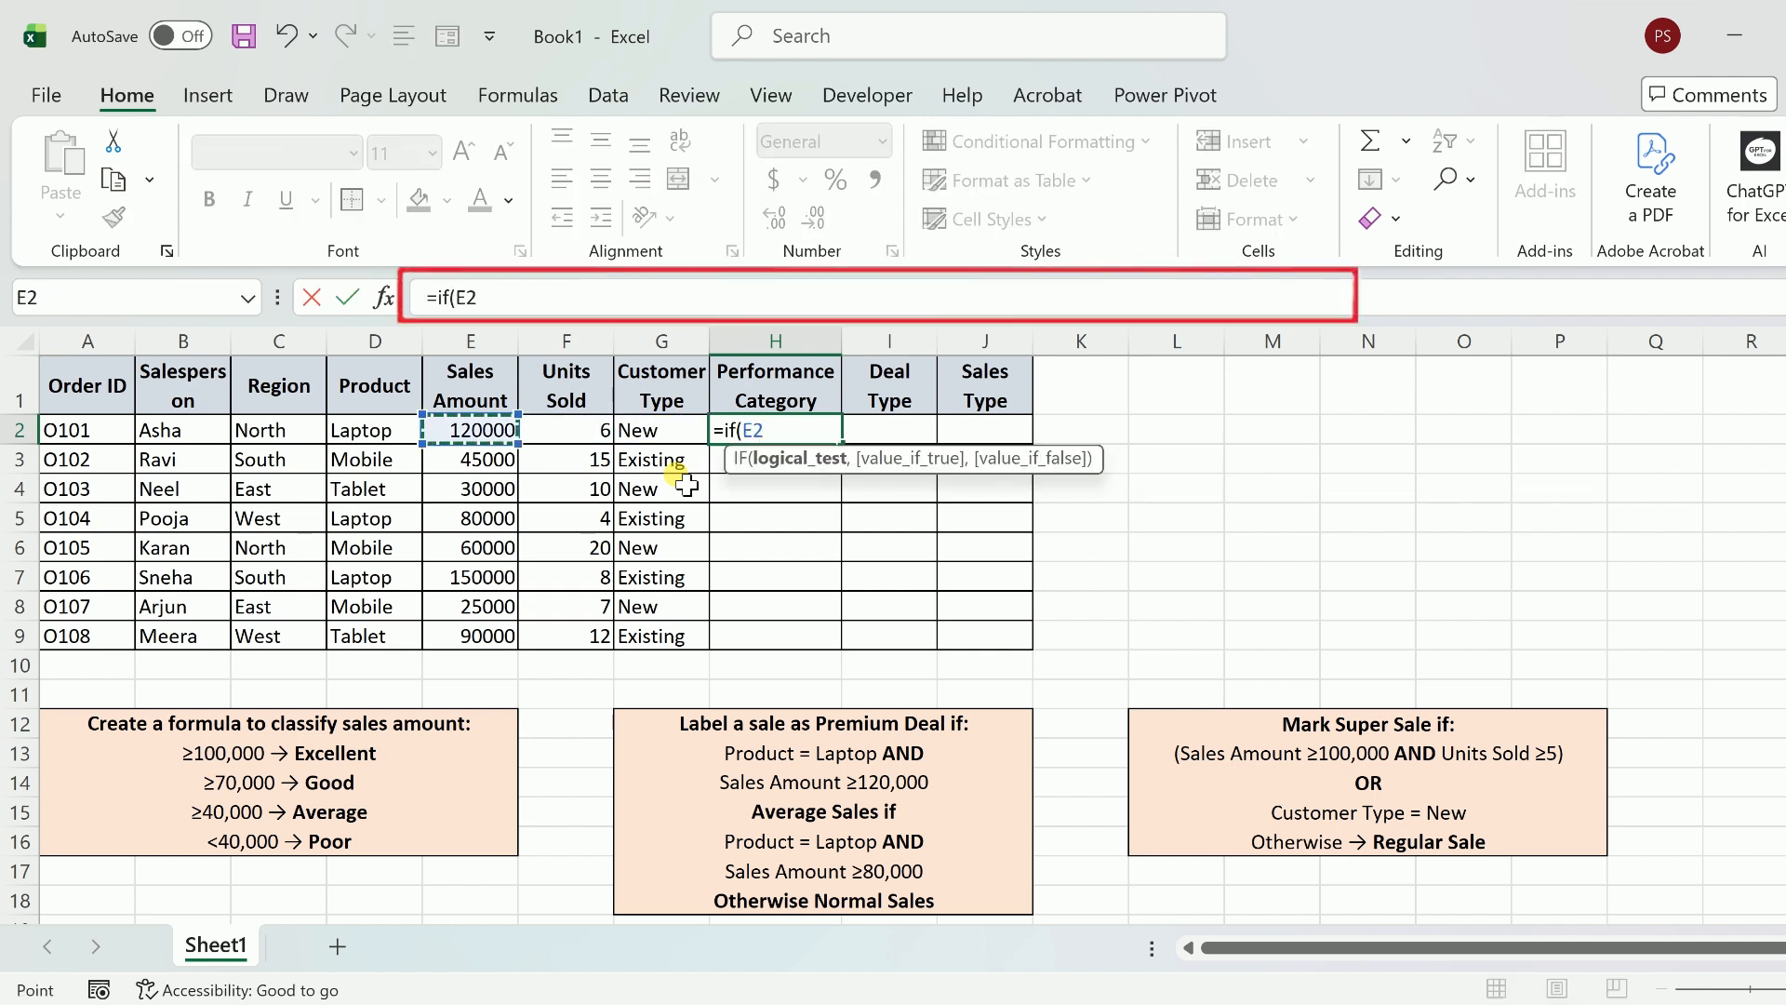
{"action": "type", "text": ">=10000"}
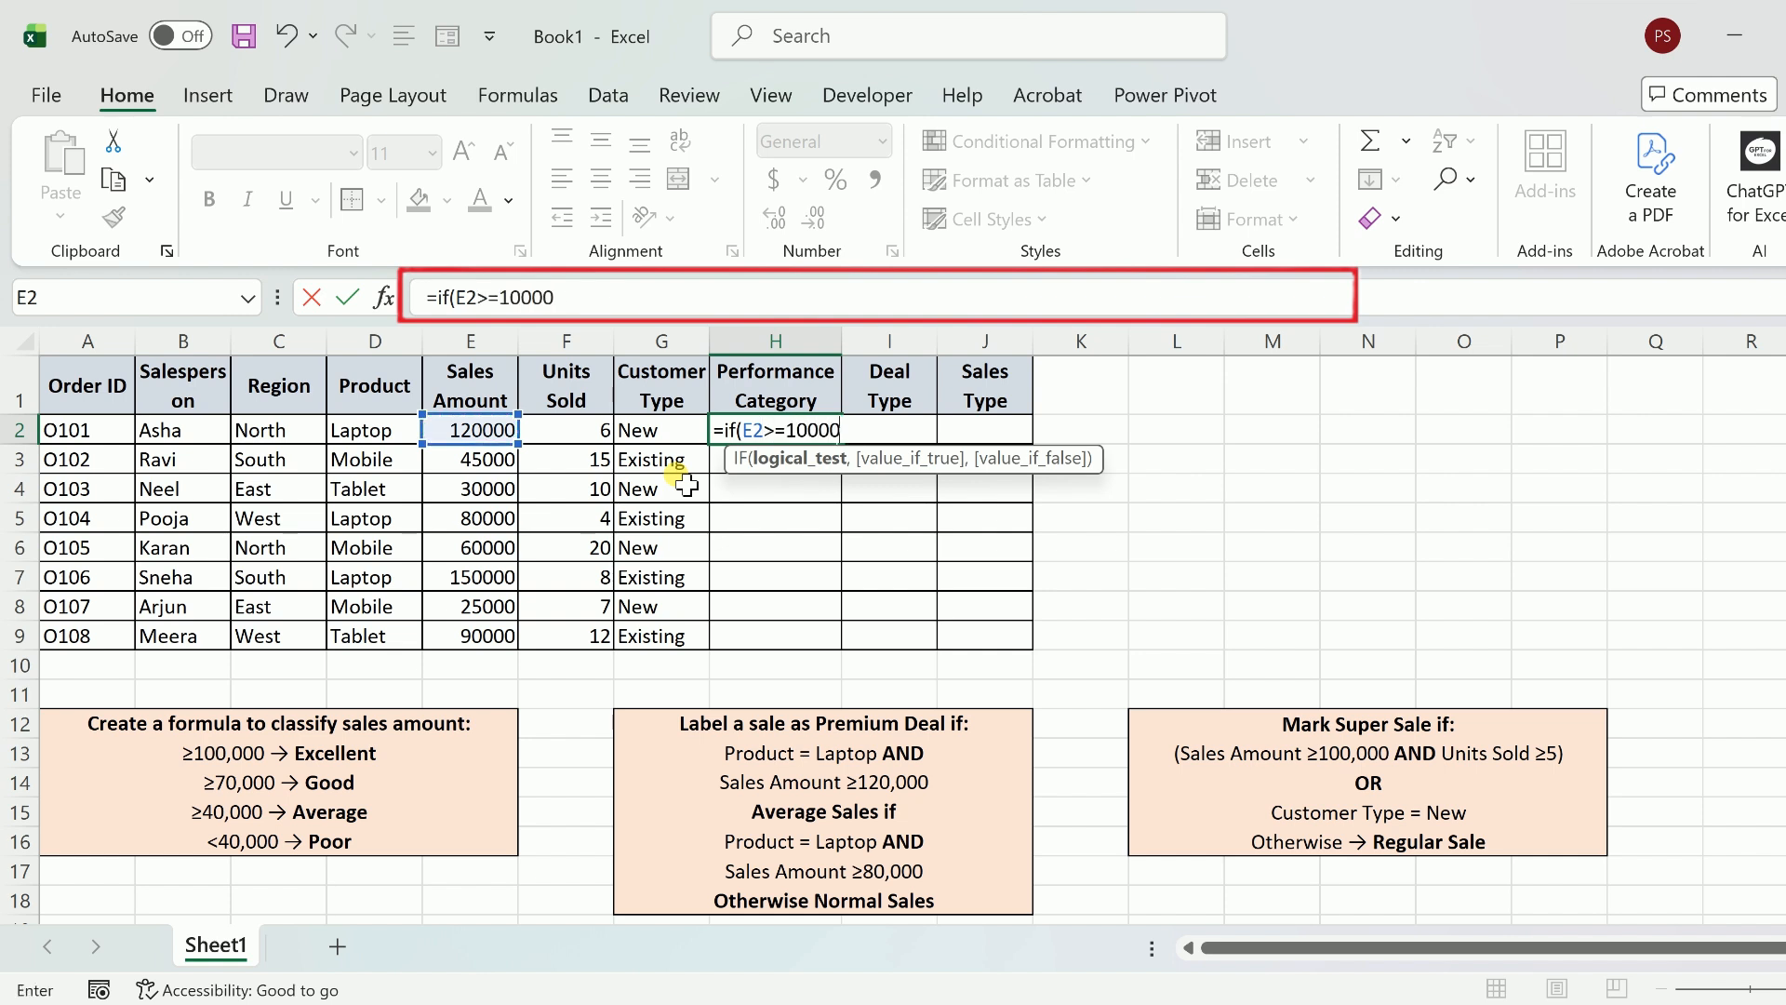
{"action": "type", "text": "0,\"ex"}
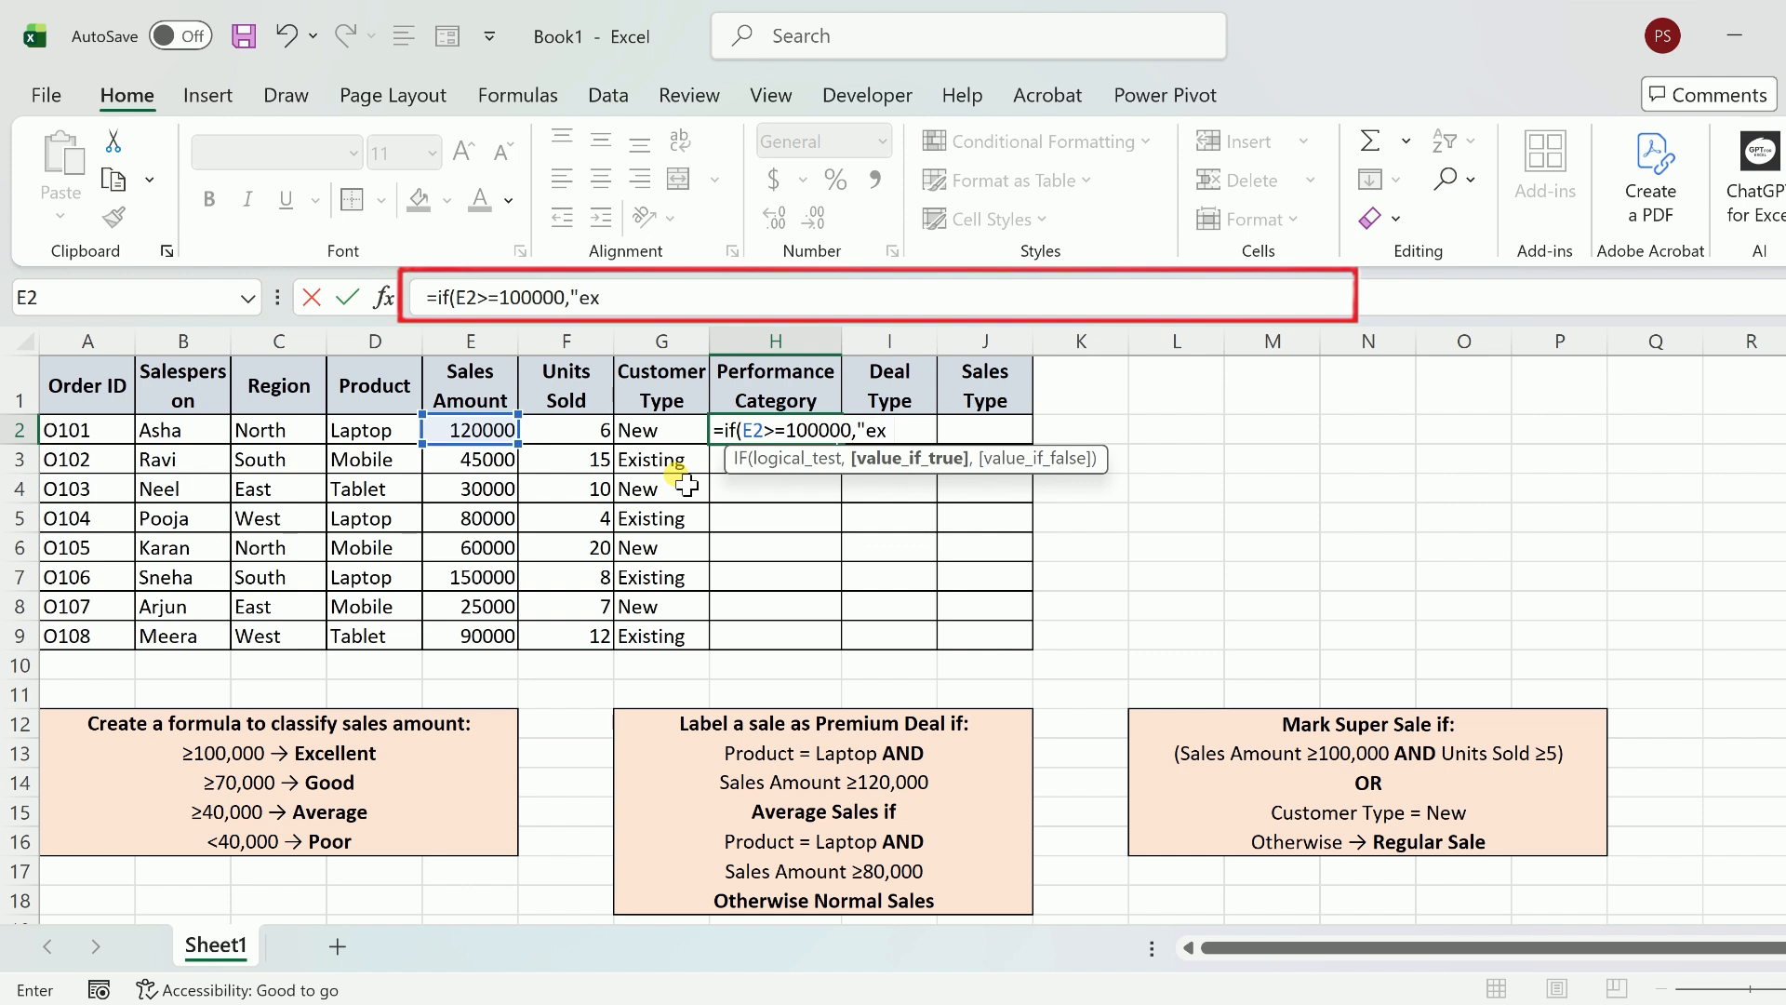
{"action": "type", "text": "cellent\""}
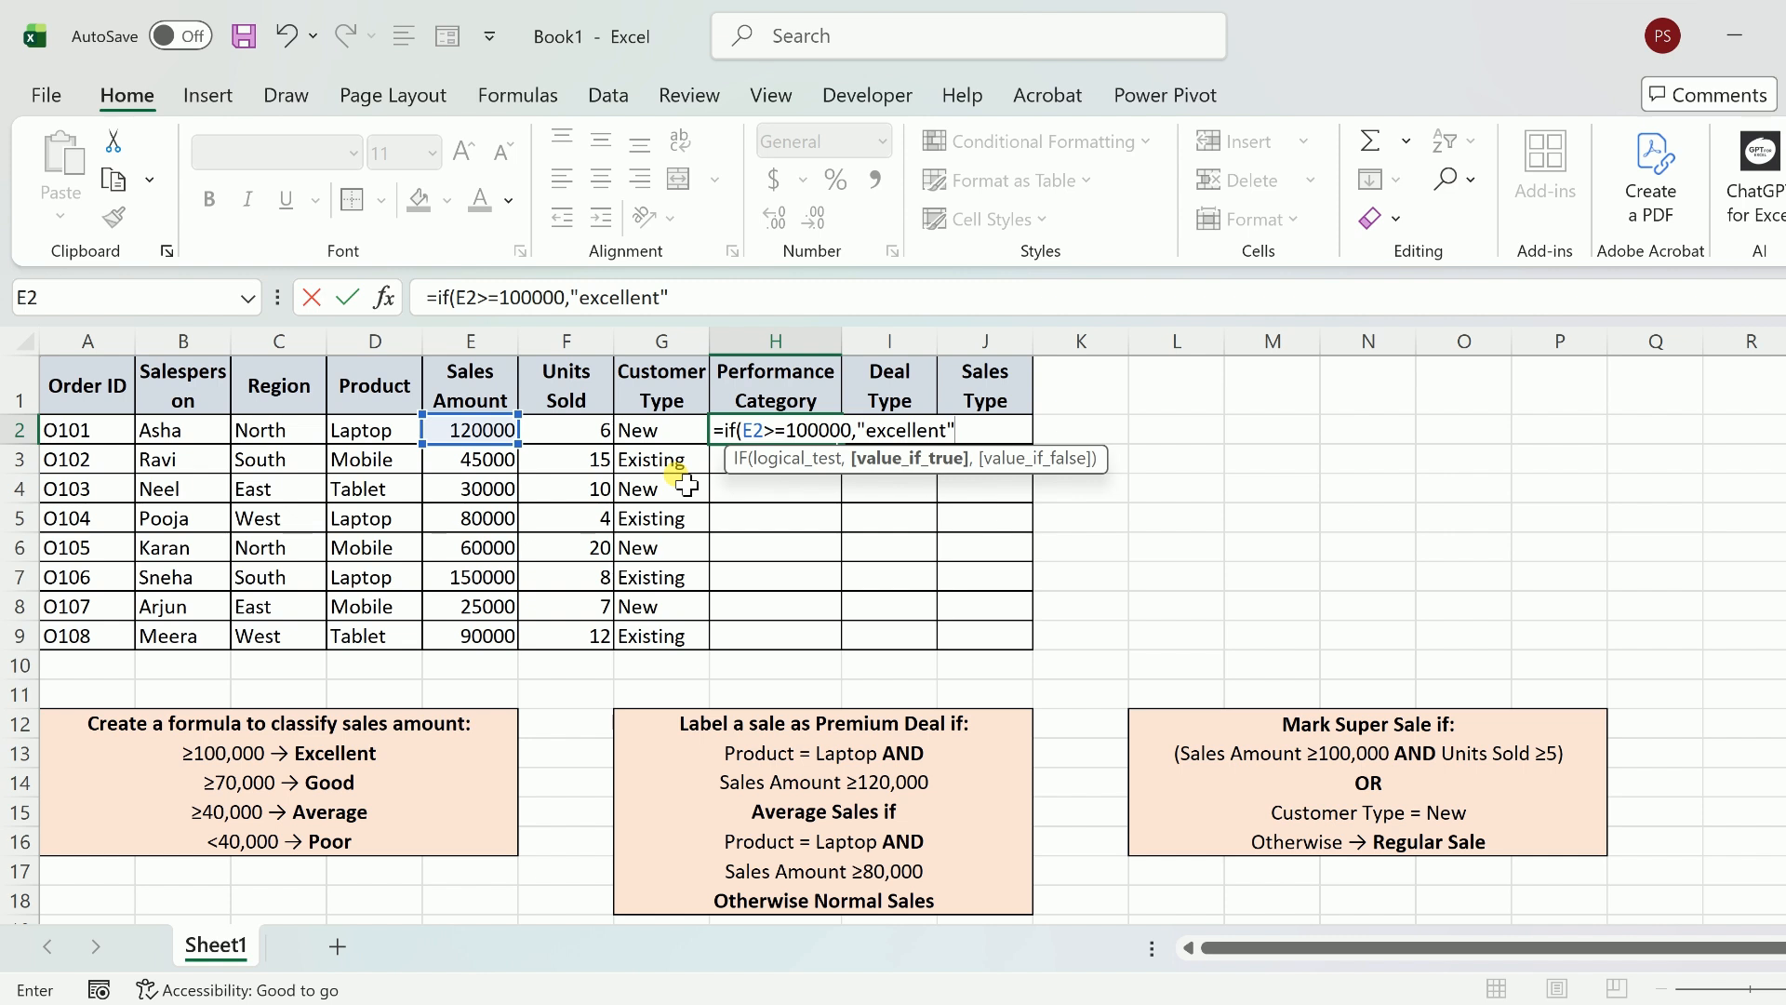
- Nest a second IF in the H2 formula that returns "good" when E2>=70000
{"action": "type", "text": ",i"}
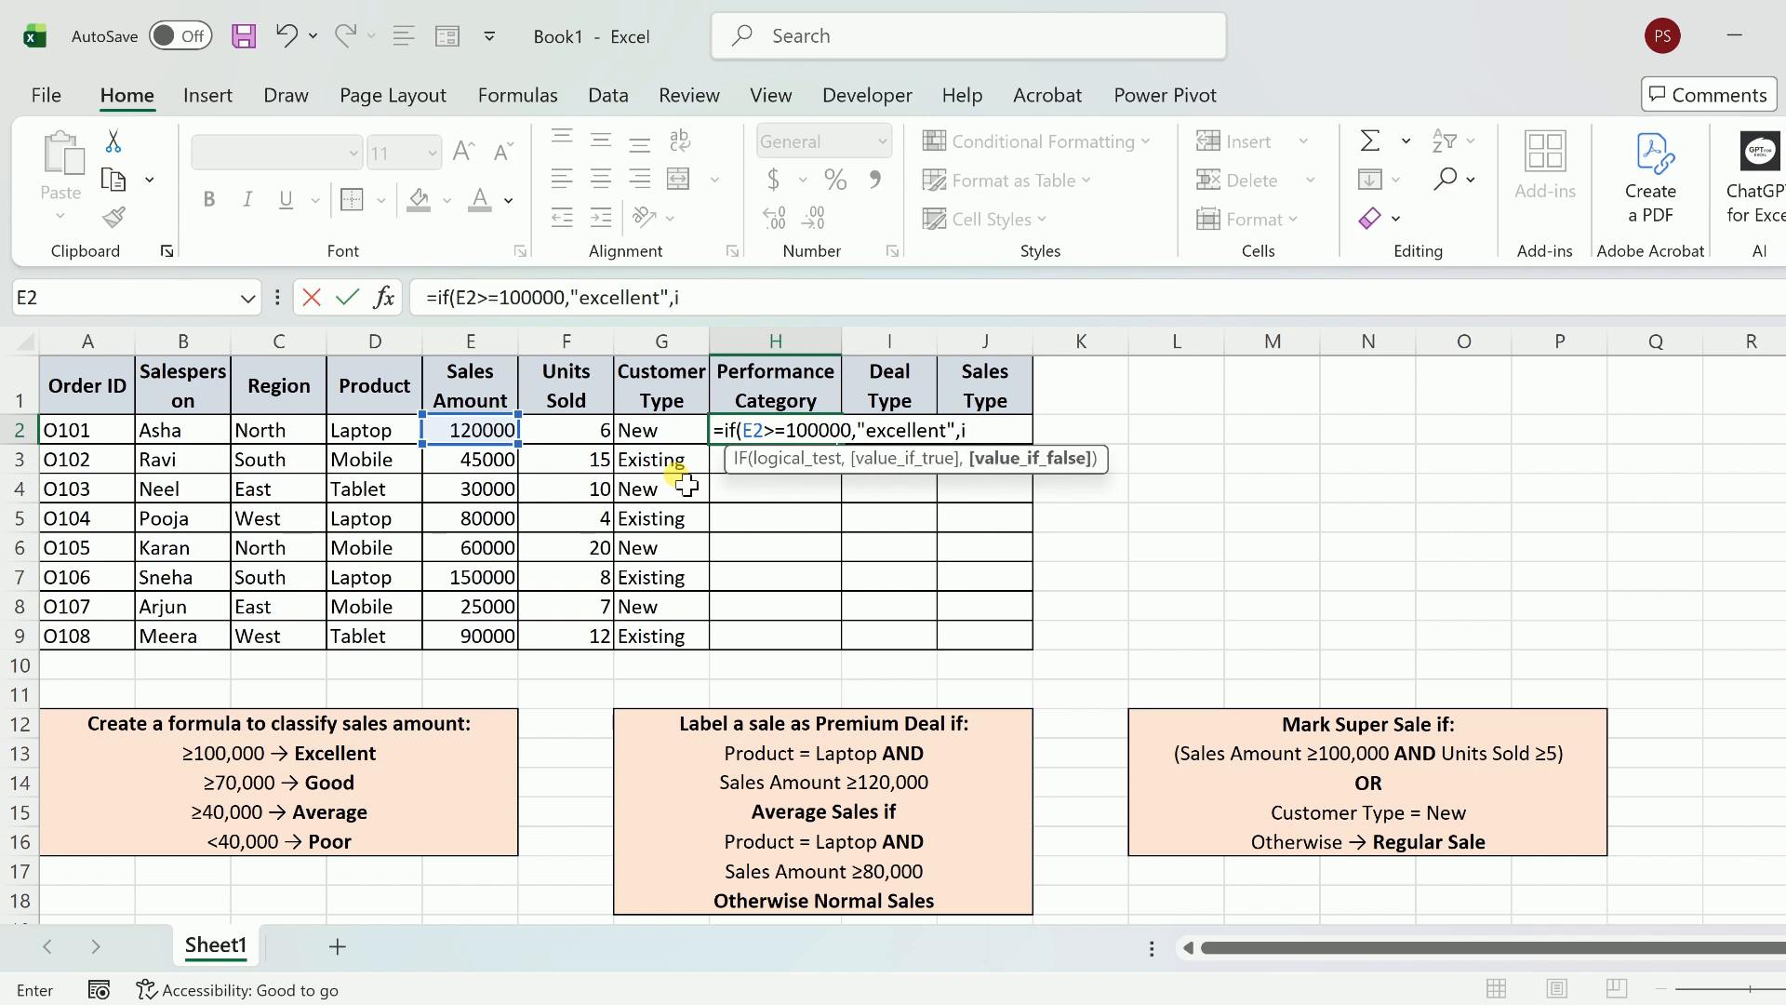
{"action": "type", "text": "f("}
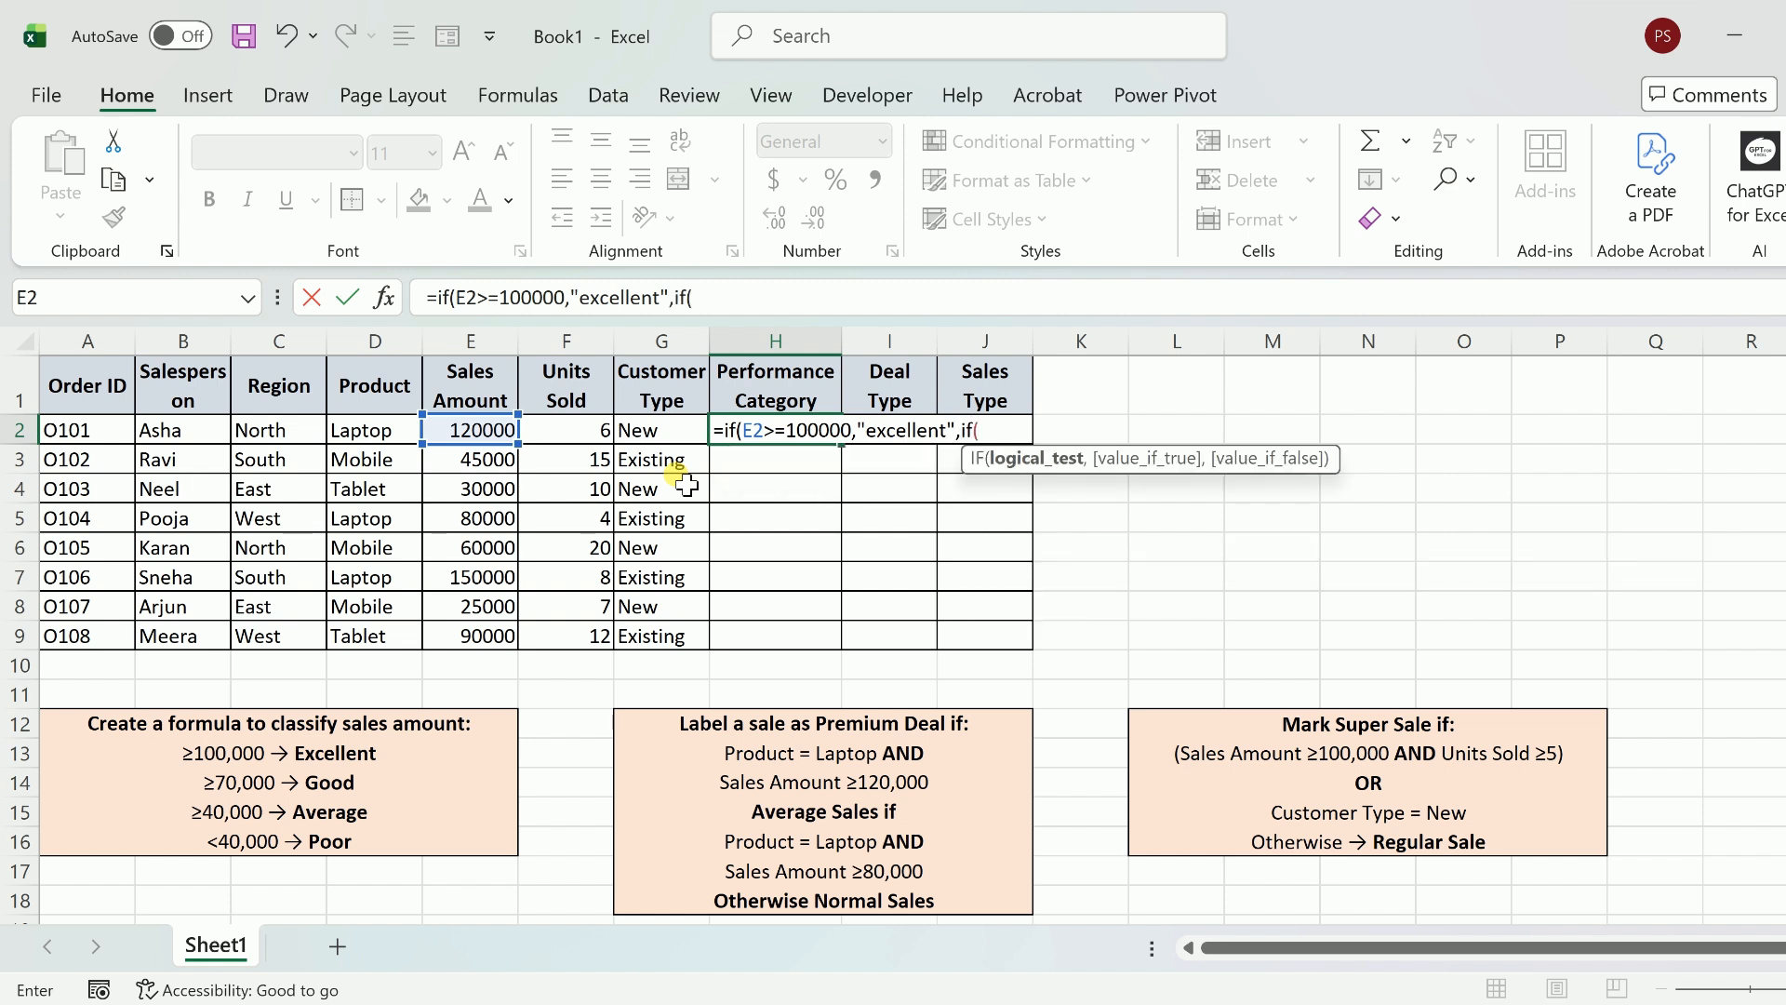
{"action": "key", "text": "Left"}
{"action": "key", "text": "Left"}
{"action": "key", "text": "Left"}
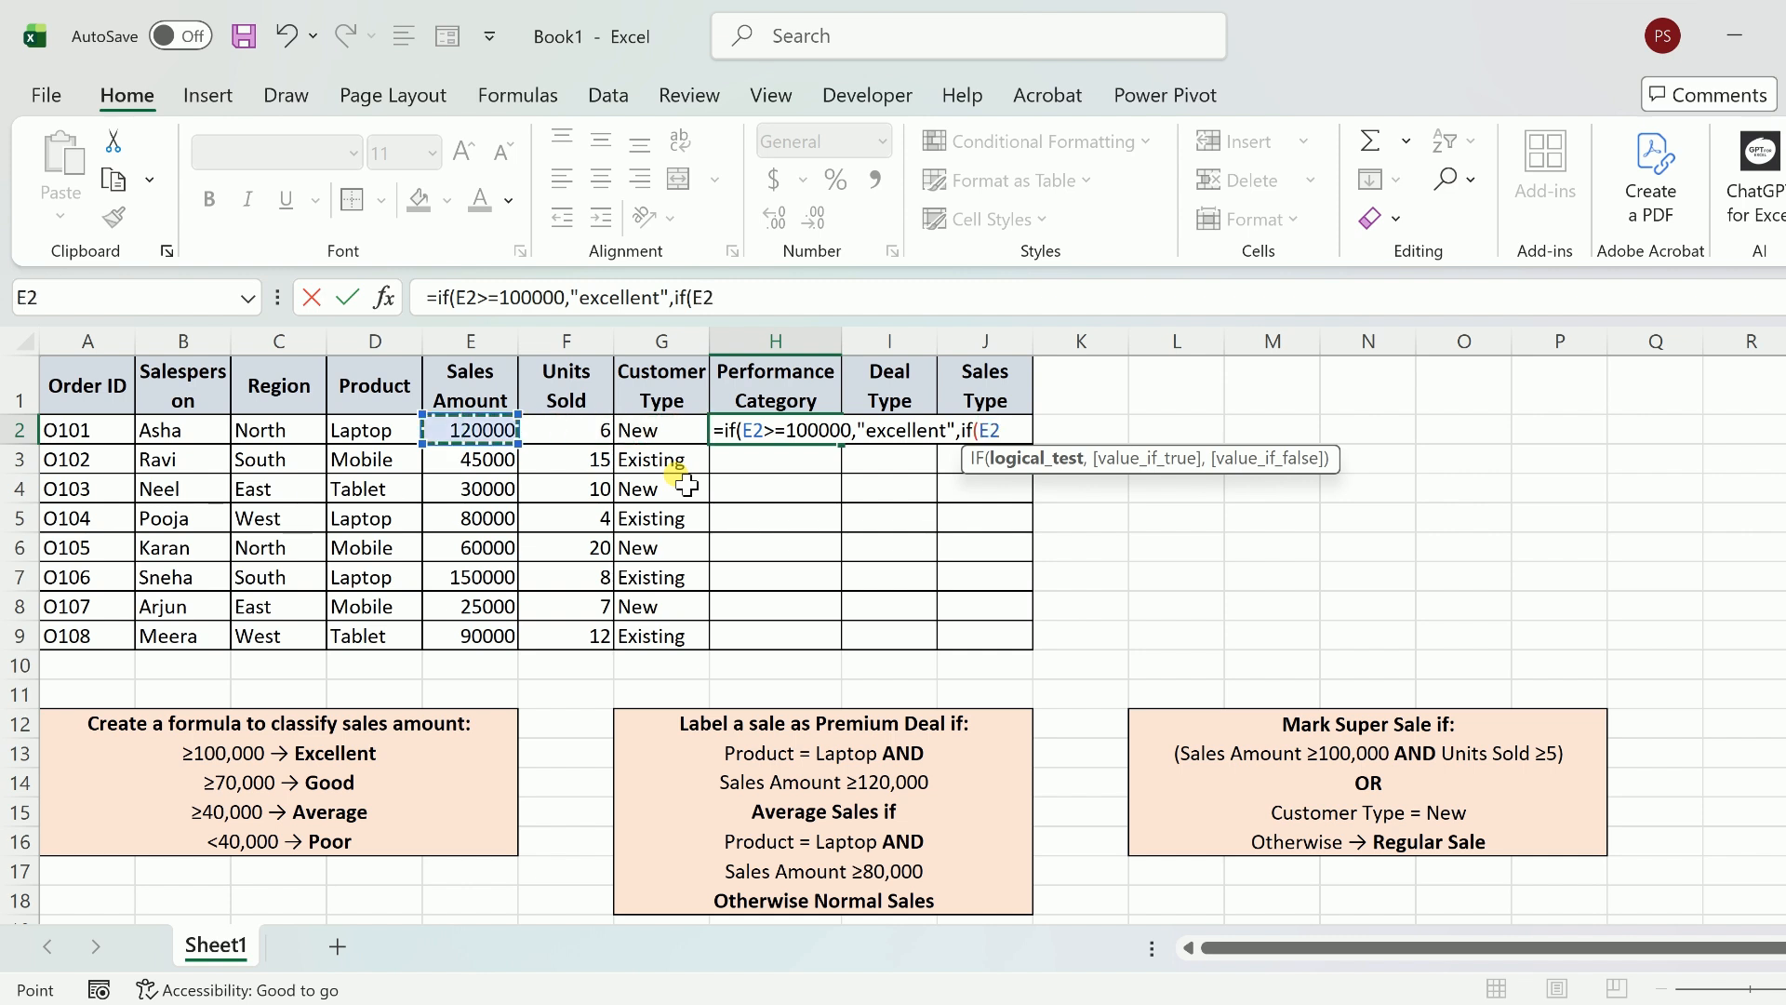
{"action": "type", "text": ">=70000"}
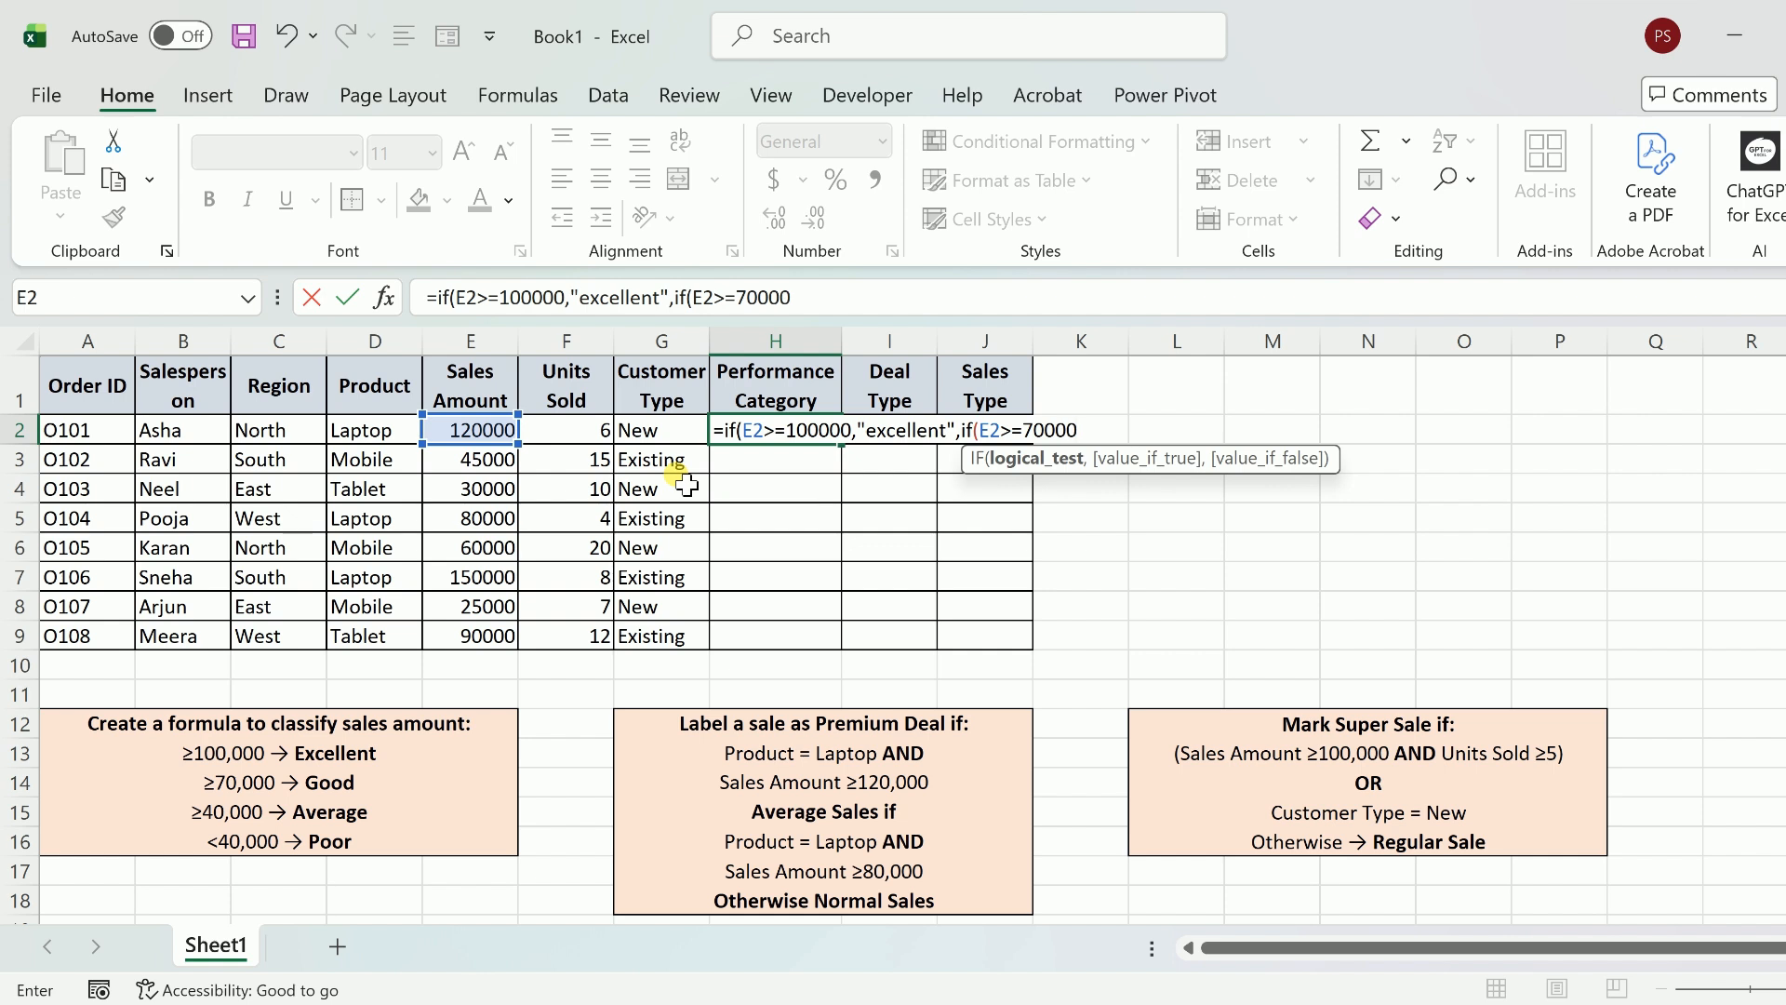
{"action": "type", "text": ",\"goood"}
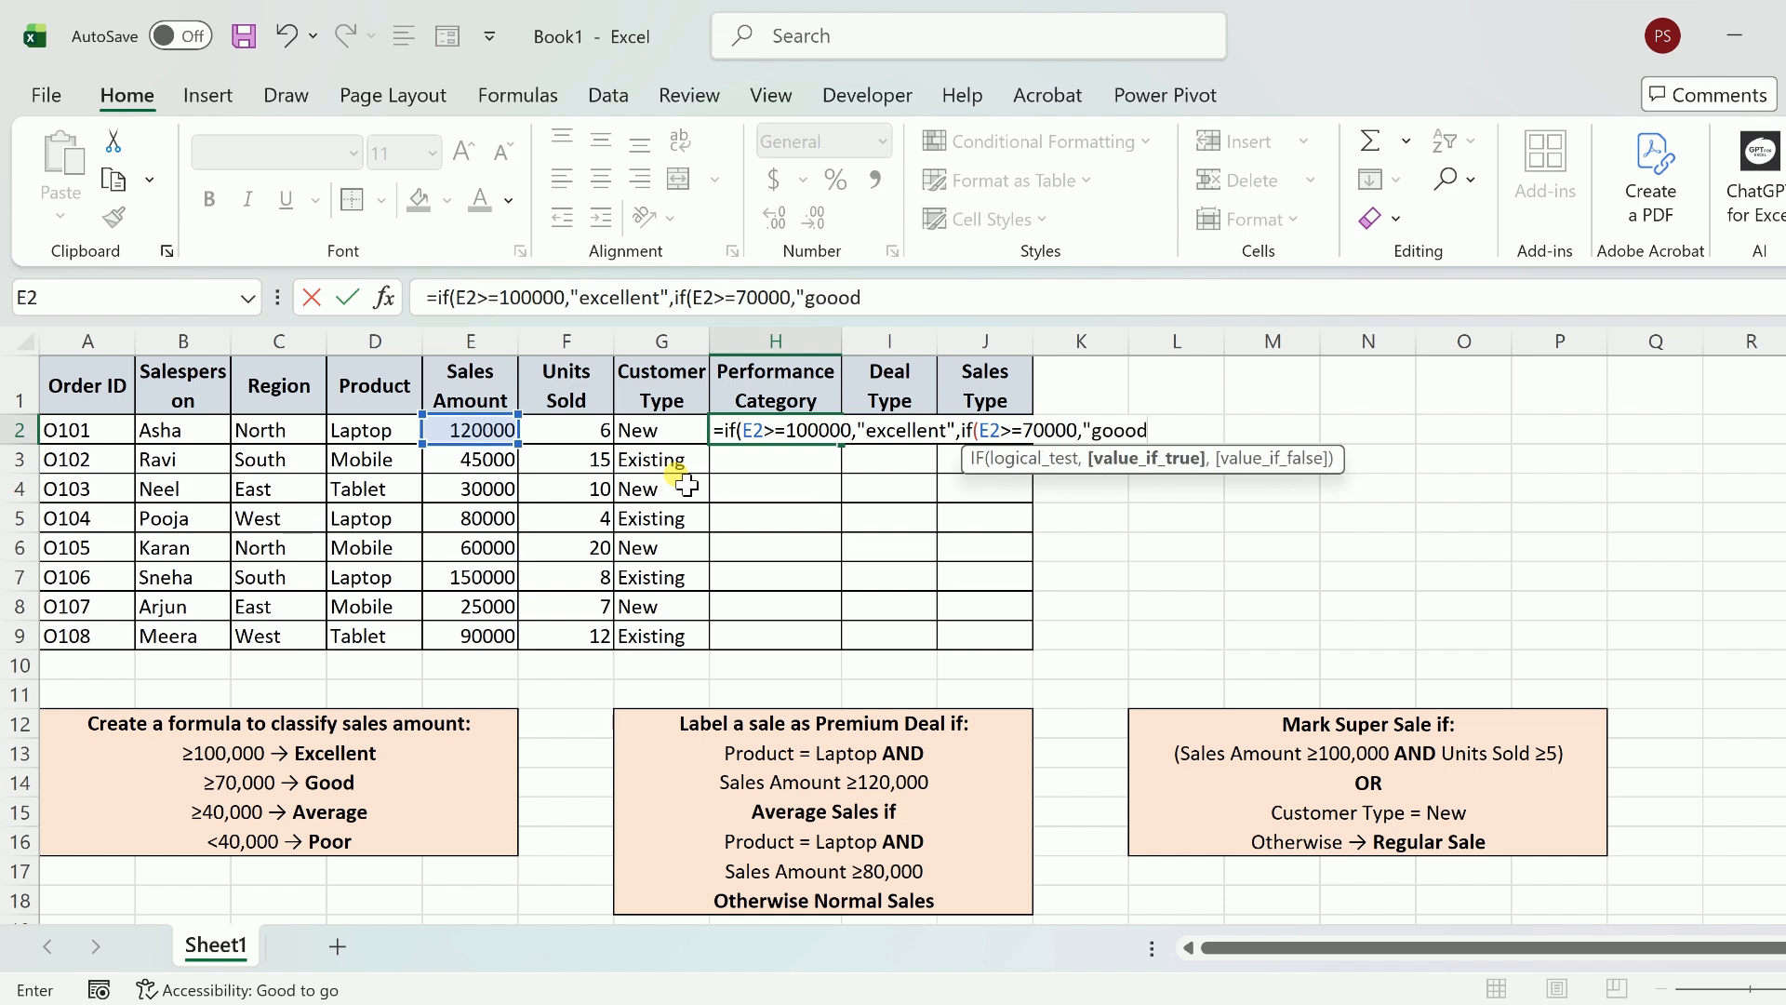
{"action": "key", "text": "BackSpace"}
{"action": "key", "text": "BackSpace"}
{"action": "key", "text": "BackSpace"}
{"action": "type", "text": "d\","}
{"action": "key", "text": "BackSpace"}
{"action": "key", "text": "BackSpace"}
{"action": "key", "text": "BackSpace"}
{"action": "type", "text": "od\","}
- Try to complete the H2 formula with E2>=40000 returning "average" and otherwise "poor", without adding a third IF
{"action": "key", "text": "Left"}
{"action": "key", "text": "Left"}
{"action": "key", "text": "Left"}
{"action": "key", "text": "Left"}
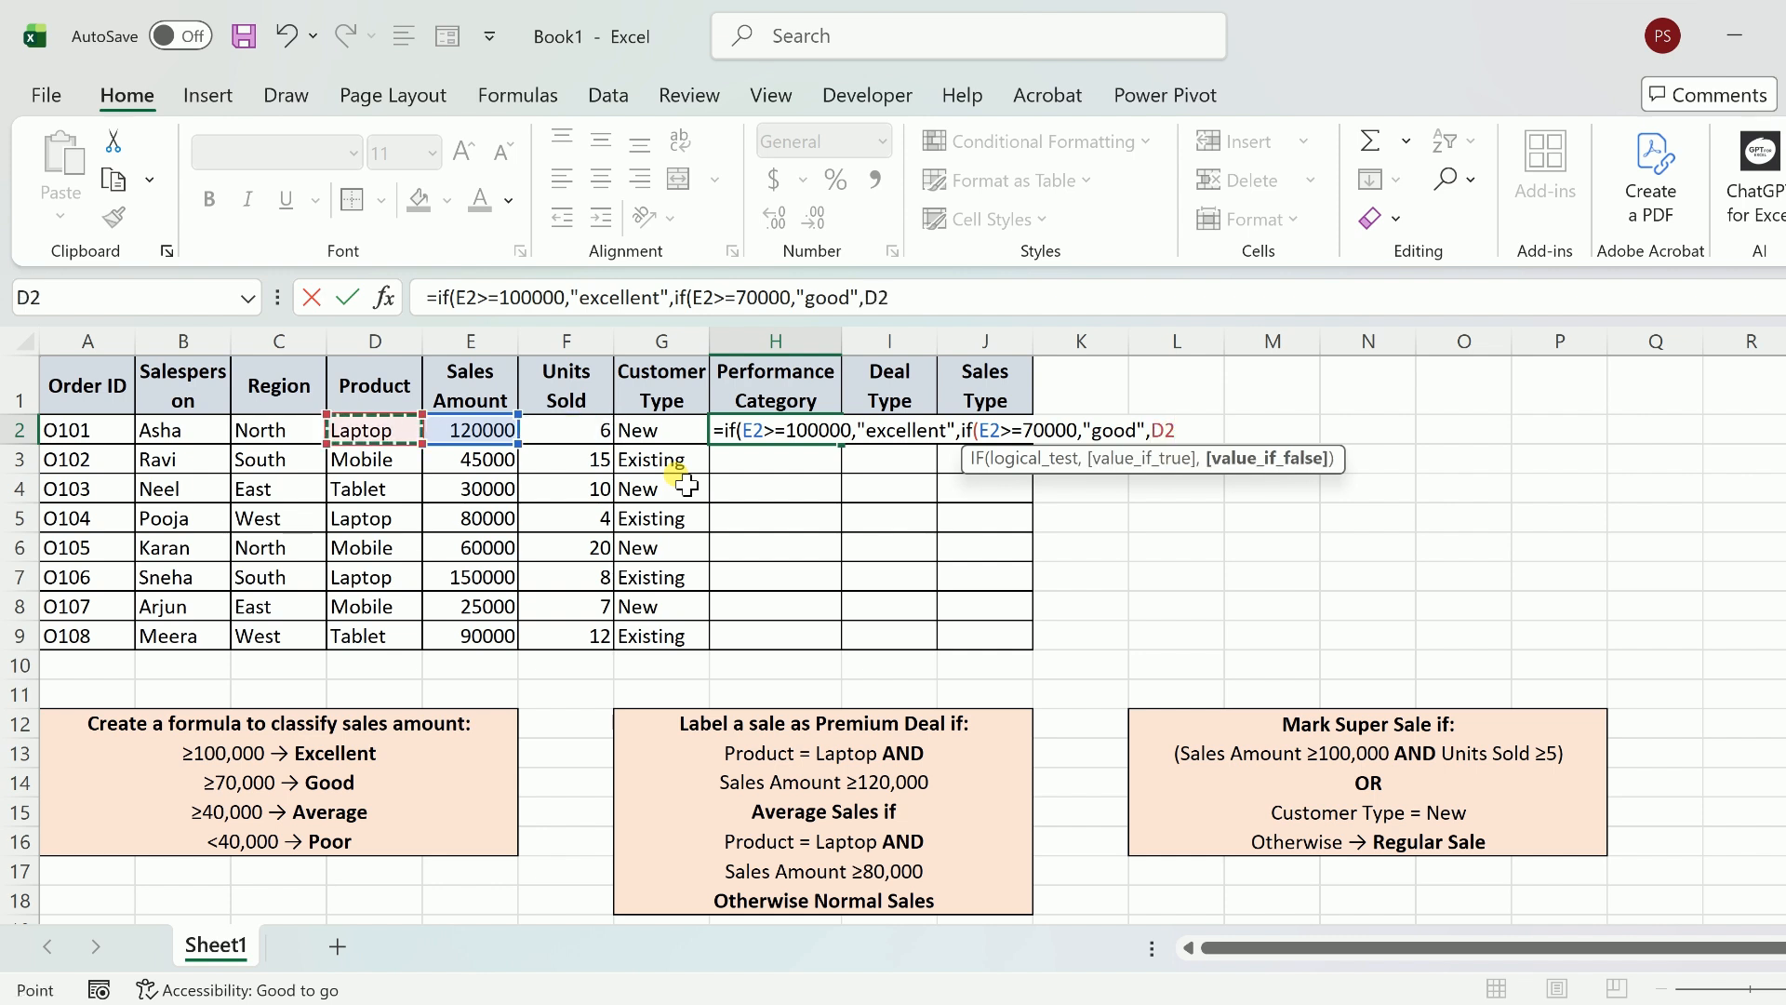
{"action": "key", "text": "Right"}
{"action": "type", "text": ">"}
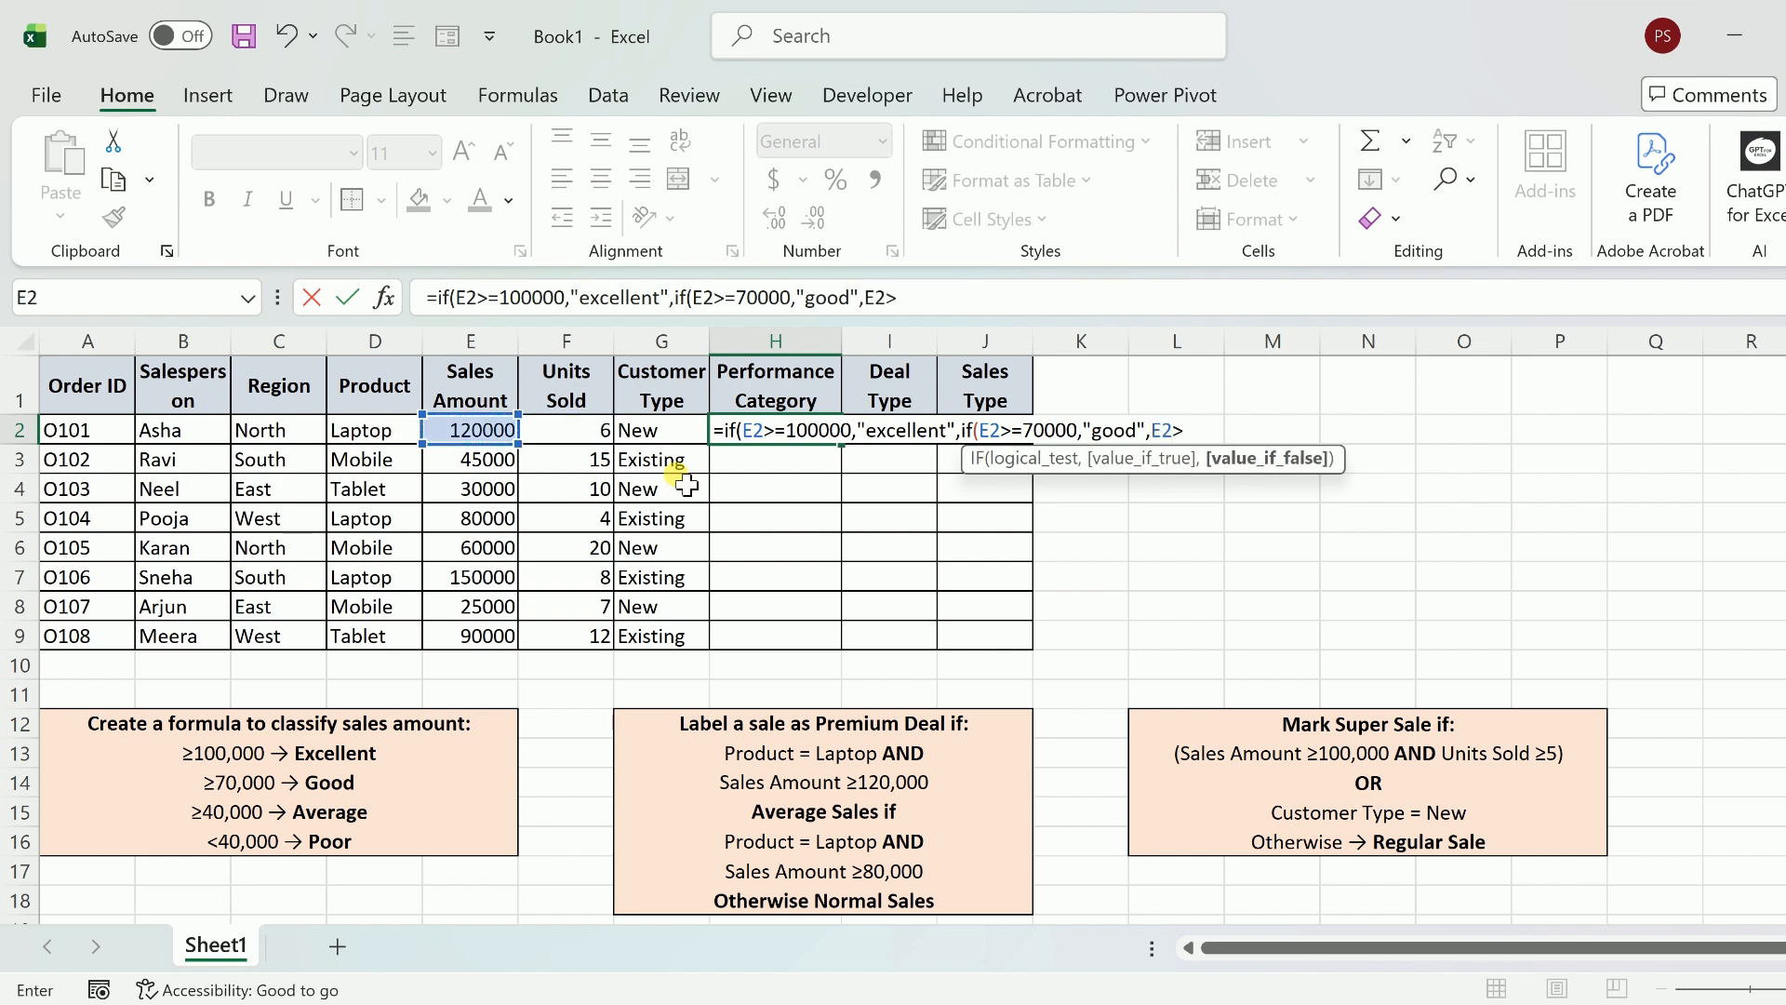
{"action": "type", "text": "=40000,"}
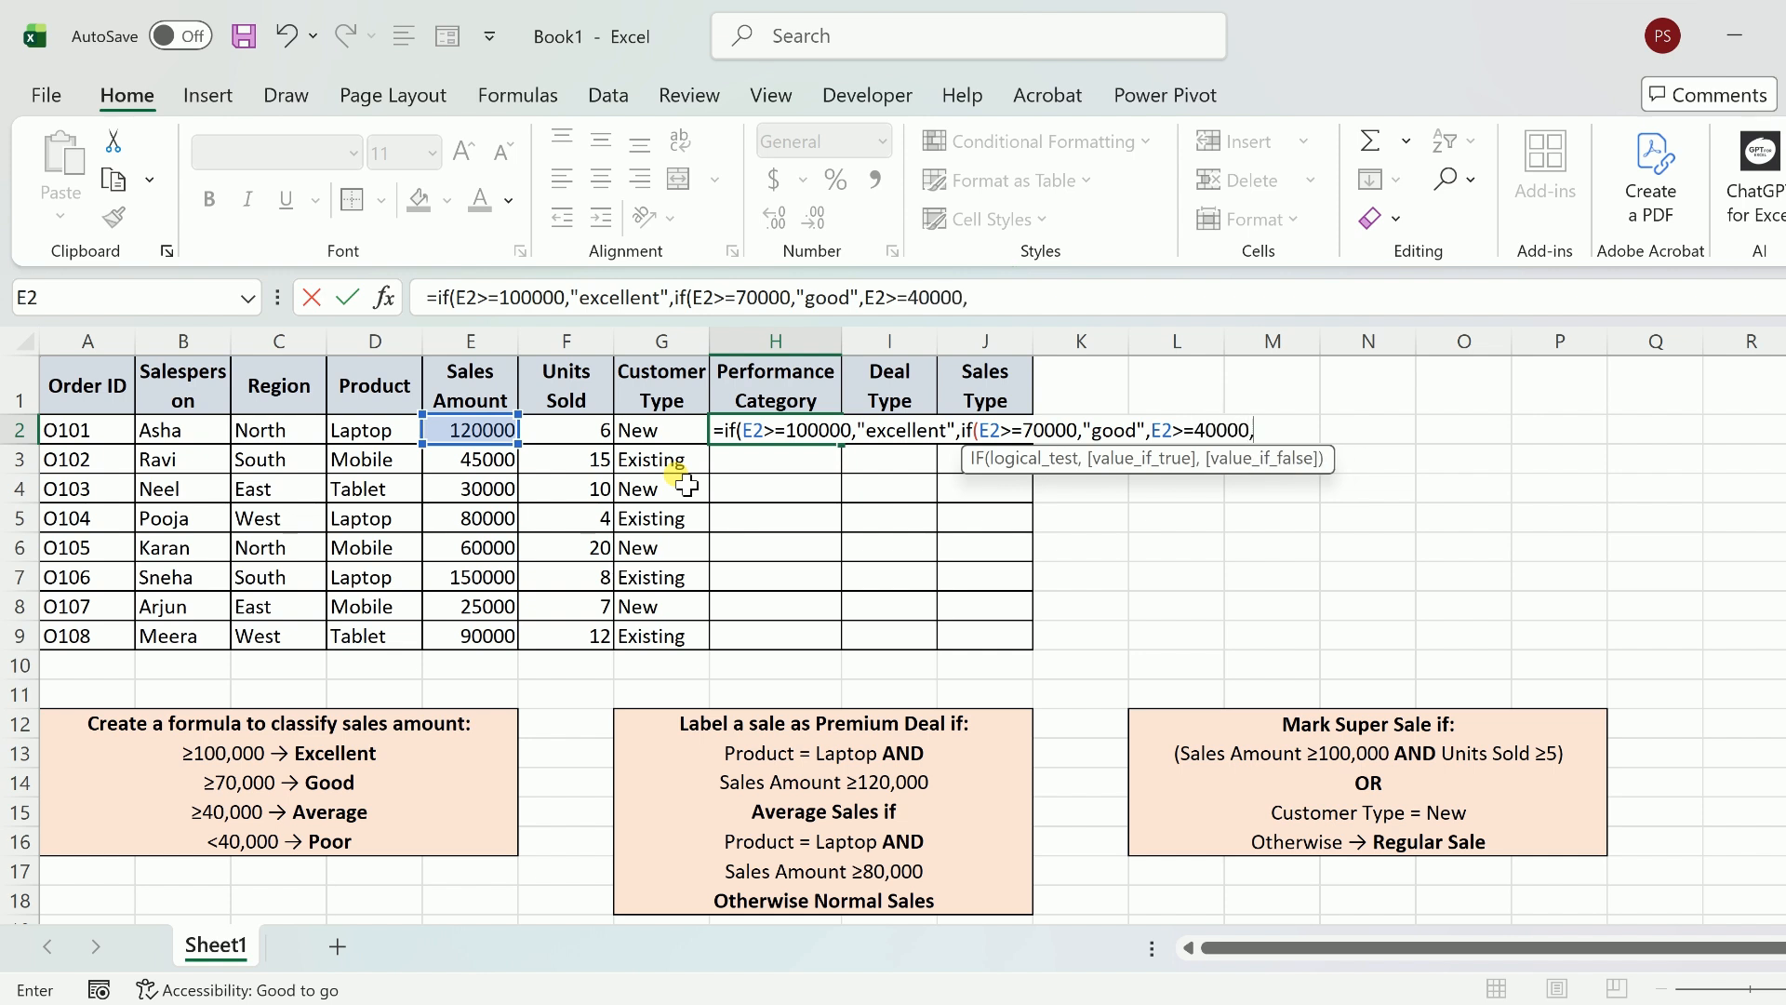
{"action": "type", "text": "\"average"}
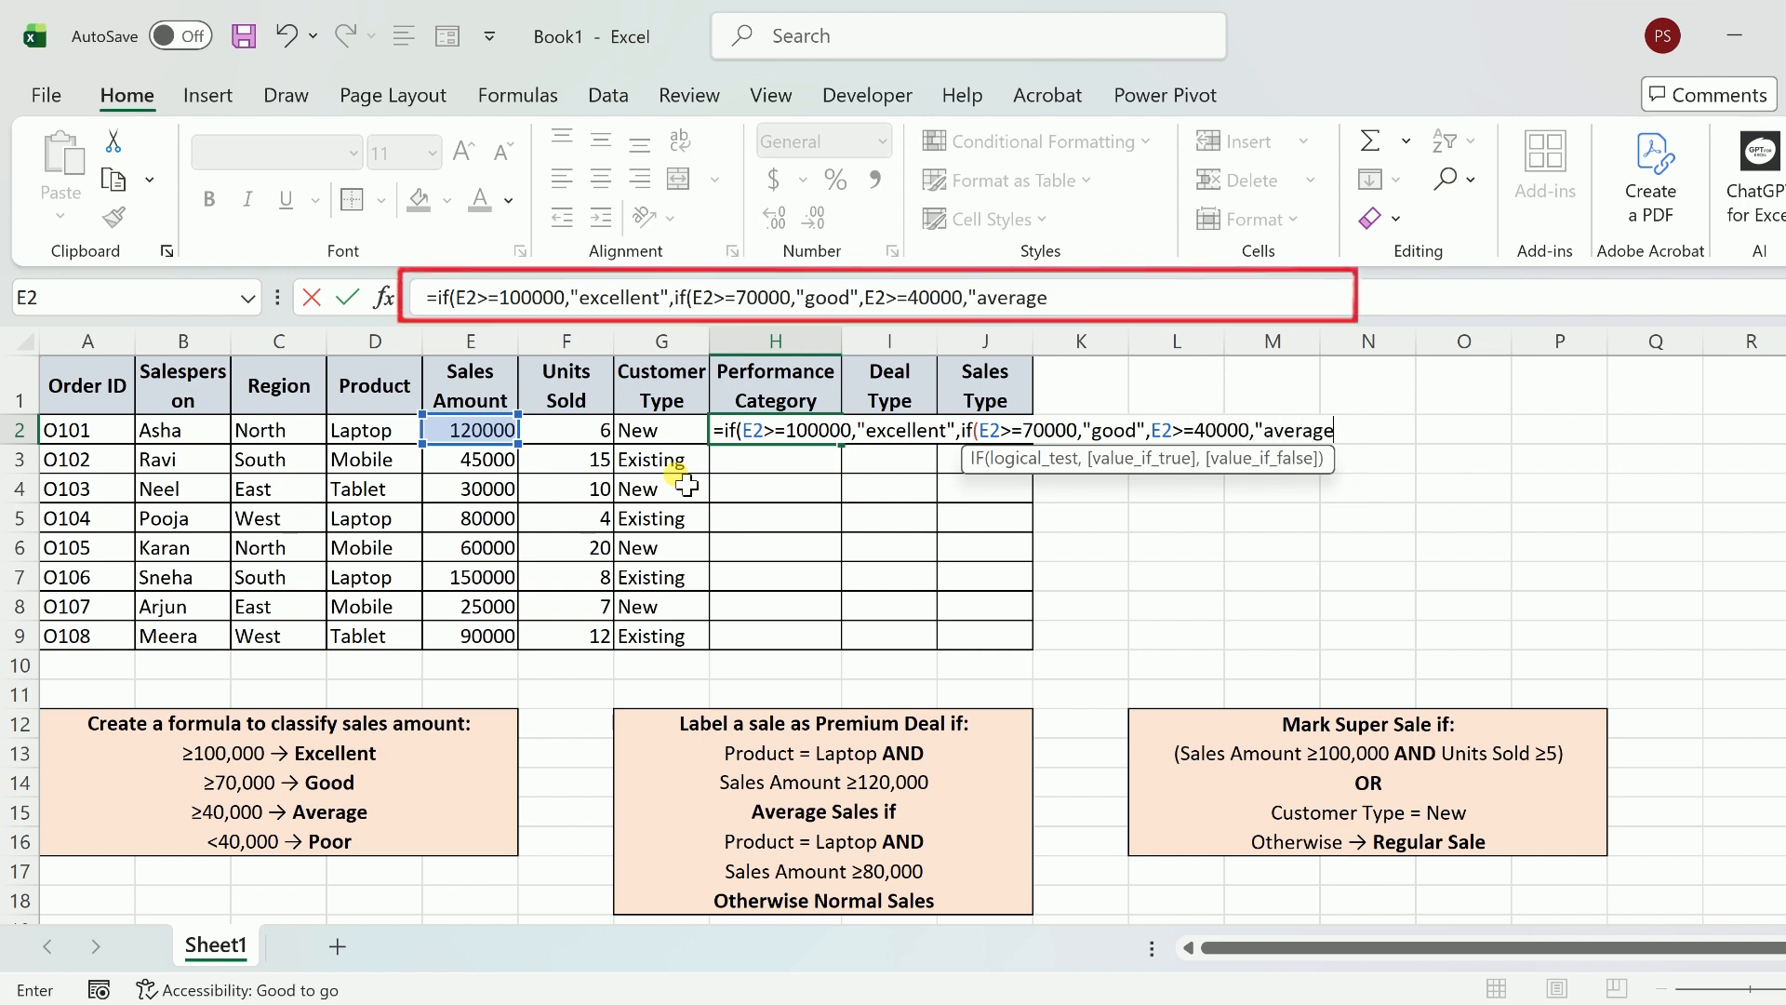
{"action": "type", "text": "\","}
{"action": "type", "text": "poor\")"}
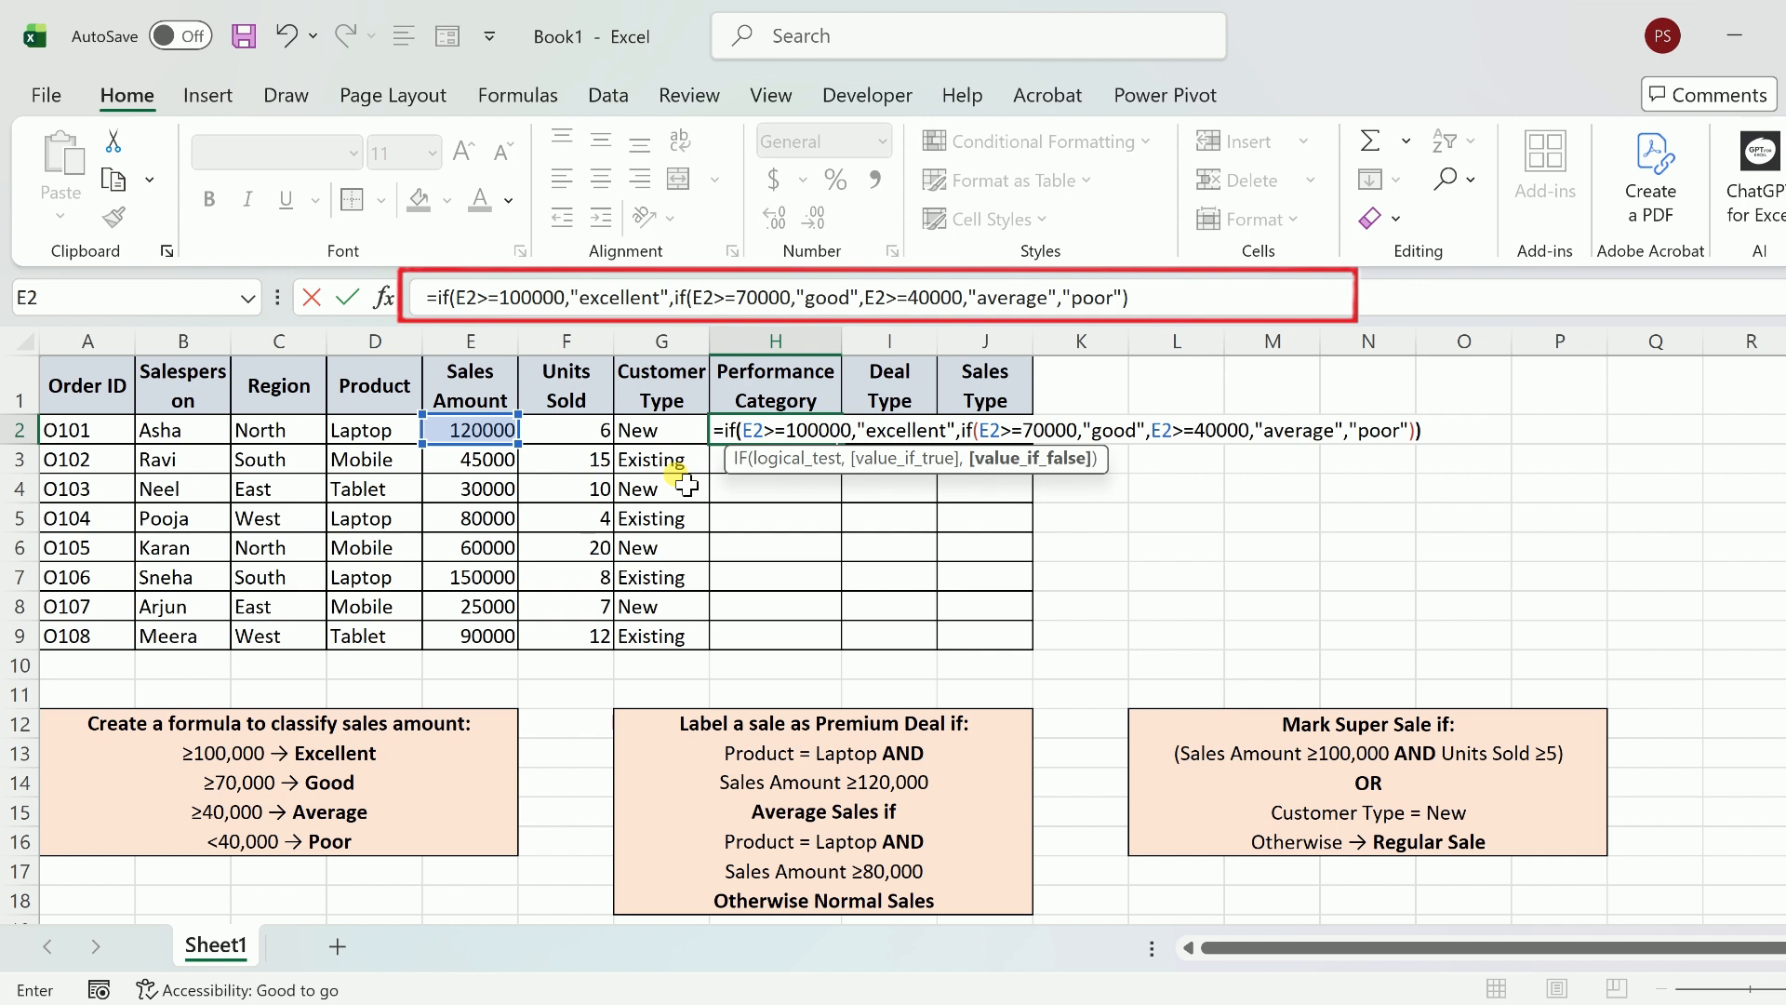
{"action": "type", "text": "))"}
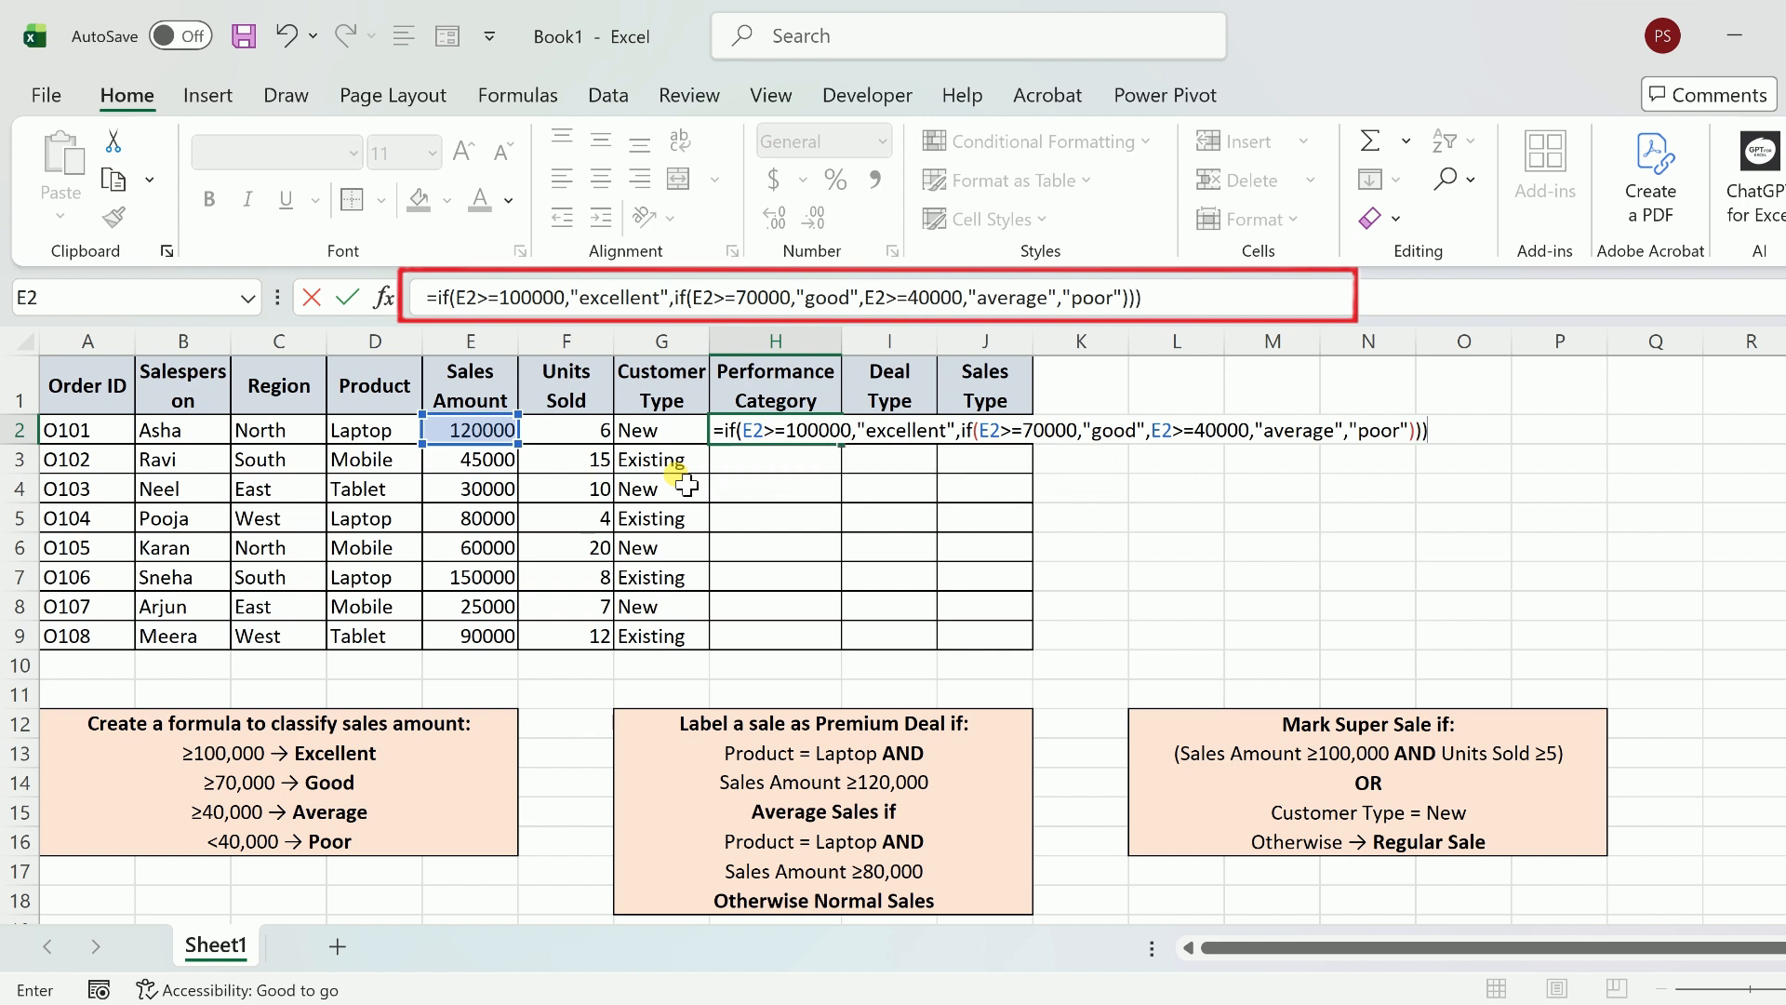
{"action": "key", "text": "Return"}
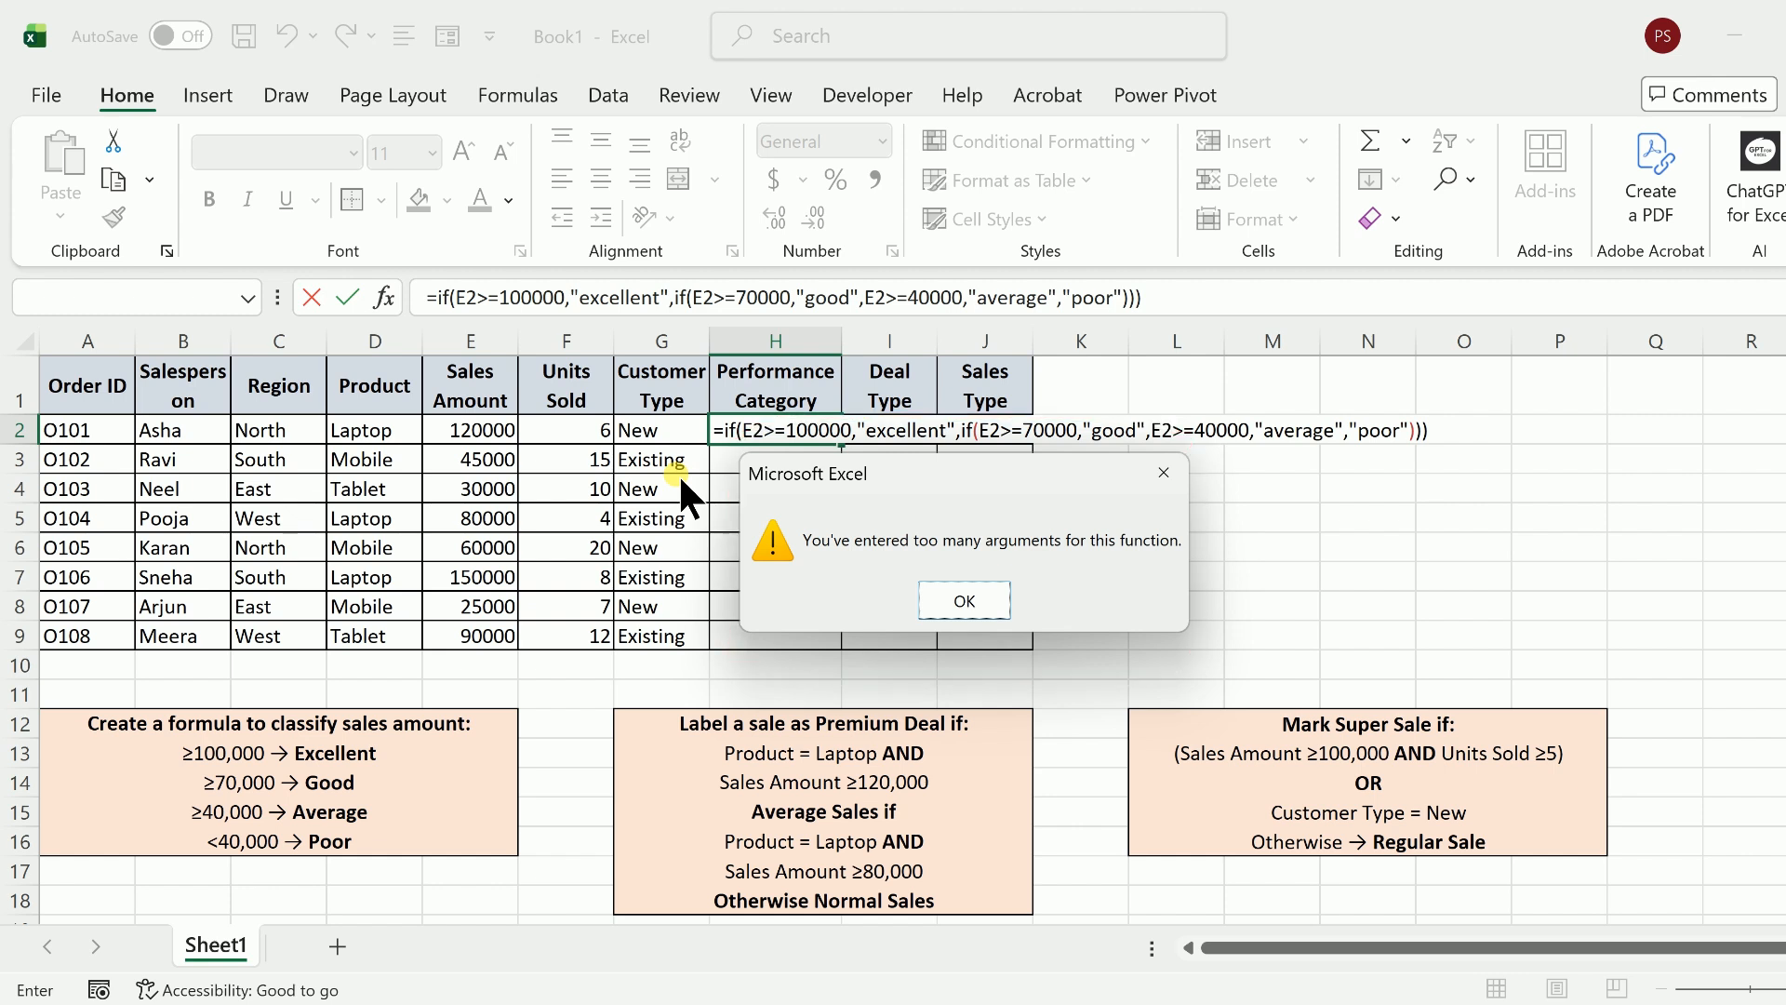
- Dismiss the alert and erase the entire nested IF formula from H2
{"action": "left_click", "coordinate": [948, 586]}
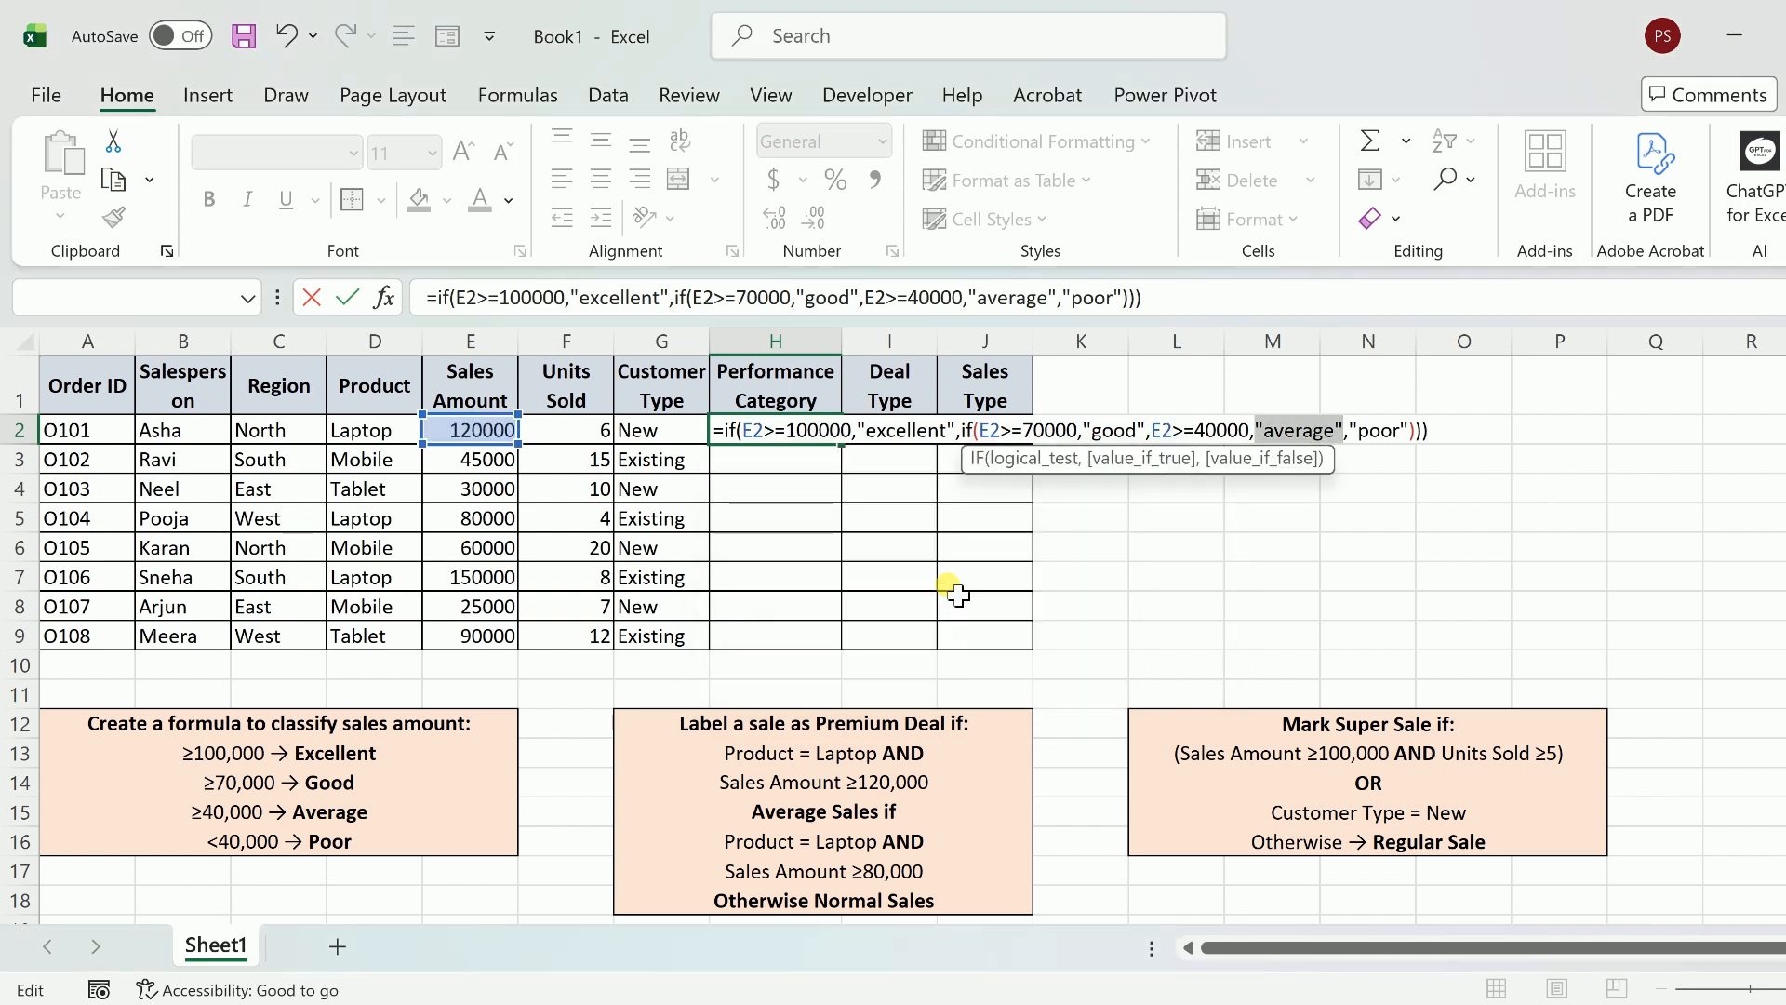
{"action": "key", "text": "BackSpace"}
{"action": "key", "text": "BackSpace"}
{"action": "key", "text": "BackSpace"}
{"action": "key", "text": "BackSpace"}
{"action": "key", "text": "BackSpace"}
{"action": "key", "text": "BackSpace"}
{"action": "key", "text": "BackSpace"}
{"action": "key", "text": "BackSpace"}
{"action": "key", "text": "BackSpace"}
{"action": "key", "text": "BackSpace"}
{"action": "key", "text": "BackSpace"}
{"action": "key", "text": "BackSpace"}
{"action": "key", "text": "BackSpace"}
{"action": "key", "text": "BackSpace"}
{"action": "key", "text": "BackSpace"}
{"action": "key", "text": "BackSpace"}
{"action": "key", "text": "BackSpace"}
{"action": "key", "text": "BackSpace"}
{"action": "key", "text": "BackSpace"}
{"action": "key", "text": "BackSpace"}
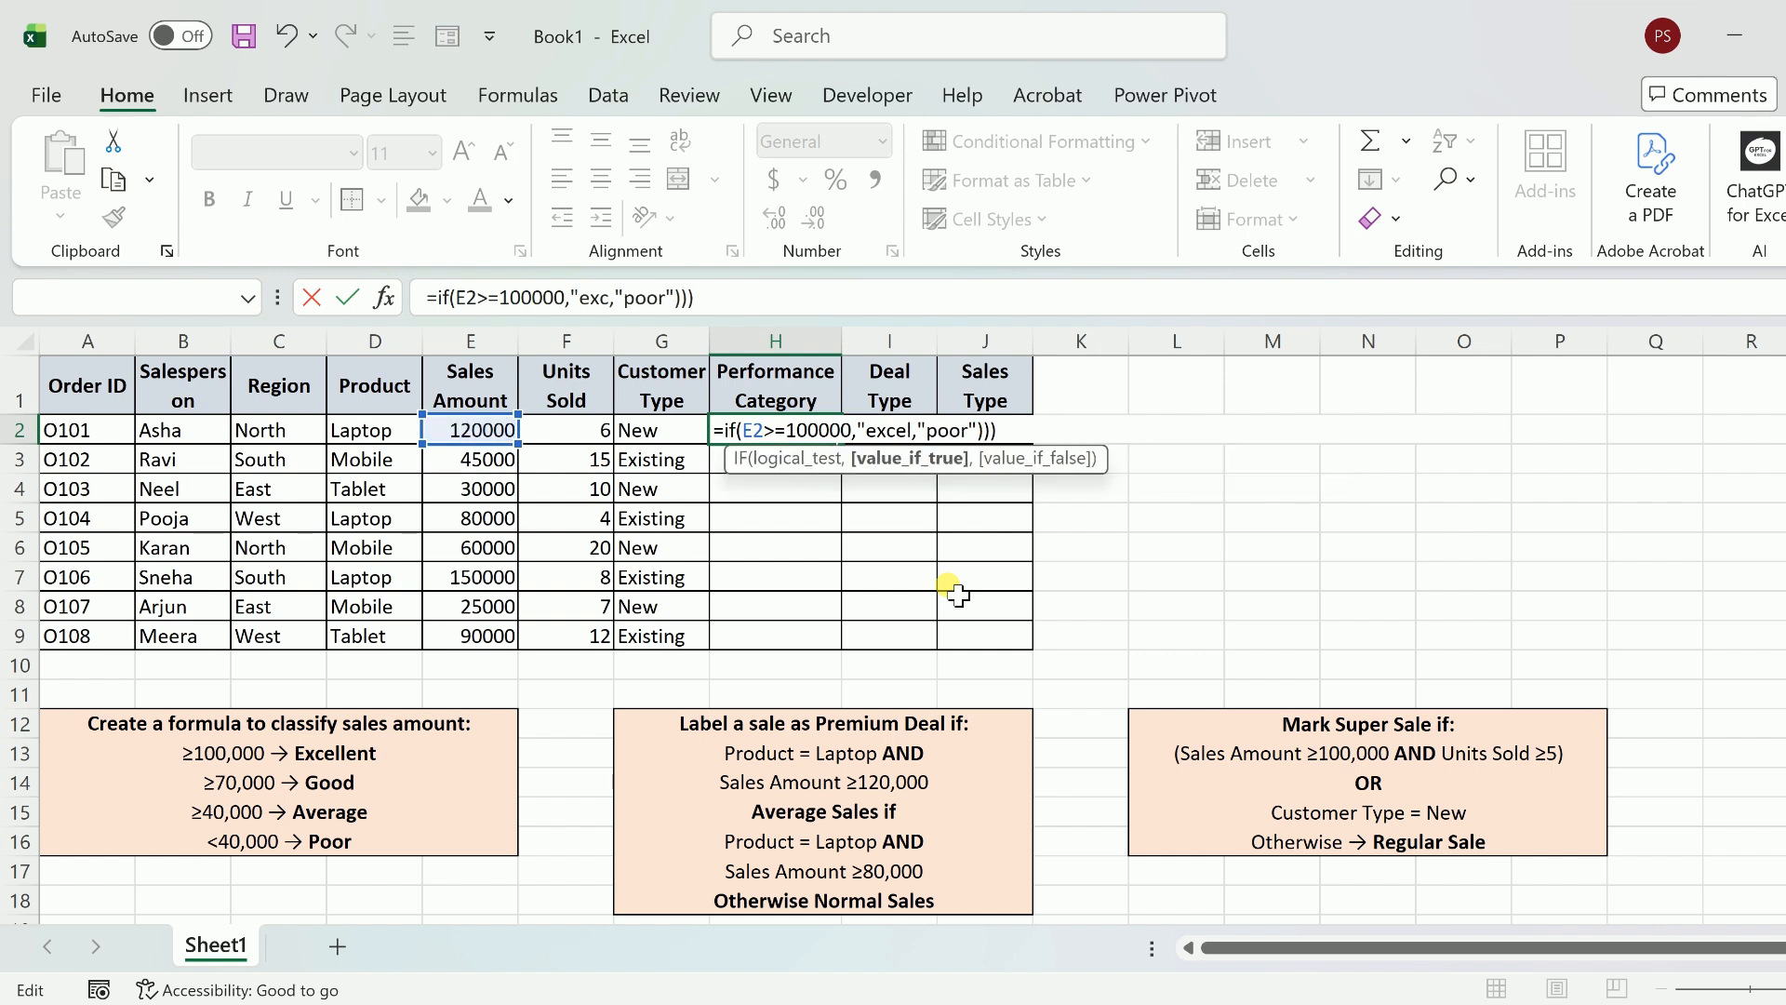
{"action": "key", "text": "BackSpace"}
{"action": "key", "text": "BackSpace"}
{"action": "key", "text": "BackSpace"}
{"action": "key", "text": "BackSpace"}
{"action": "key", "text": "BackSpace"}
{"action": "key", "text": "BackSpace"}
{"action": "key", "text": "BackSpace"}
{"action": "key", "text": "BackSpace"}
{"action": "key", "text": "BackSpace"}
{"action": "key", "text": "BackSpace"}
{"action": "key", "text": "BackSpace"}
{"action": "key", "text": "BackSpace"}
{"action": "key", "text": "BackSpace"}
{"action": "key", "text": "BackSpace"}
{"action": "key", "text": "BackSpace"}
{"action": "key", "text": "BackSpace"}
{"action": "key", "text": "BackSpace"}
{"action": "key", "text": "BackSpace"}
{"action": "key", "text": "BackSpace"}
{"action": "key", "text": "BackSpace"}
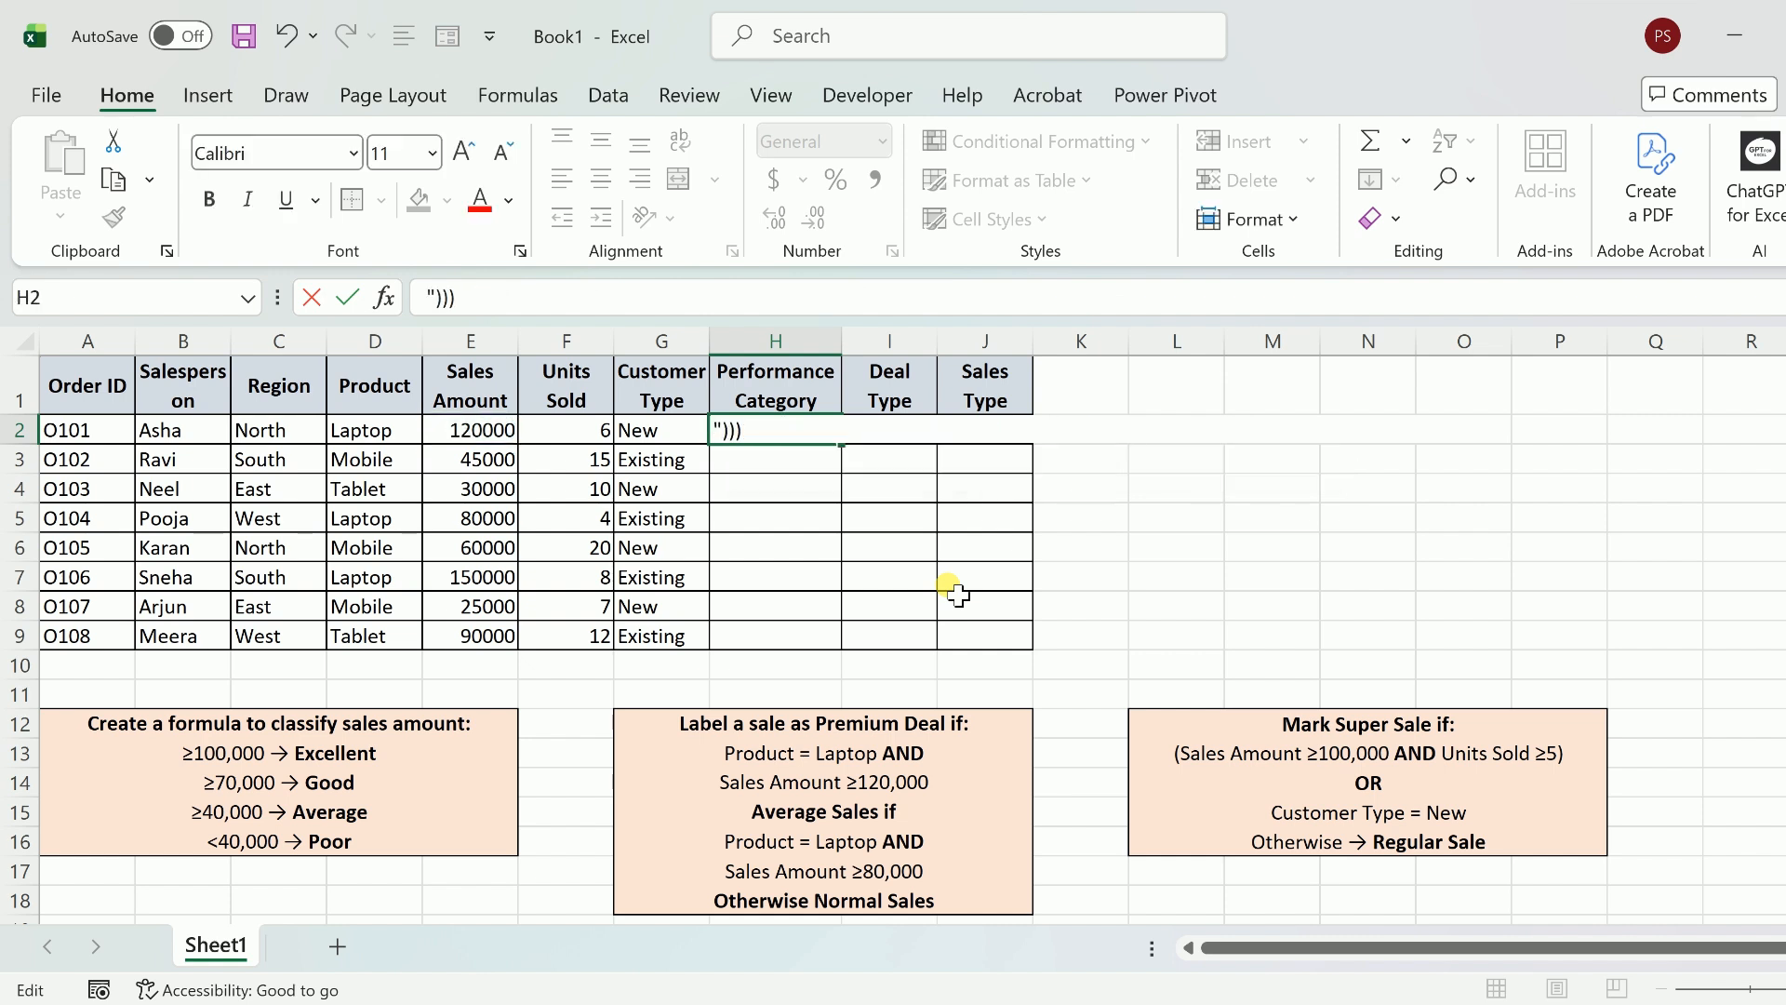
{"action": "key", "text": "Delete"}
{"action": "key", "text": "Delete"}
{"action": "key", "text": "Delete"}
{"action": "key", "text": "Delete"}
- Begin an IFS formula in H2 that returns "excellent" when E2>=100000
{"action": "type", "text": "=ifs"}
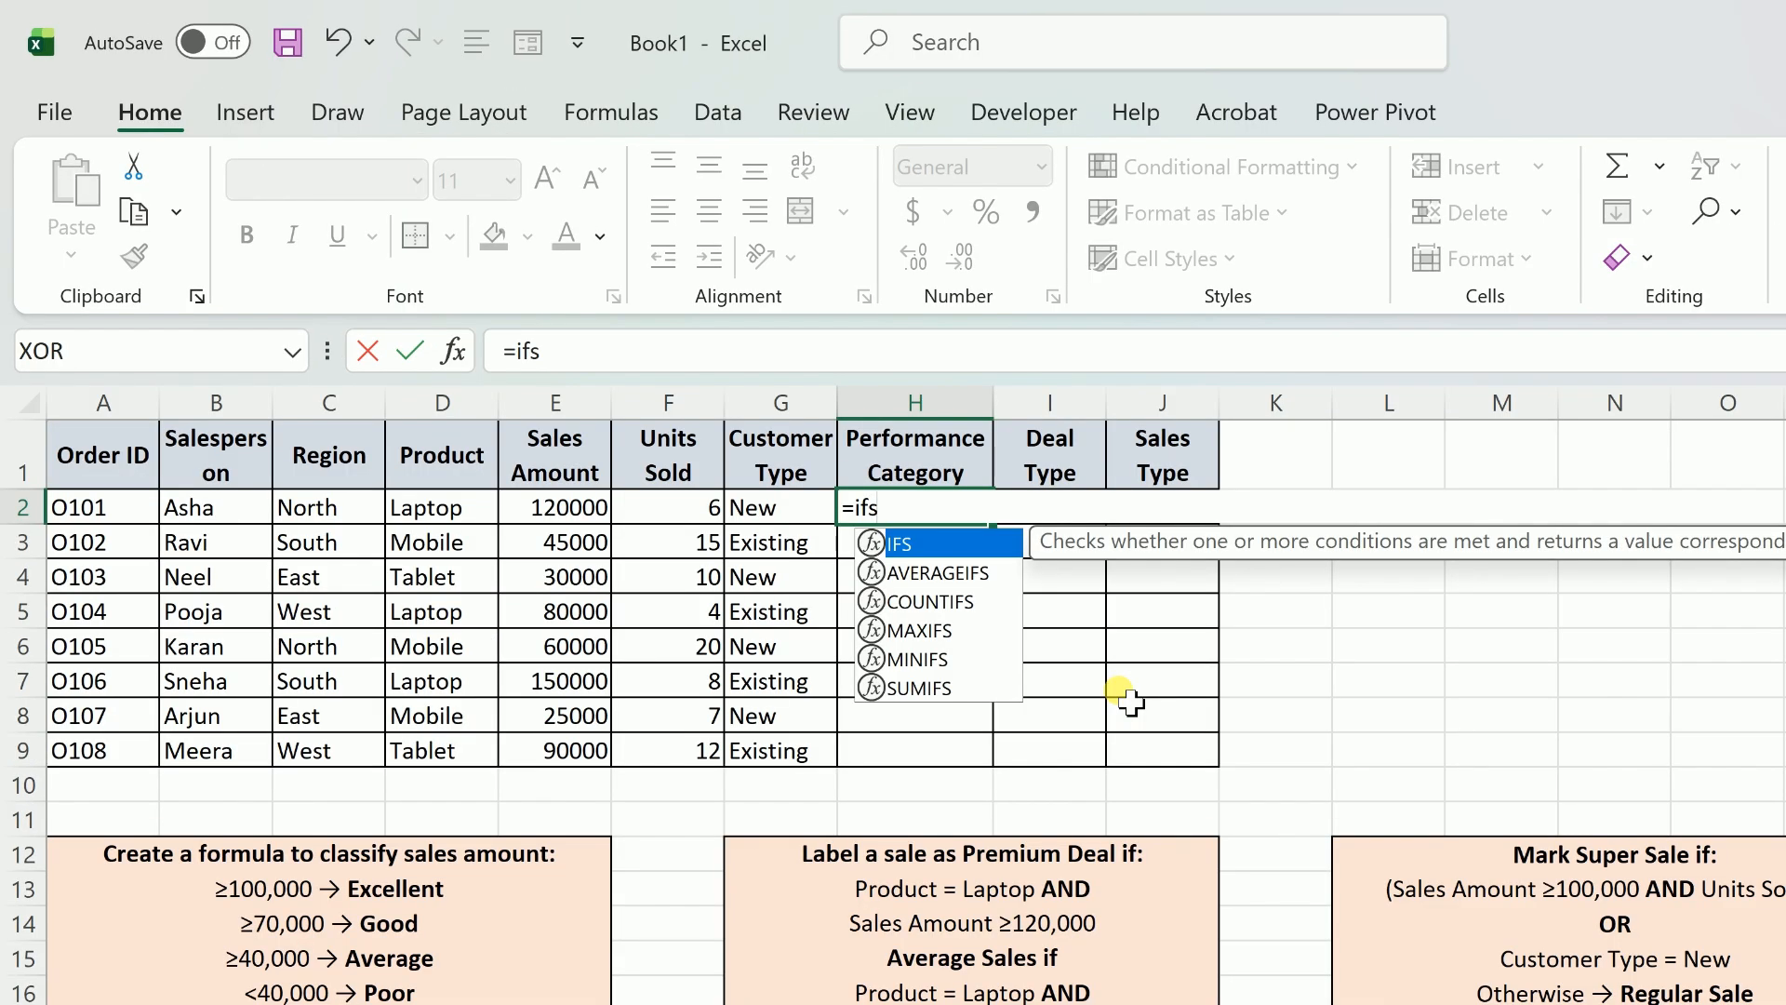
{"action": "type", "text": "("}
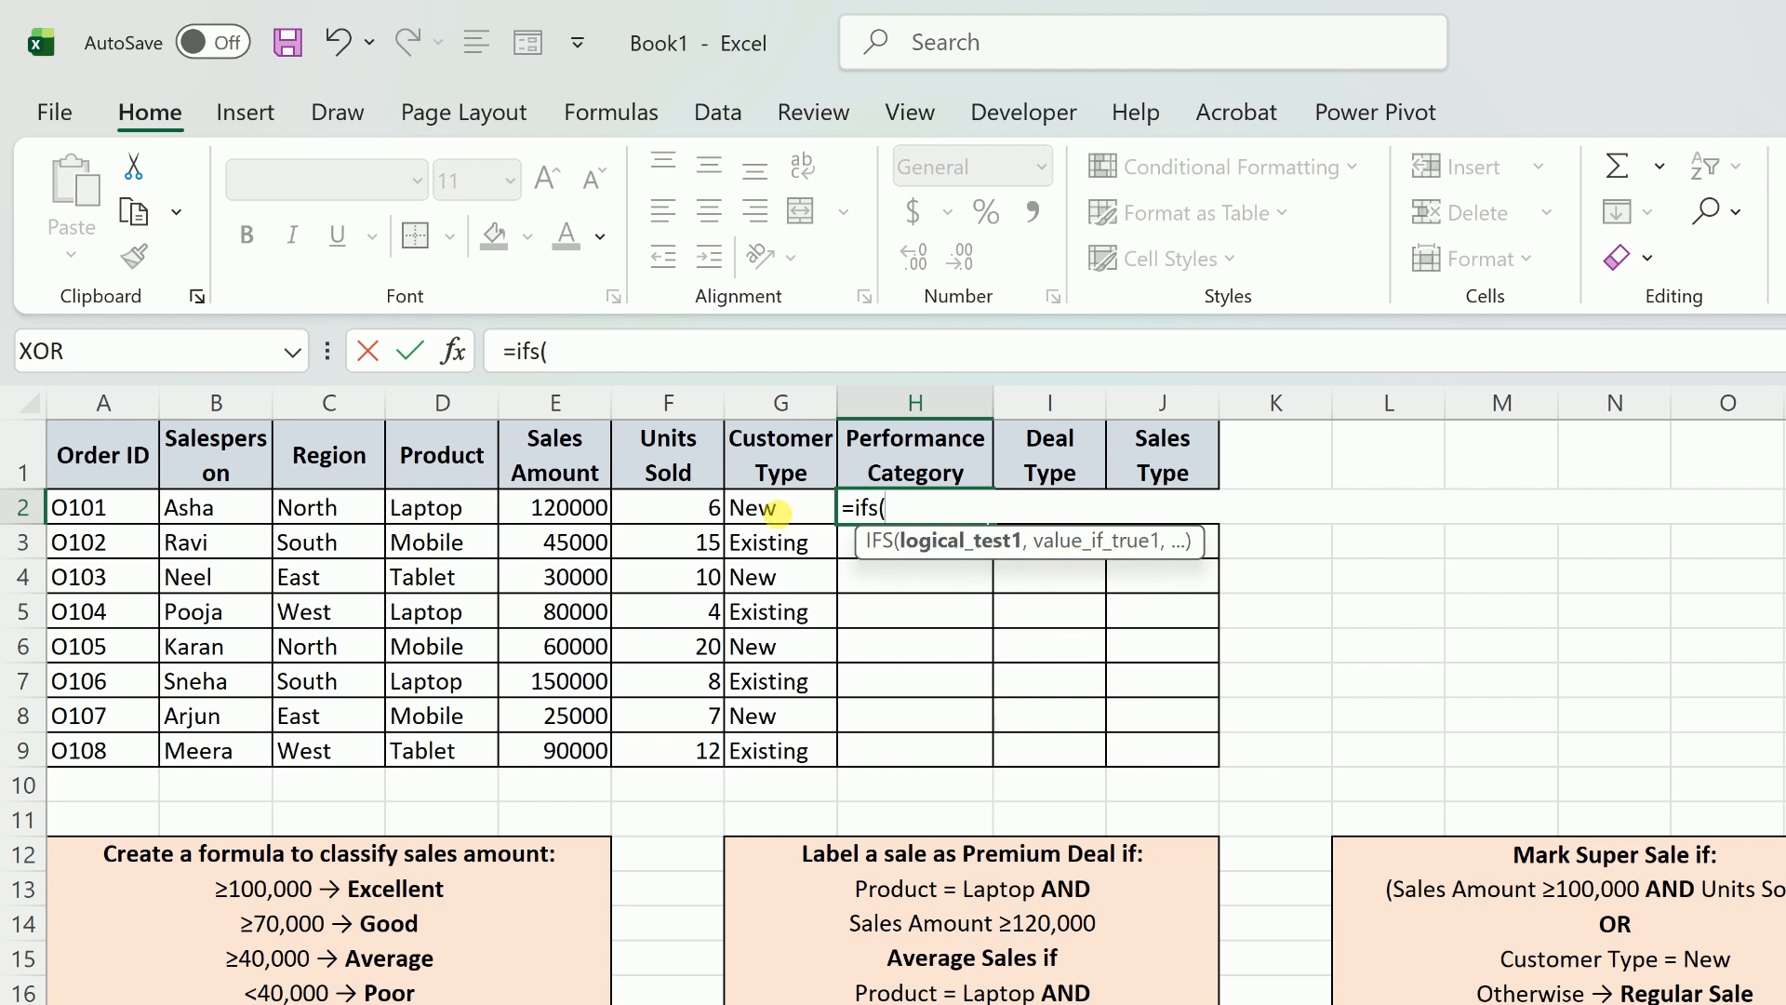
{"action": "left_click", "coordinate": [570, 509]}
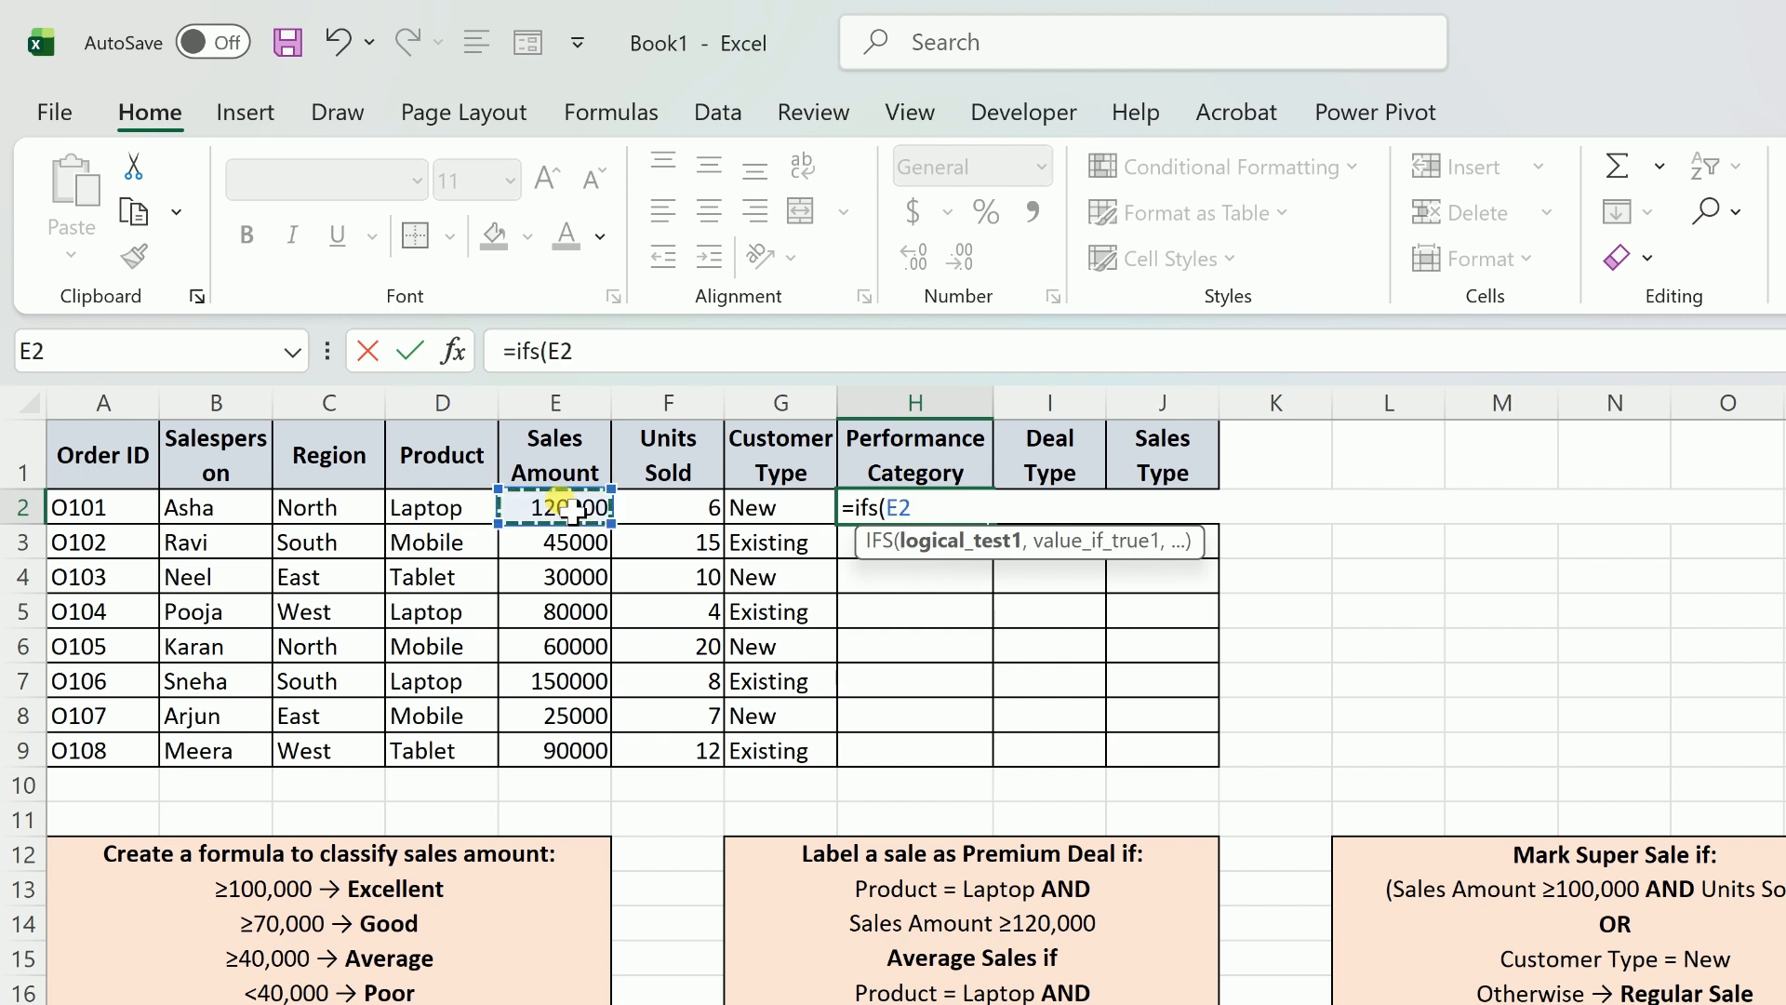
{"action": "type", "text": ">=10000"}
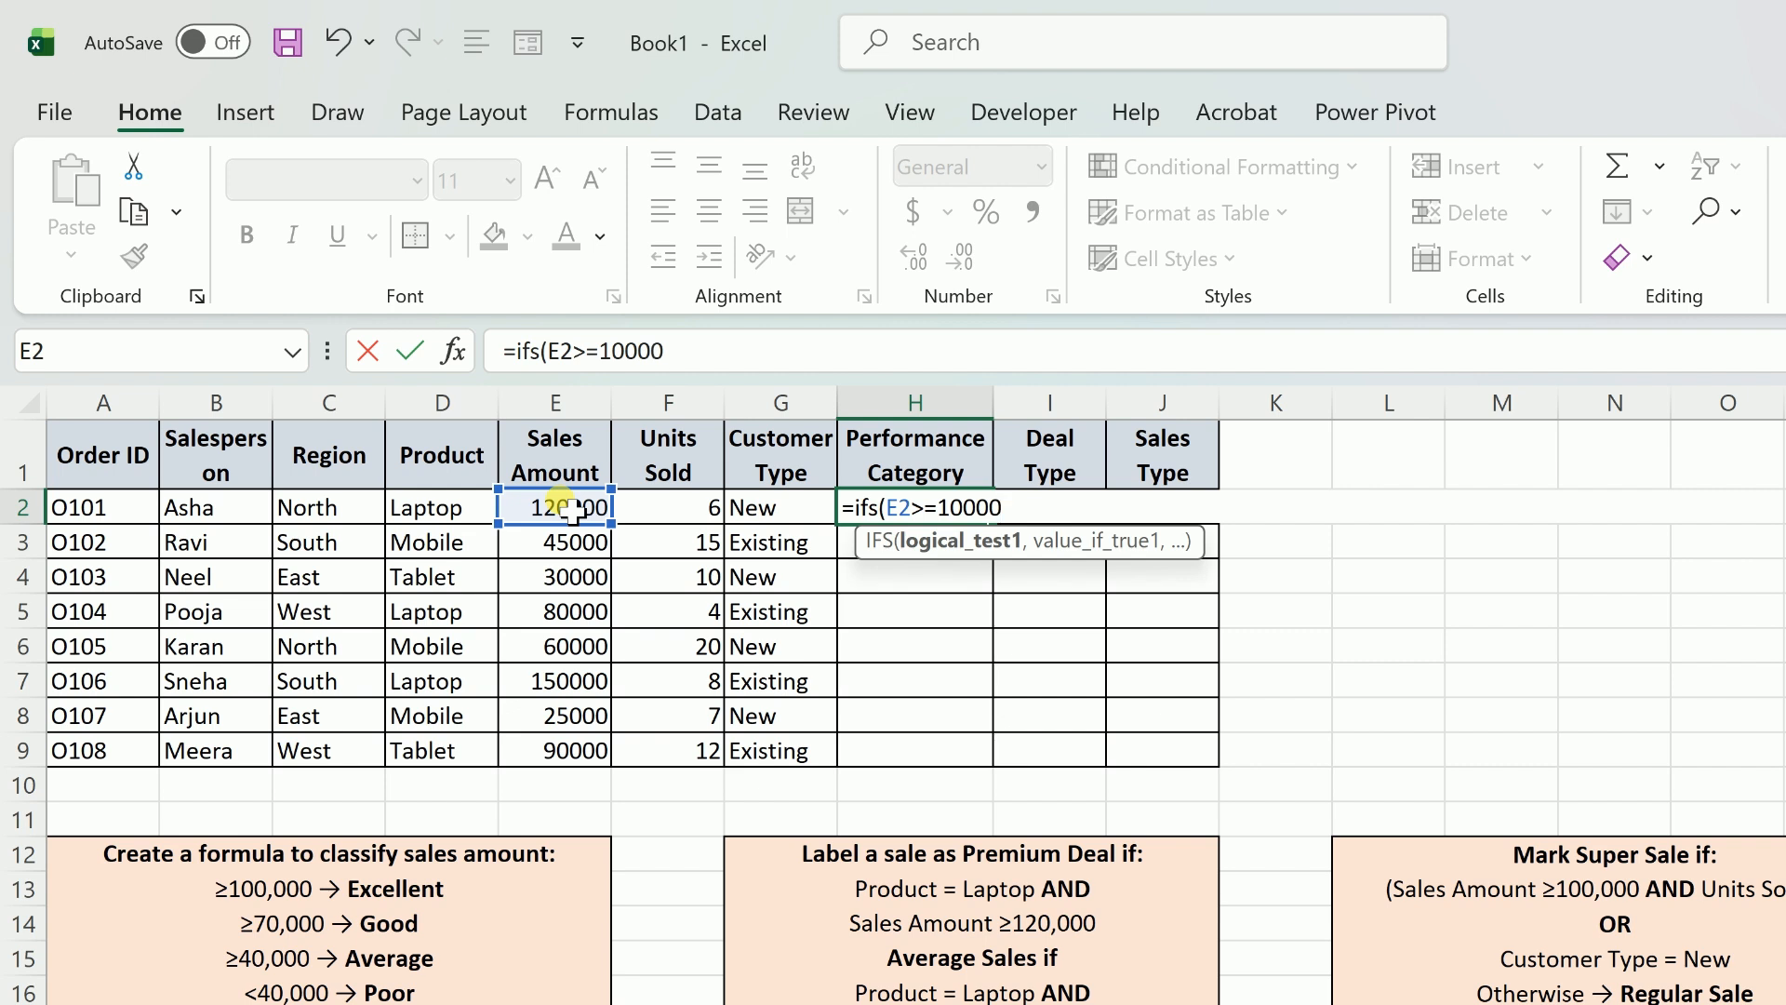
{"action": "type", "text": "0,\"e"}
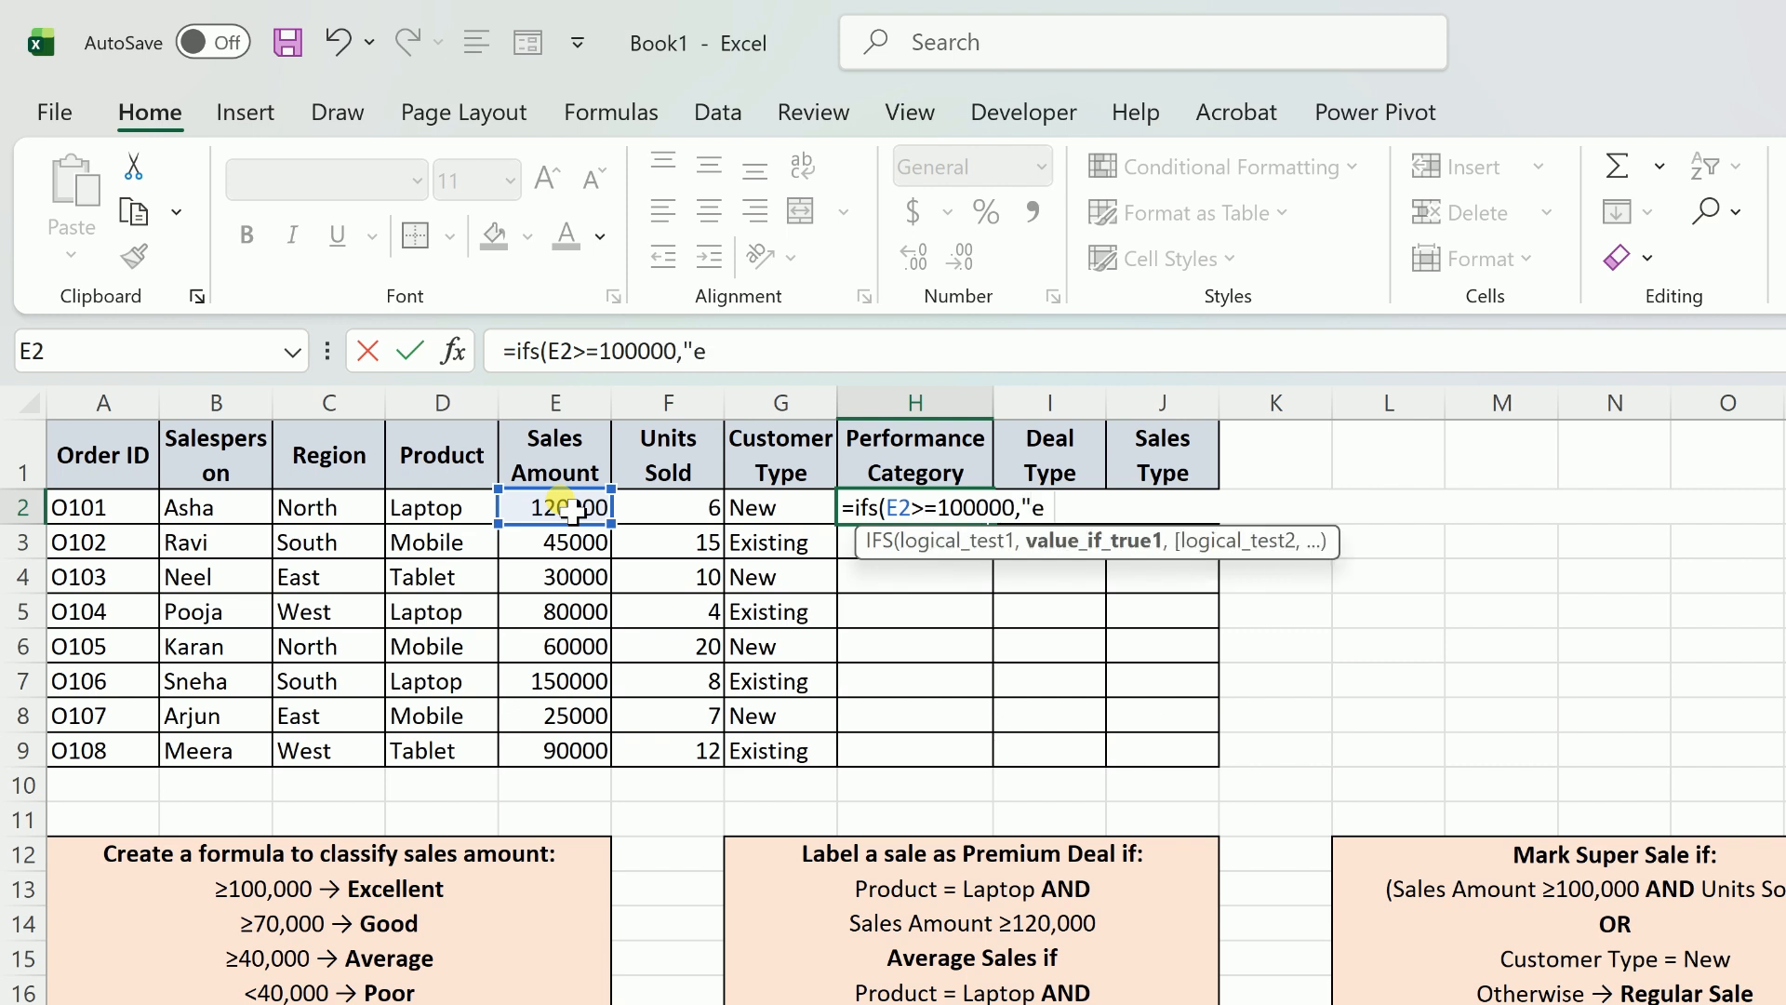
{"action": "type", "text": "xcellent"}
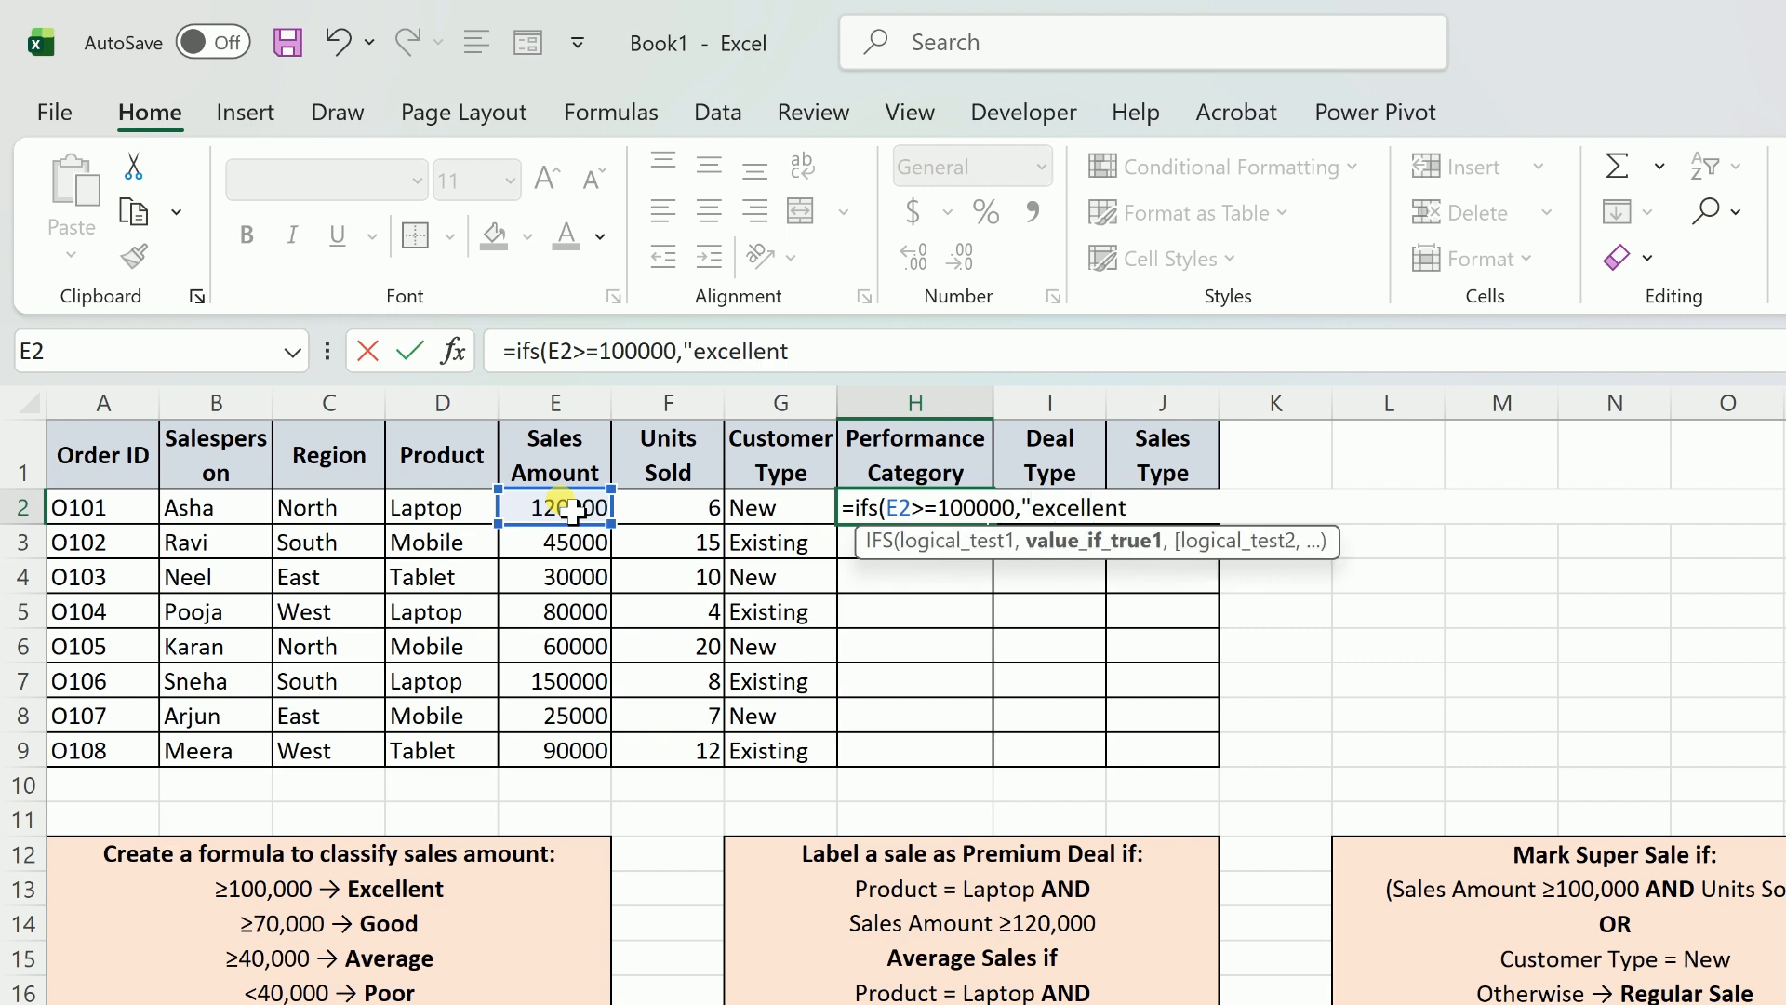
{"action": "type", "text": "\","}
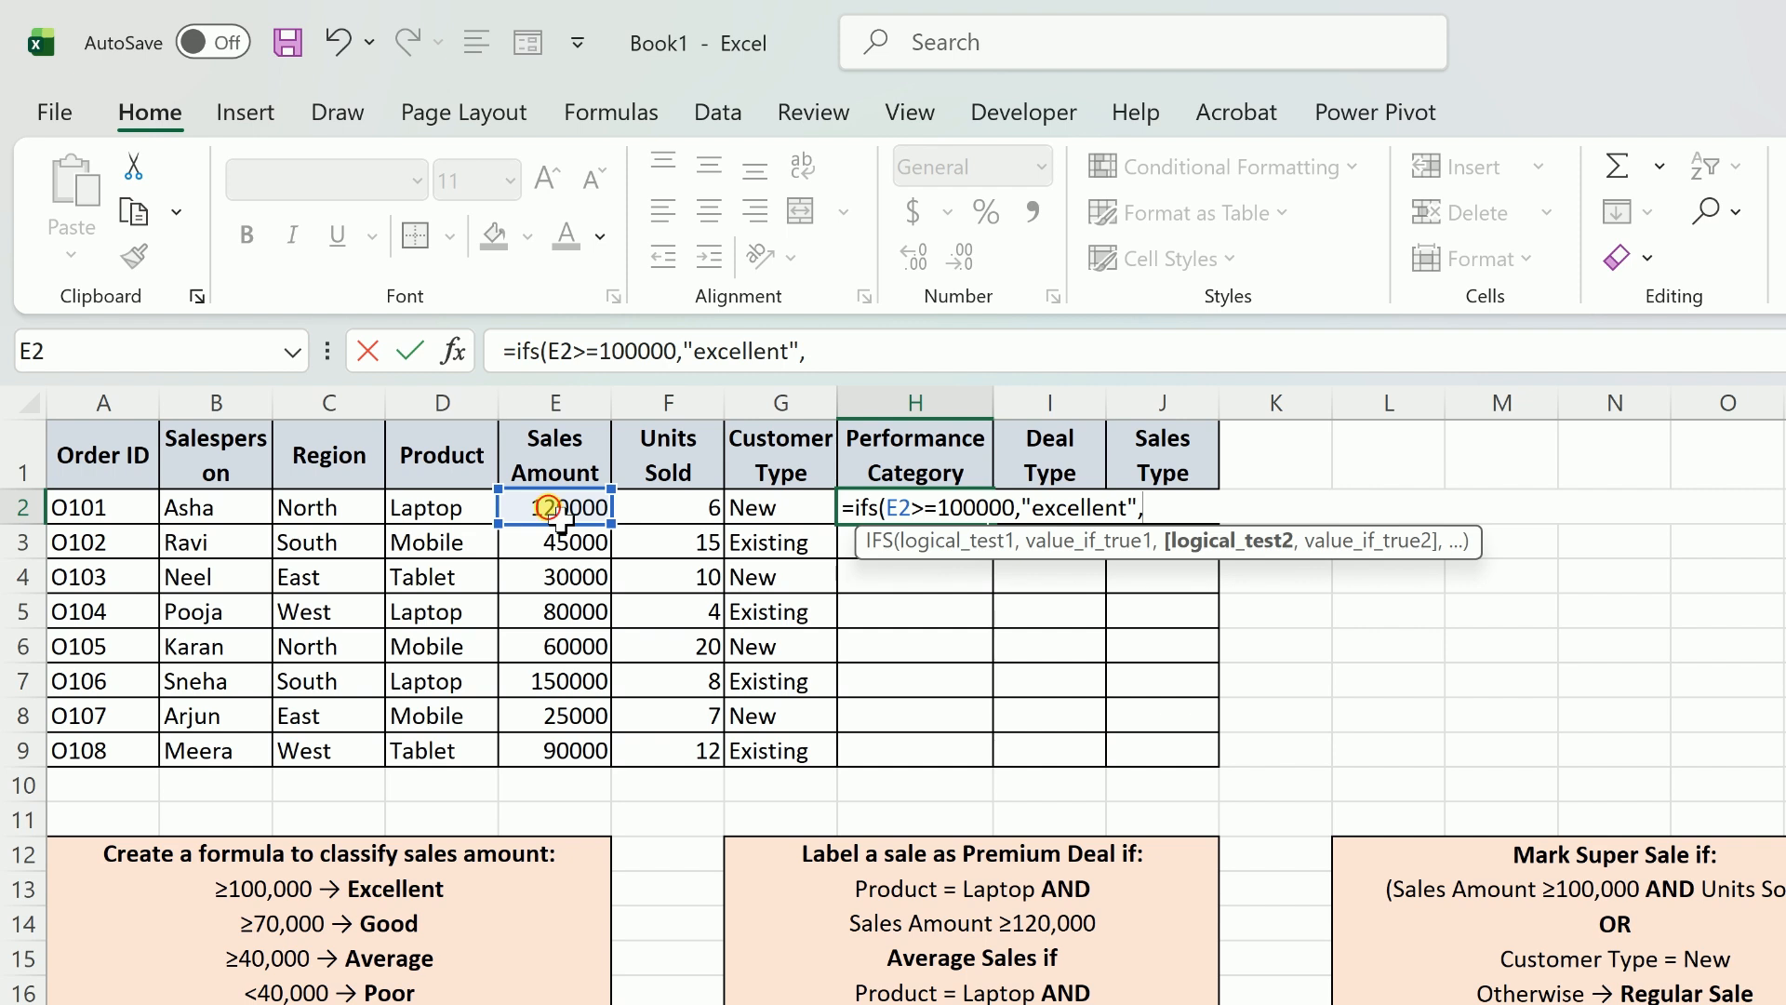
- Add a second condition to the IFS formula that returns "Good" when E2>=70000
{"action": "left_click", "coordinate": [549, 508]}
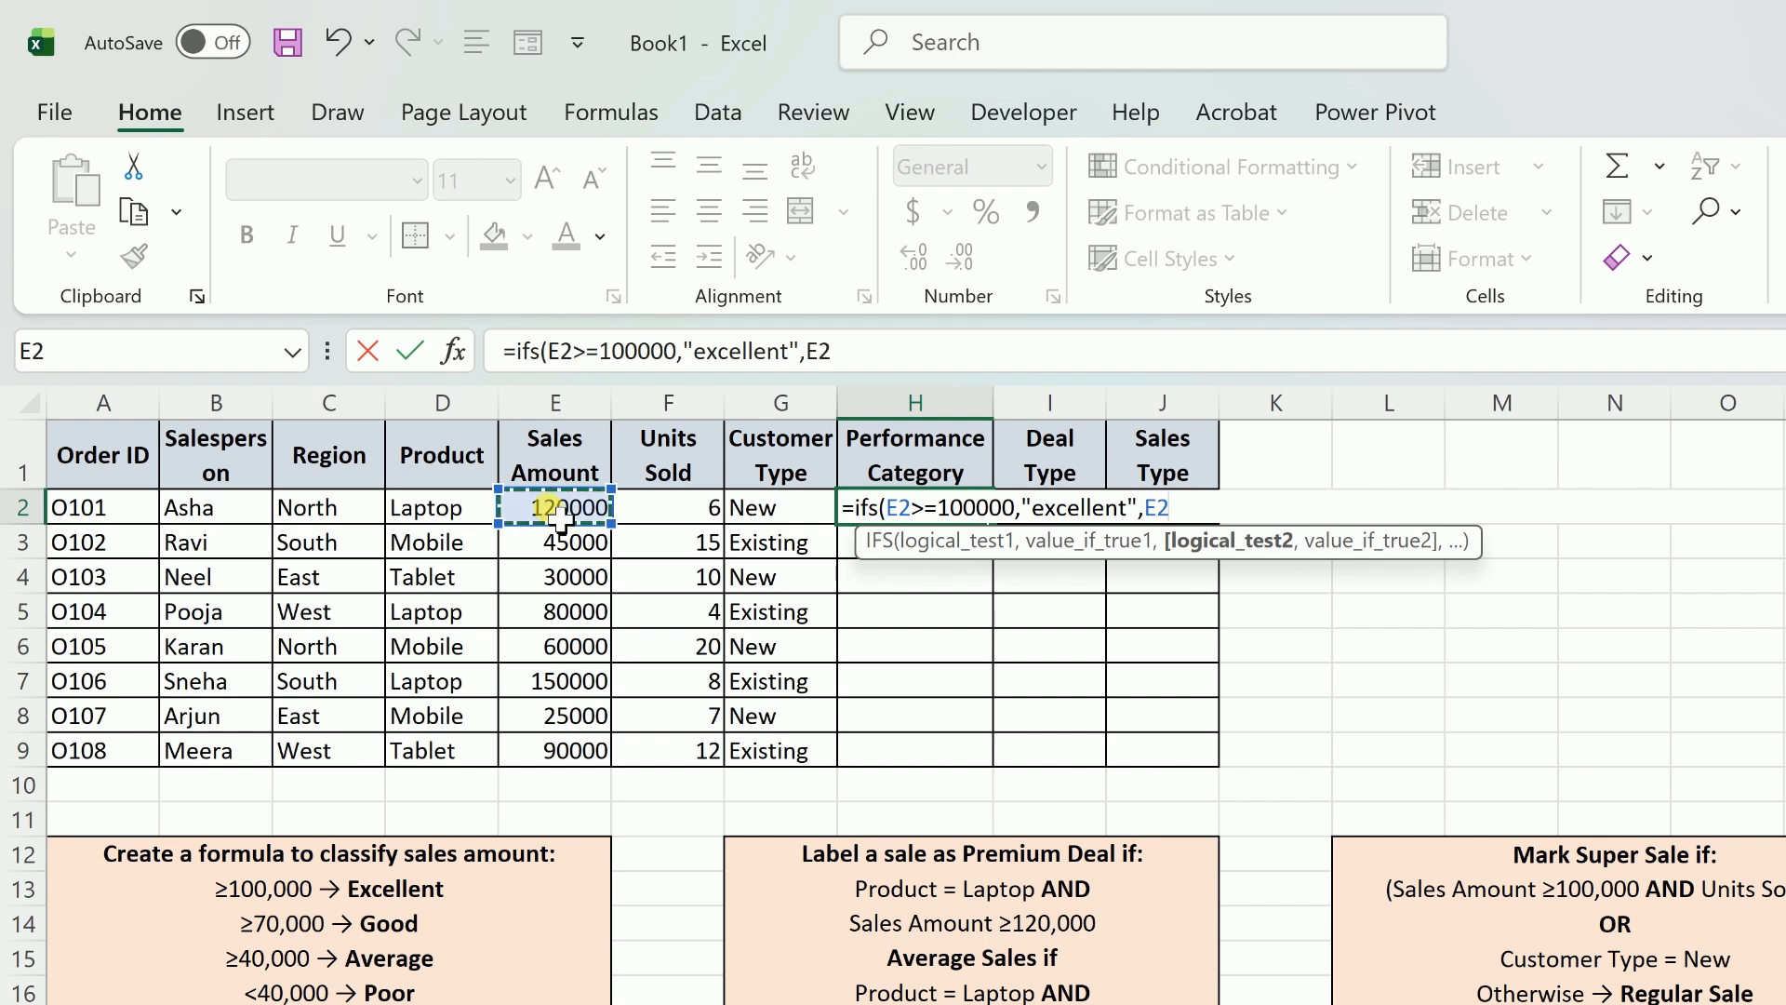
{"action": "type", "text": ">=7000"}
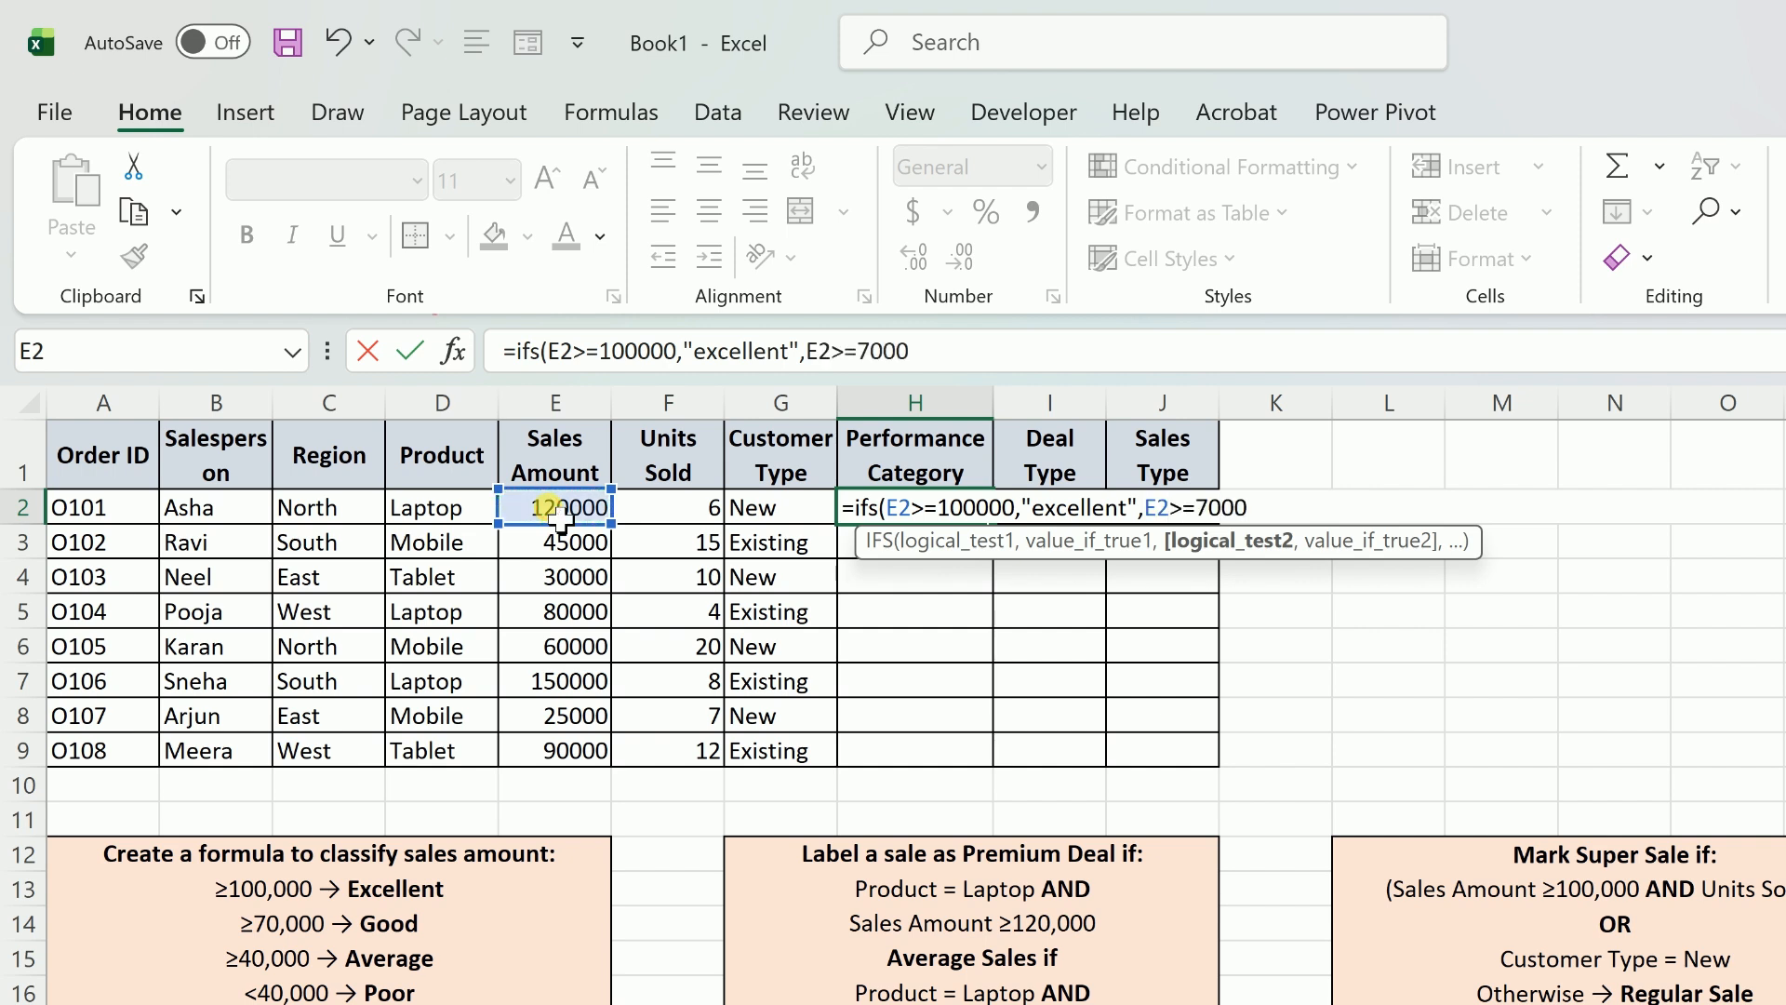
{"action": "type", "text": "0,\""}
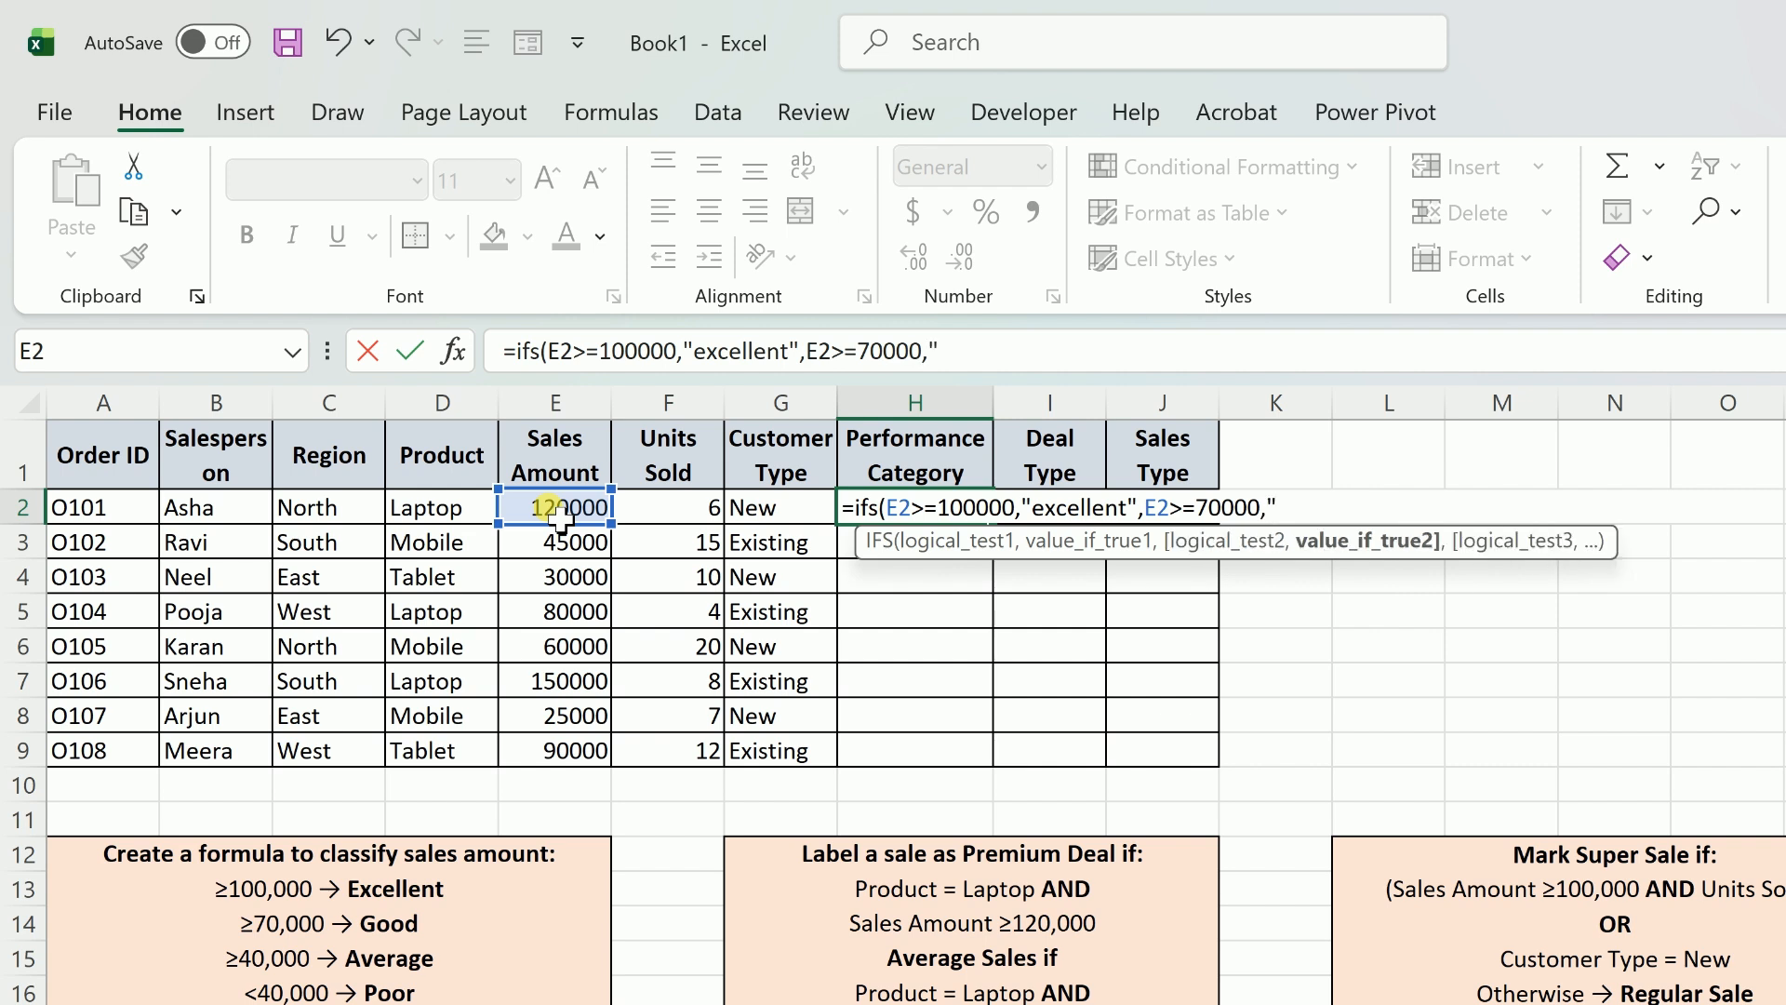
{"action": "type", "text": "Good\","}
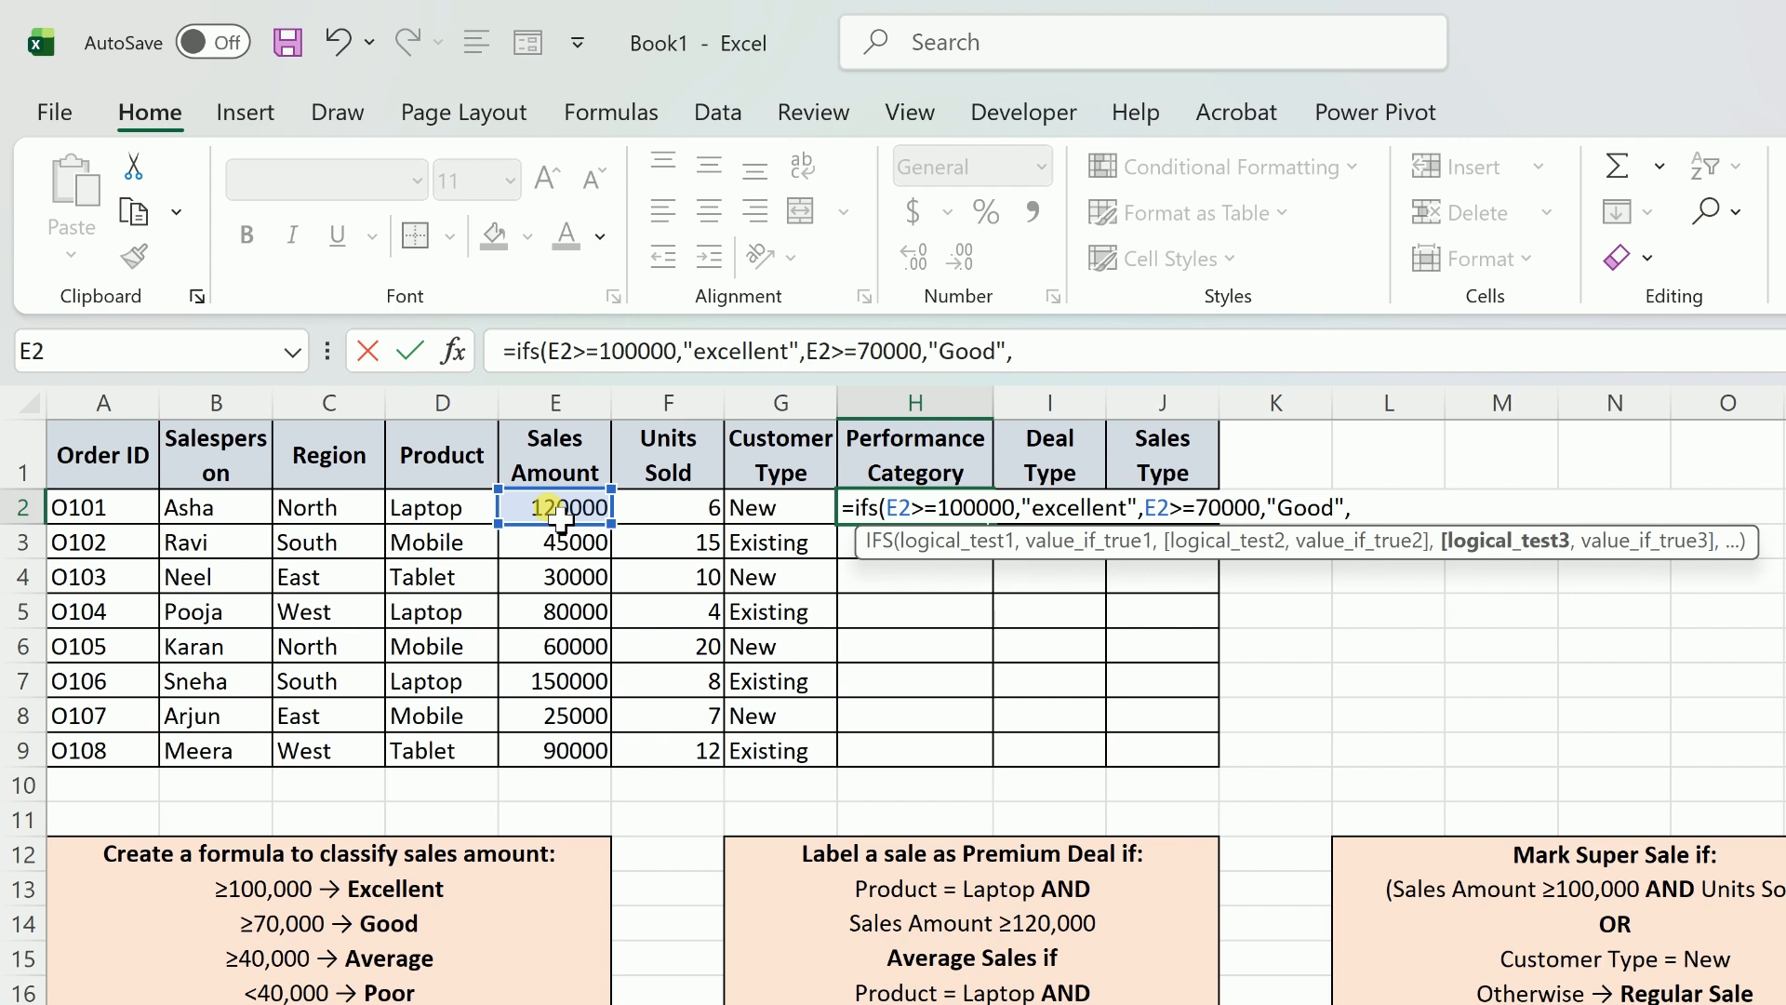
- Add a third condition to the IFS formula that returns "average" when E2>=40000
{"action": "left_click", "coordinate": [567, 512]}
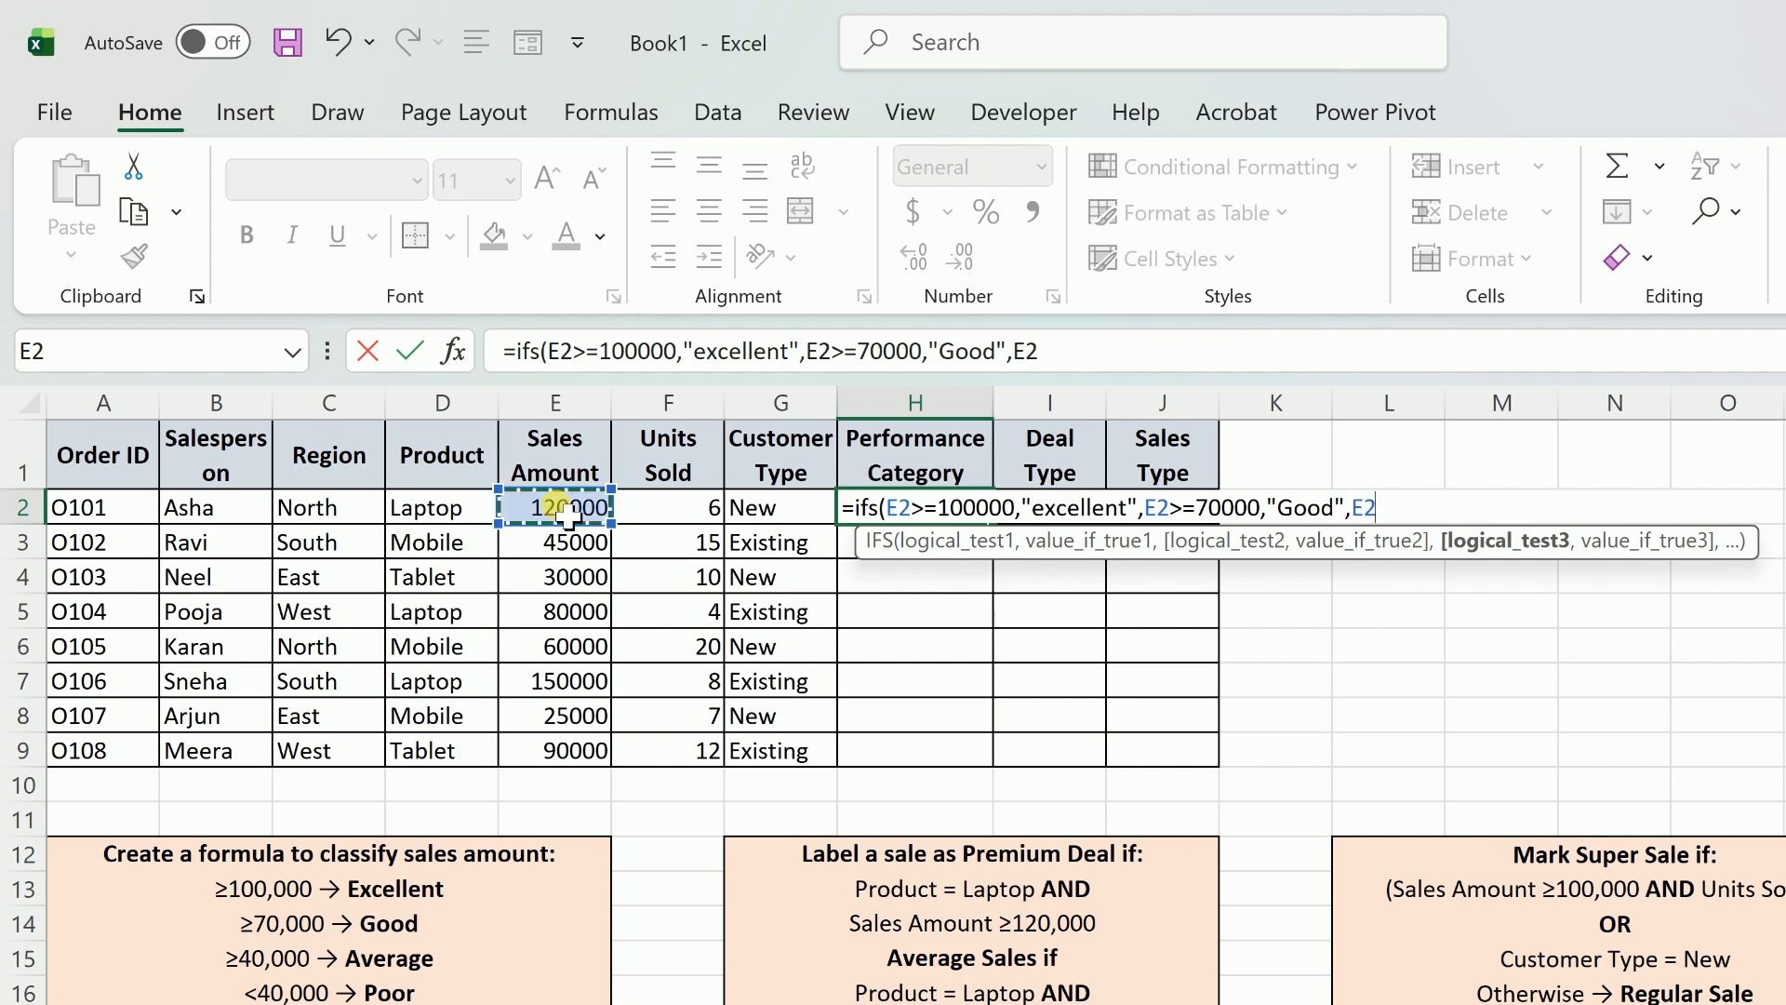
{"action": "type", "text": ">="}
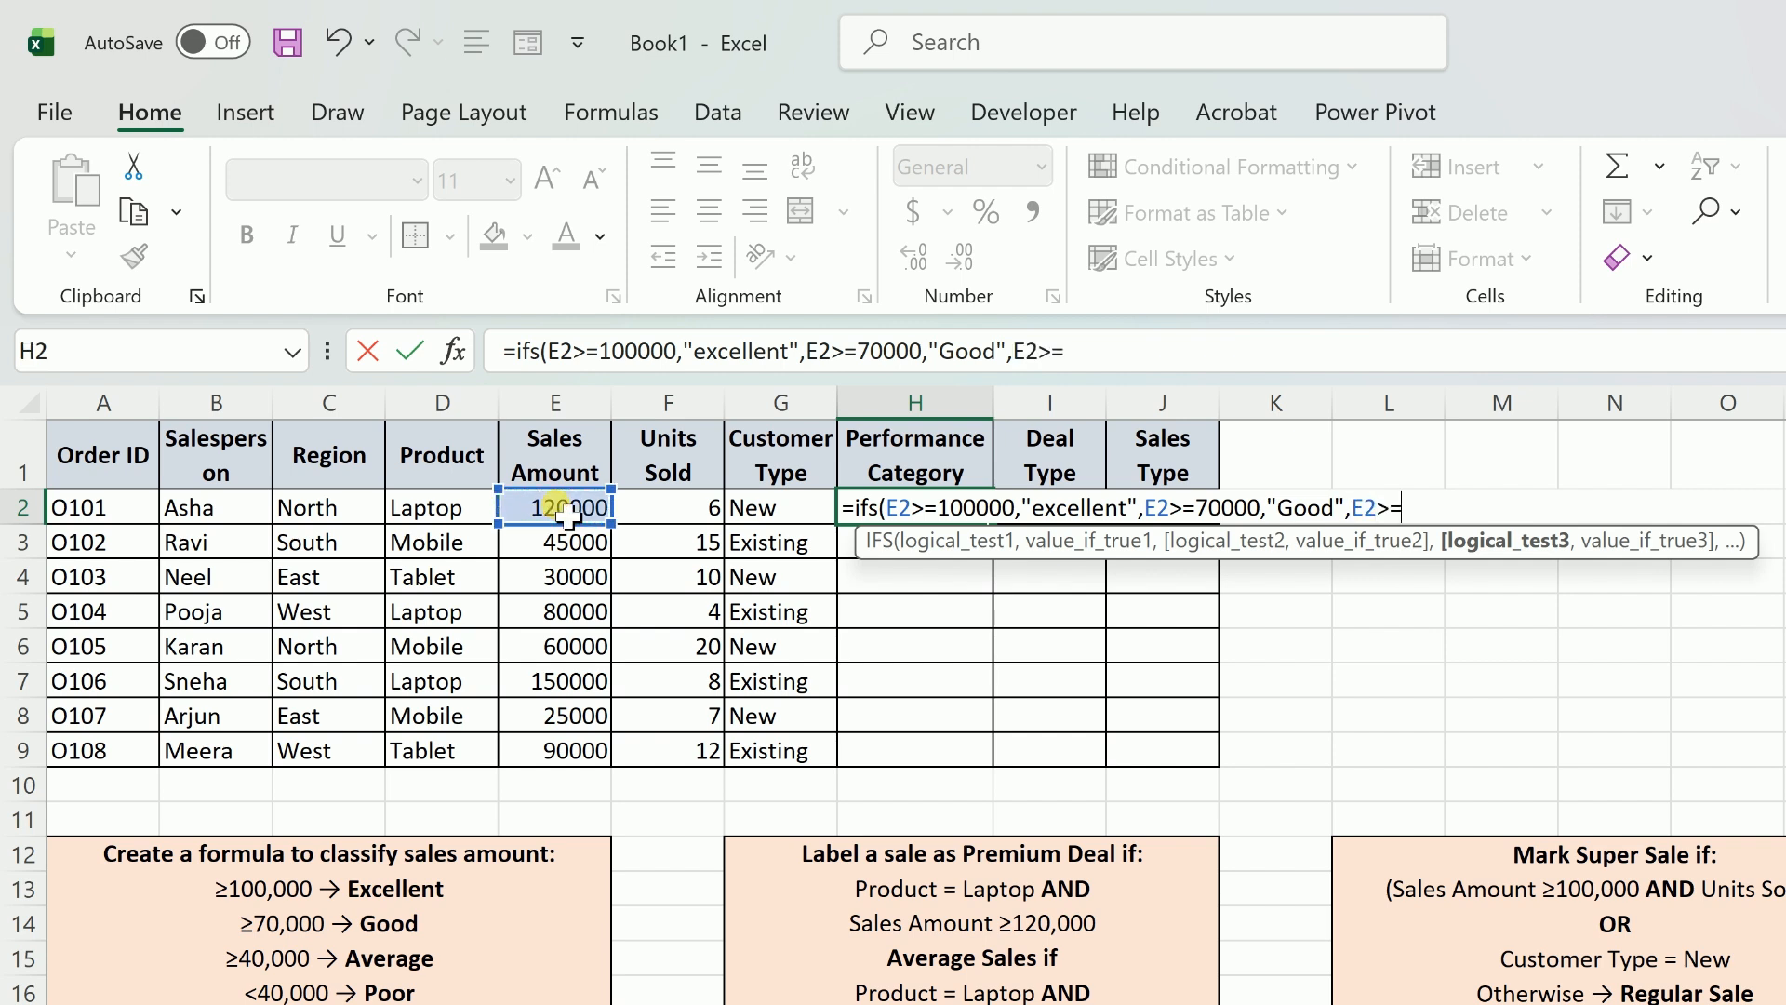
{"action": "type", "text": "4000"}
{"action": "type", "text": "0,\""}
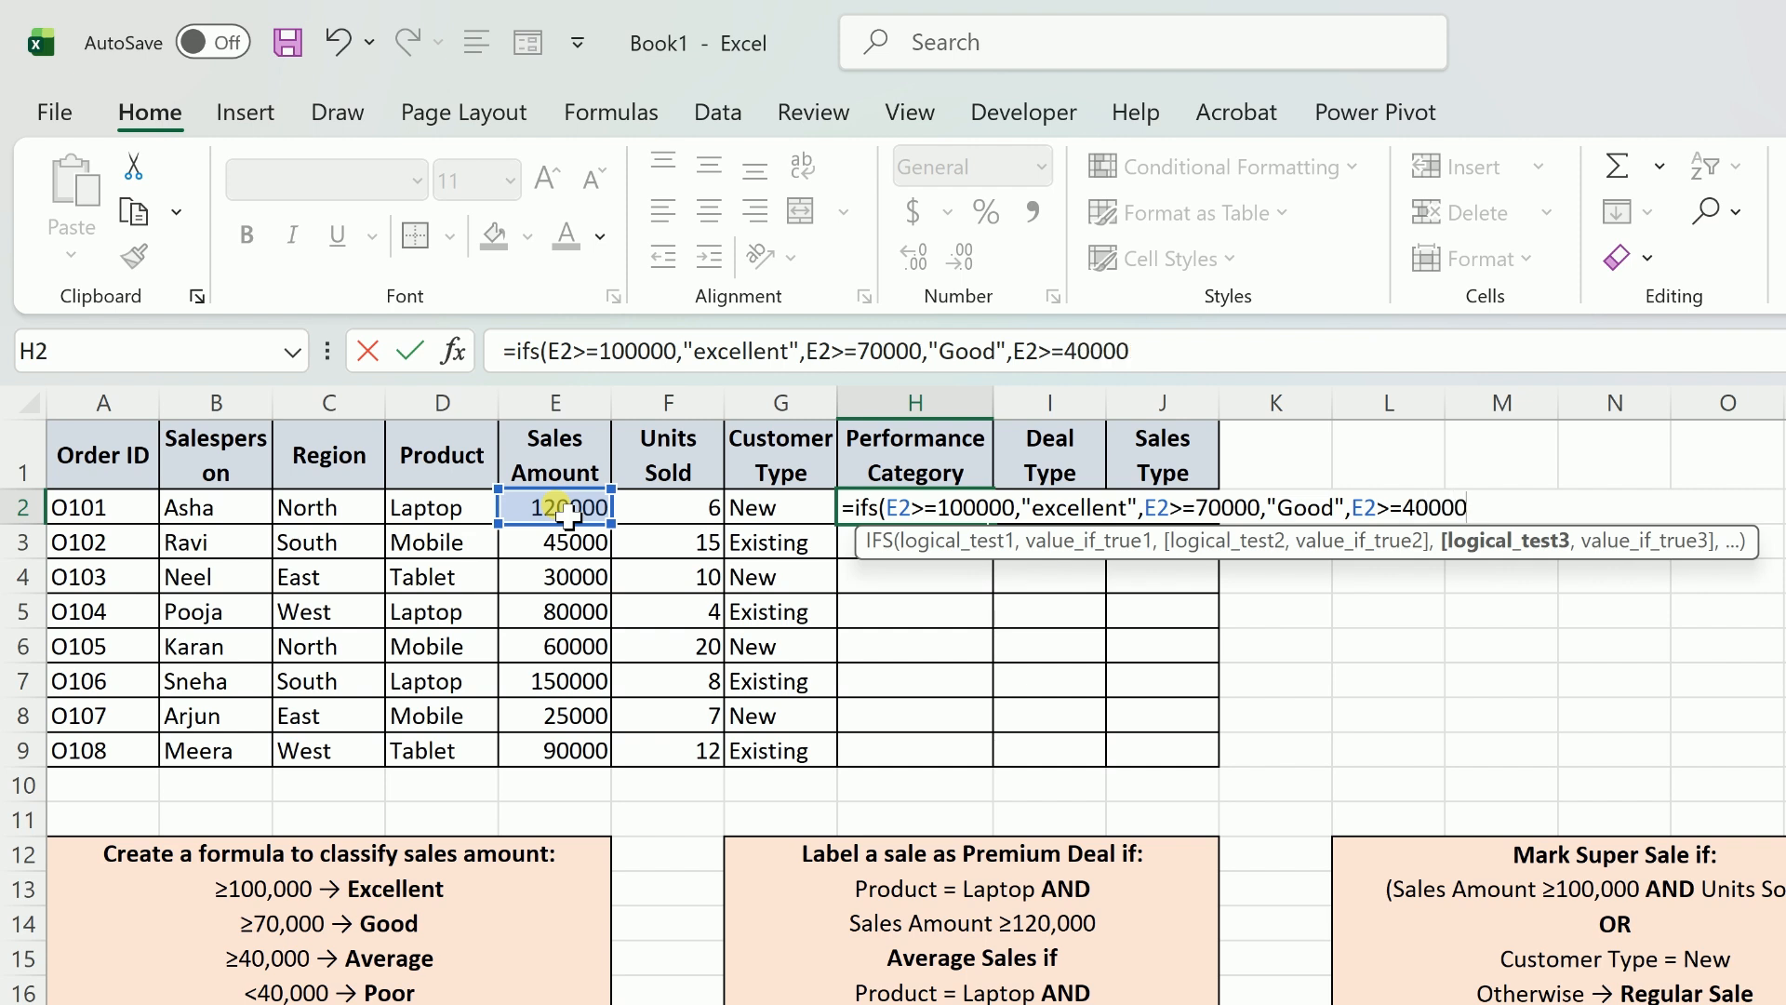
{"action": "type", "text": "av"}
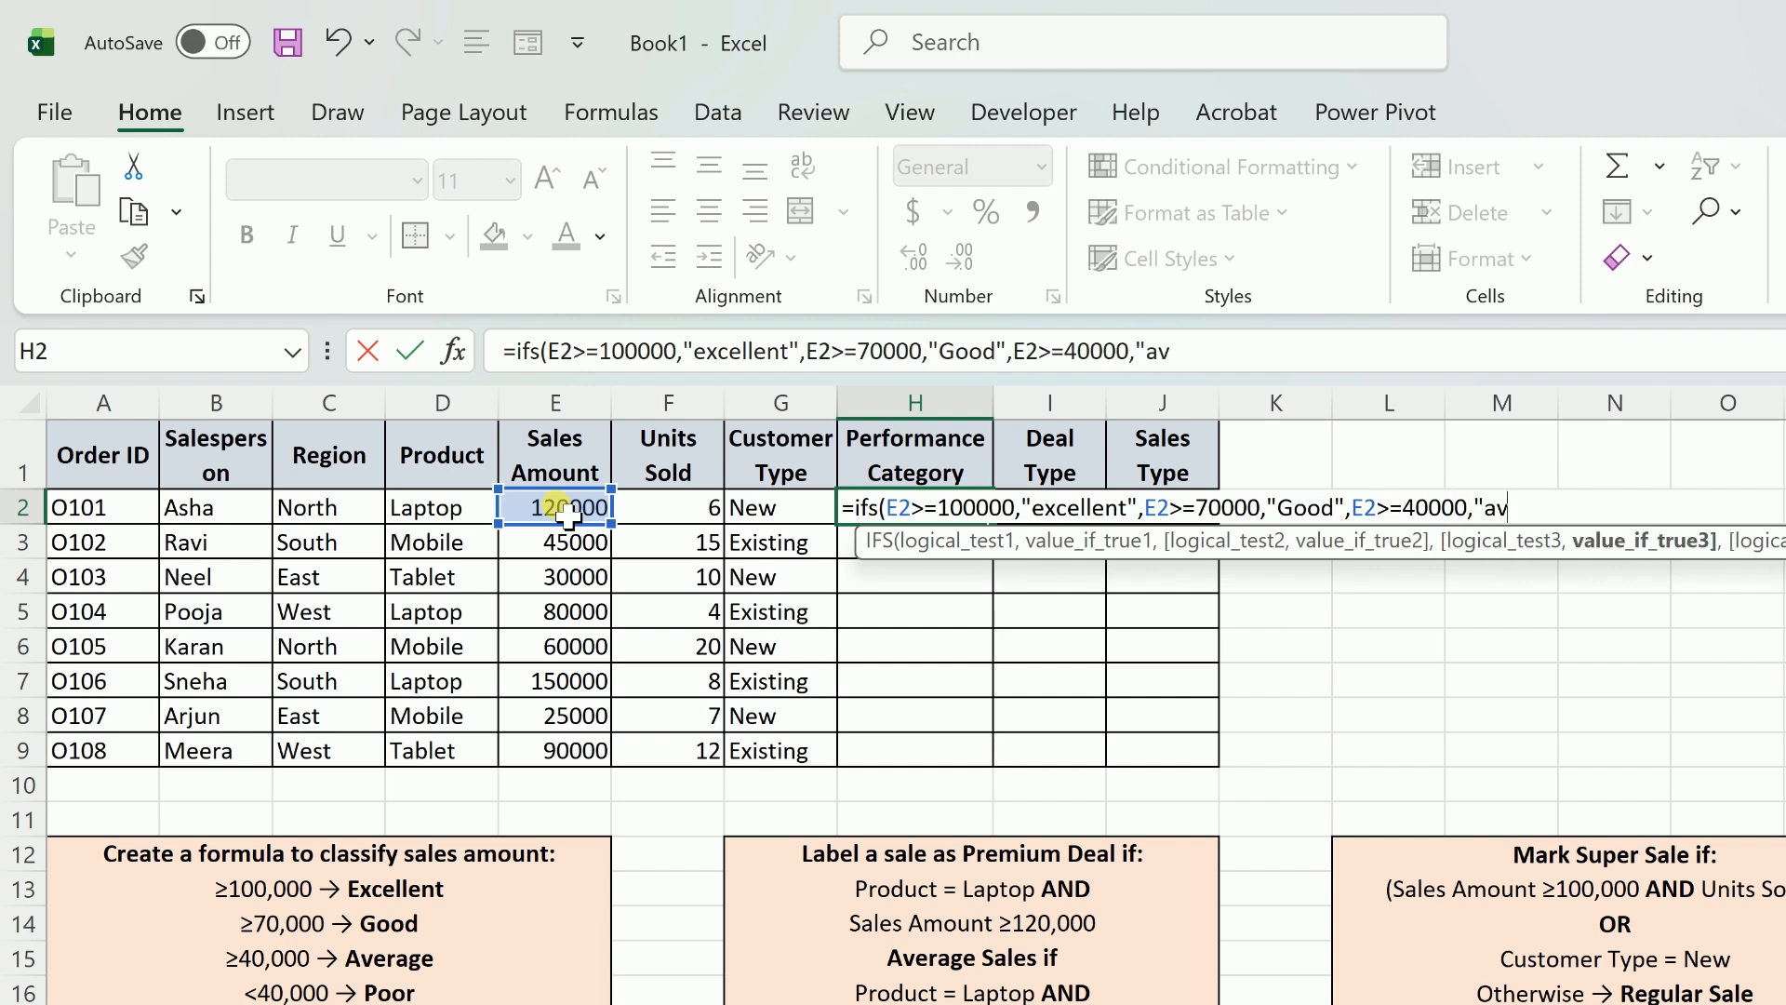
{"action": "type", "text": "erage\","}
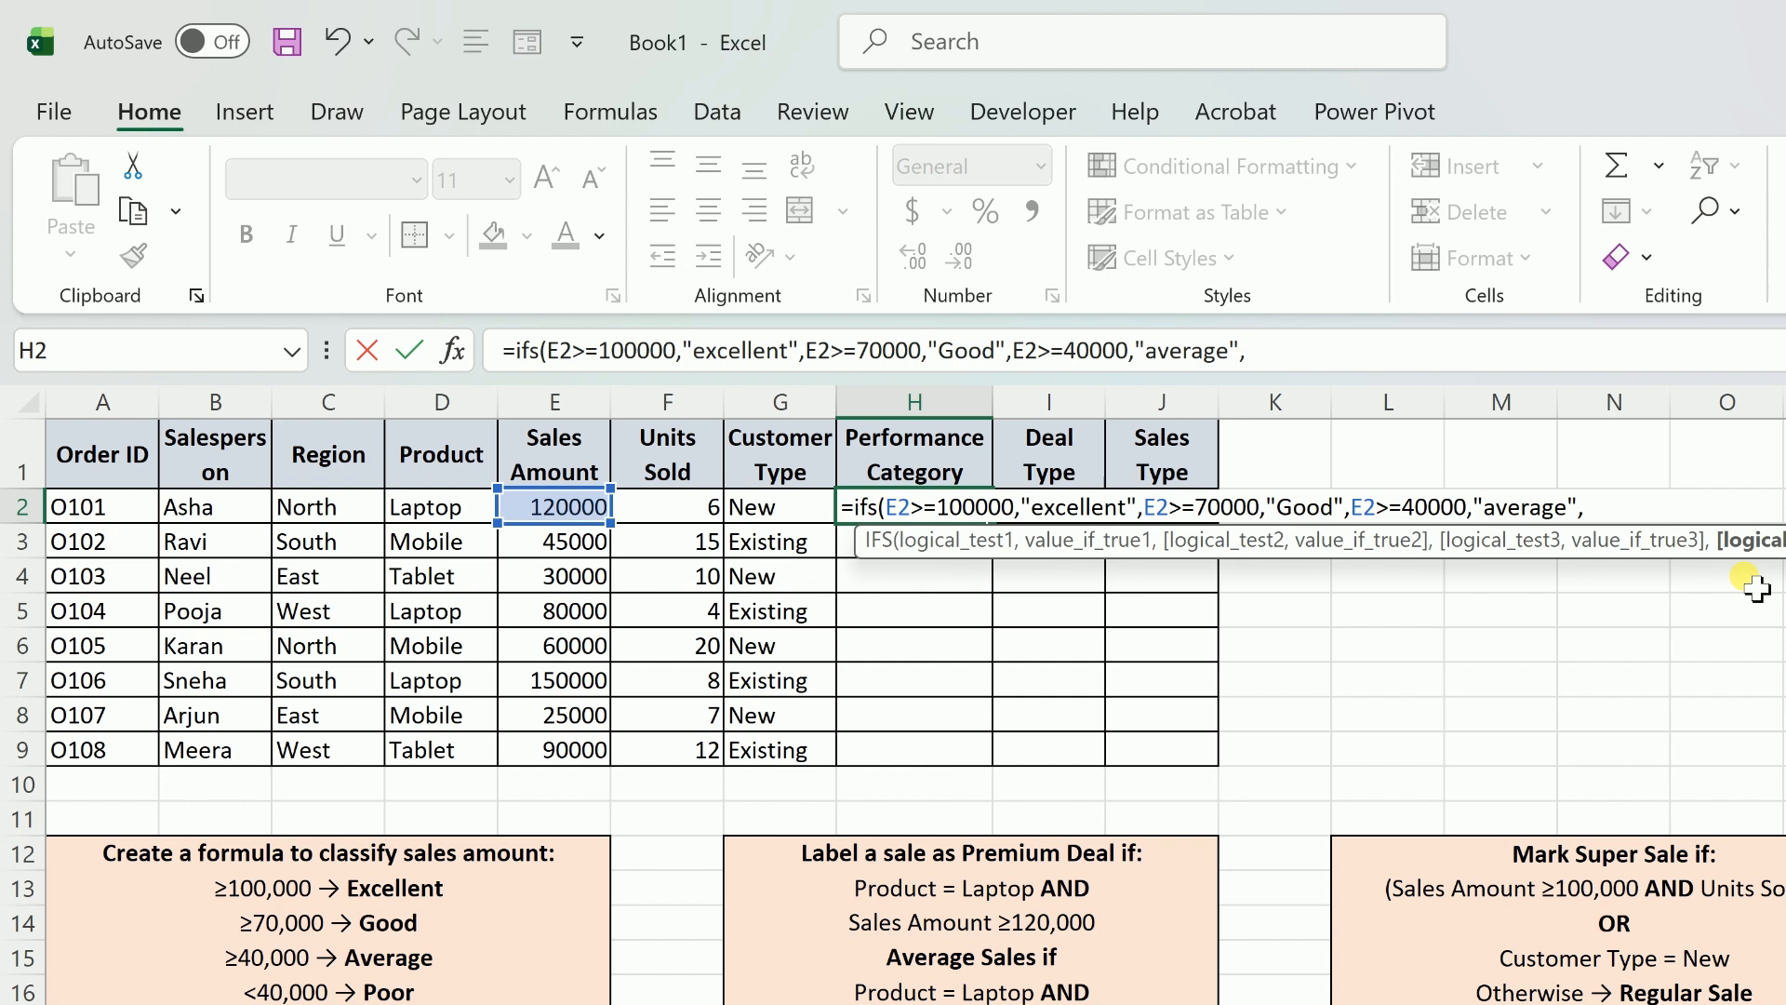
- Complete the IFS formula in H2 with "true" as the fallback test returning "poor", and commit it
{"action": "type", "text": "\"true\","}
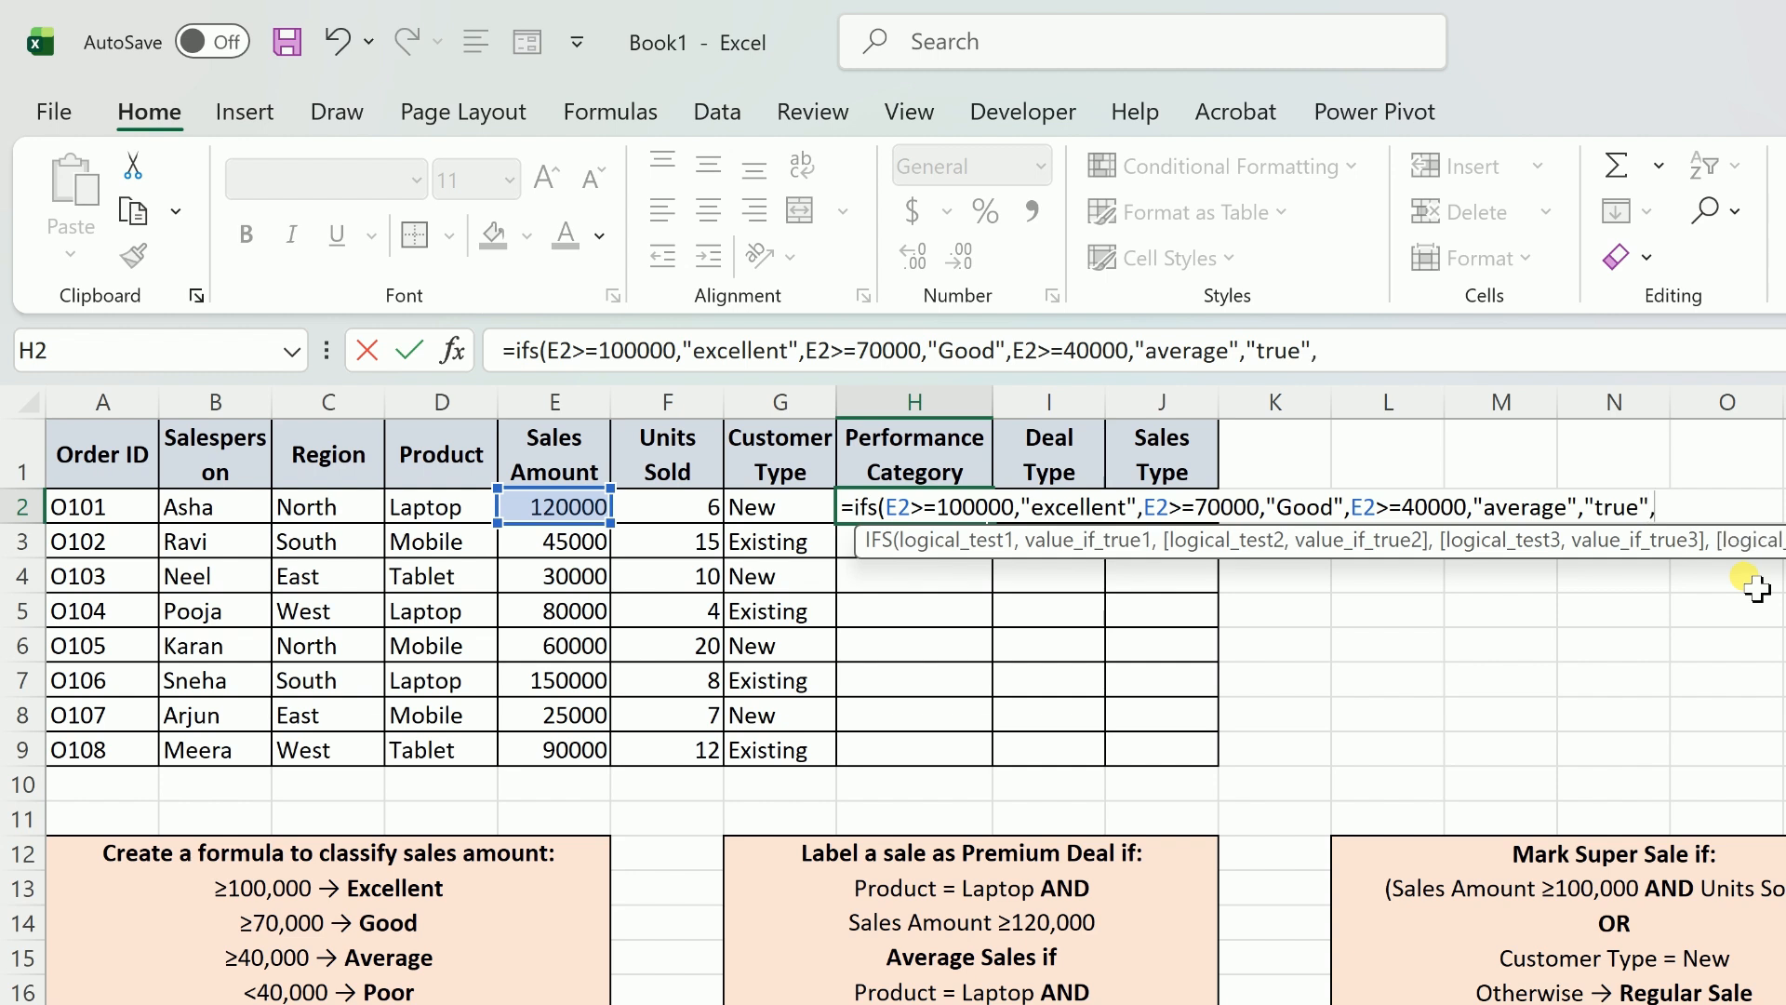
{"action": "type", "text": "\"poor\")"}
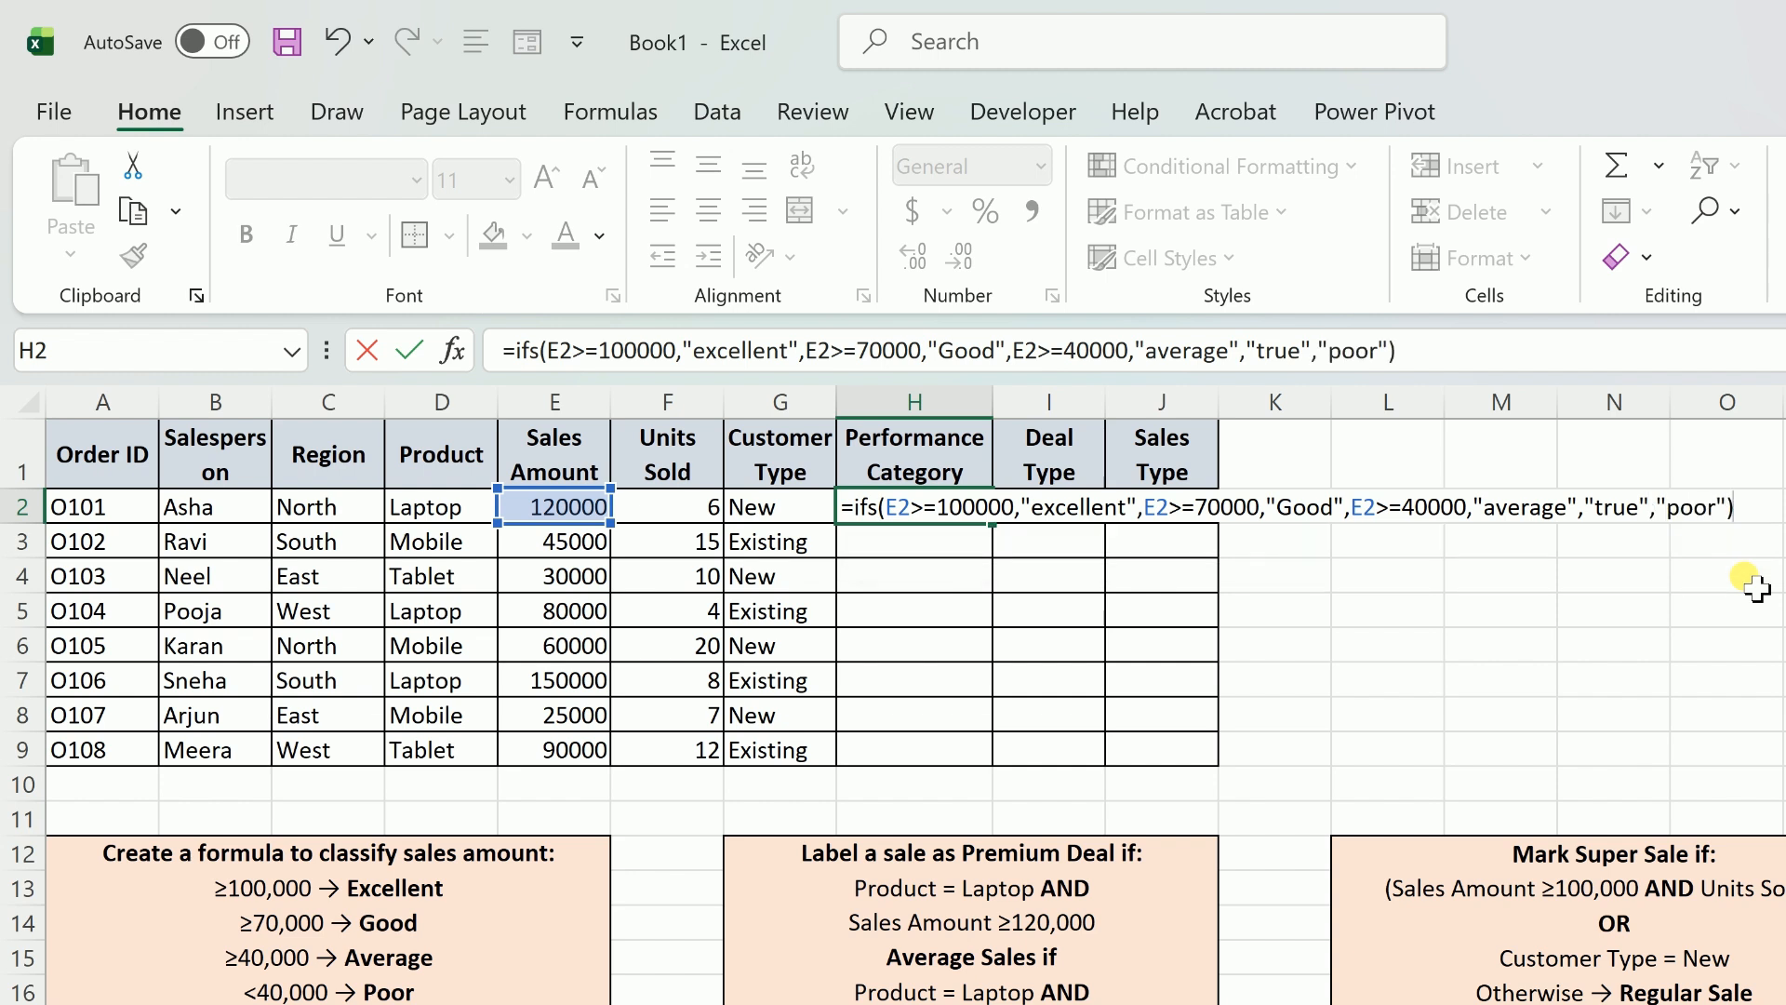
{"action": "key", "text": "Return"}
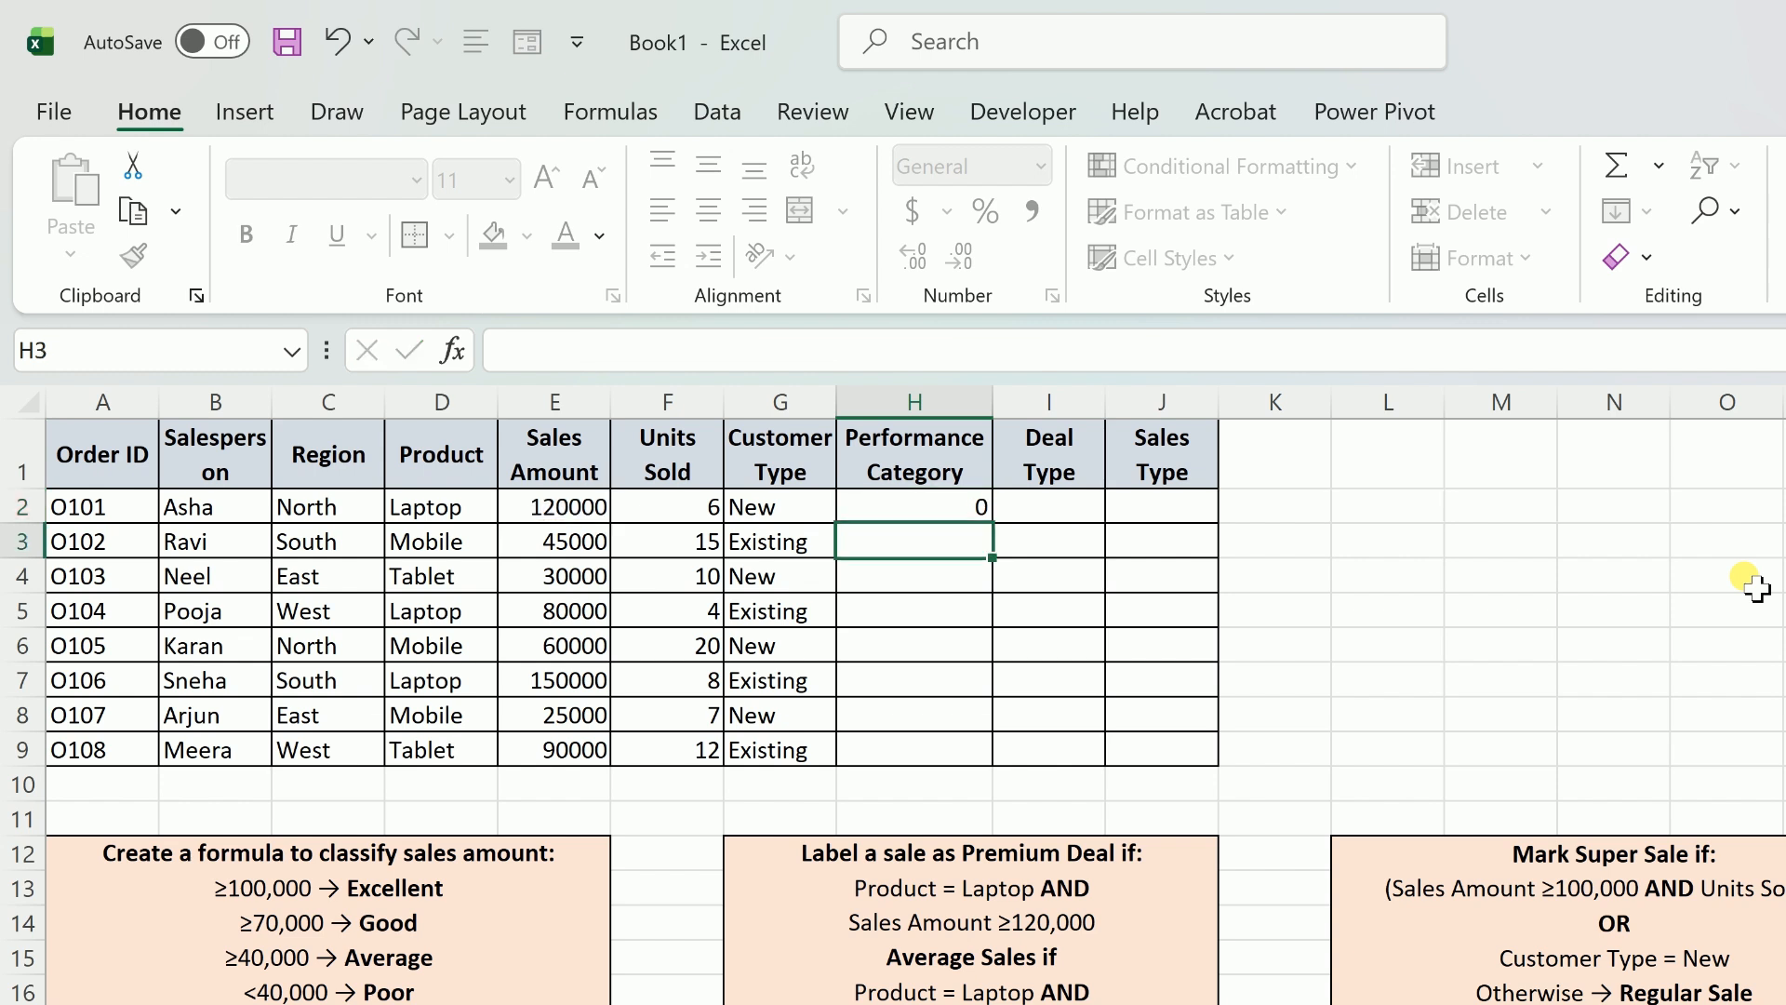
- Fill the H2 formula down the Performance Category column to H9 and check the copied cells H3 to H5
{"action": "left_click", "coordinate": [968, 516]}
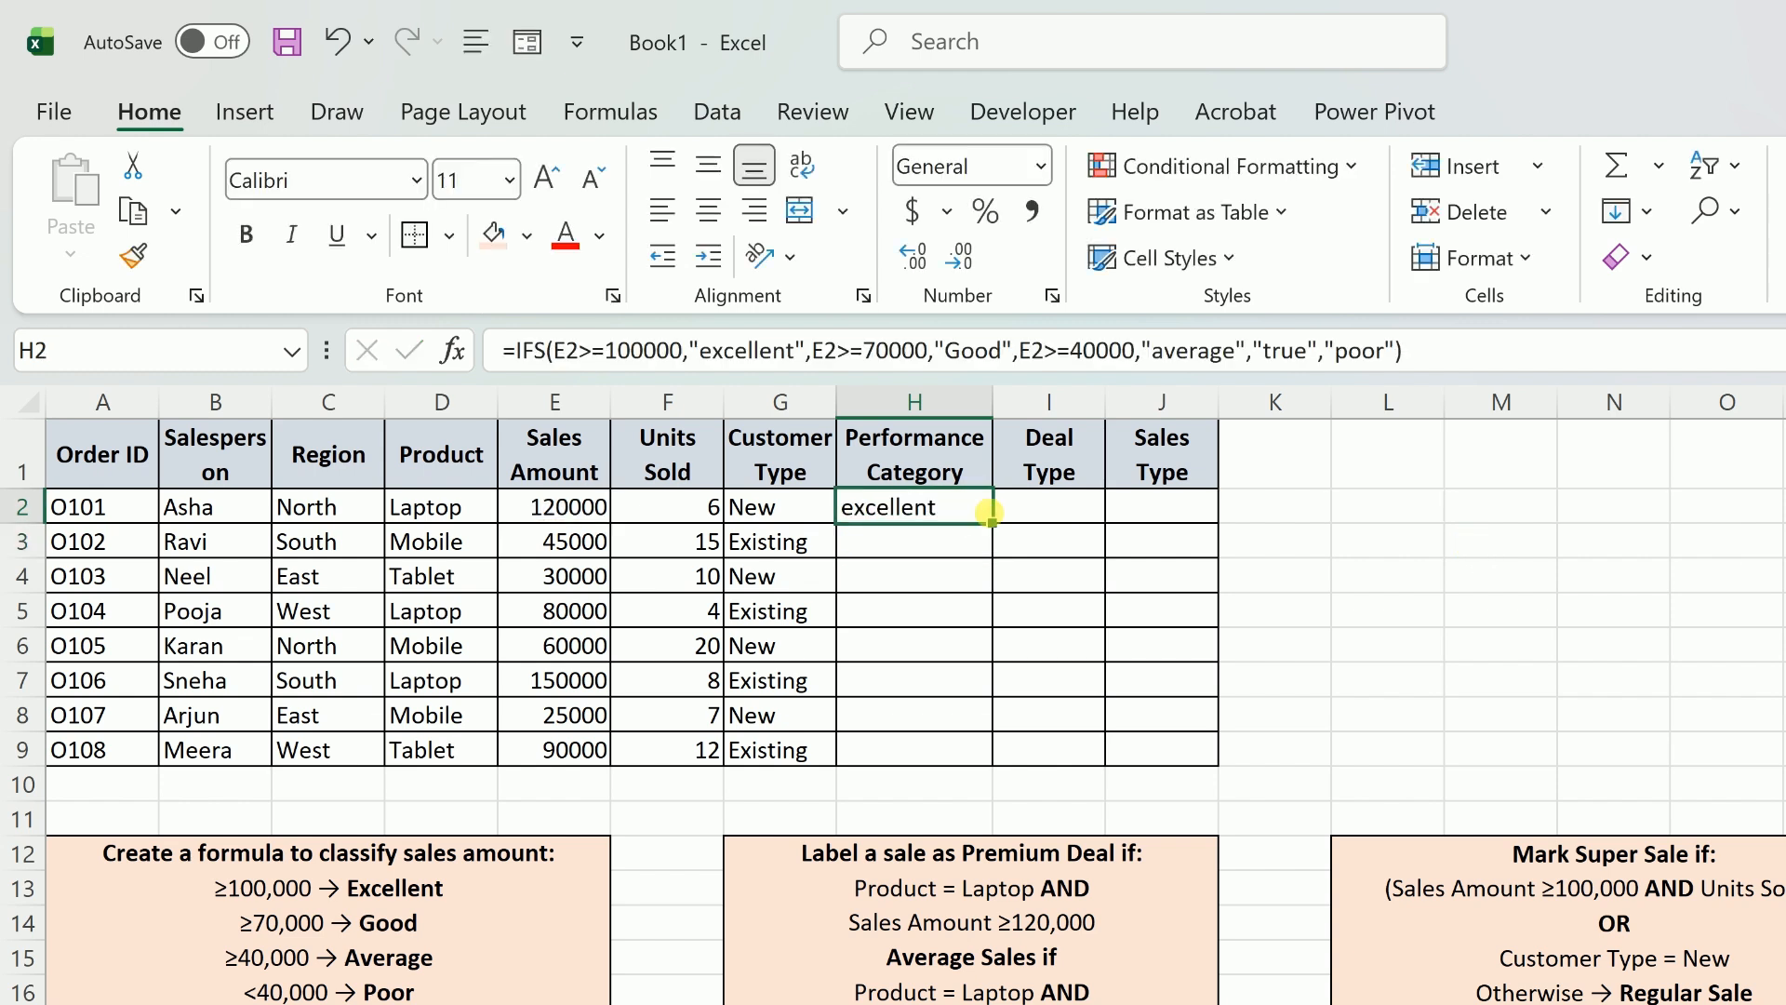
{"action": "double_click", "coordinate": [992, 522]}
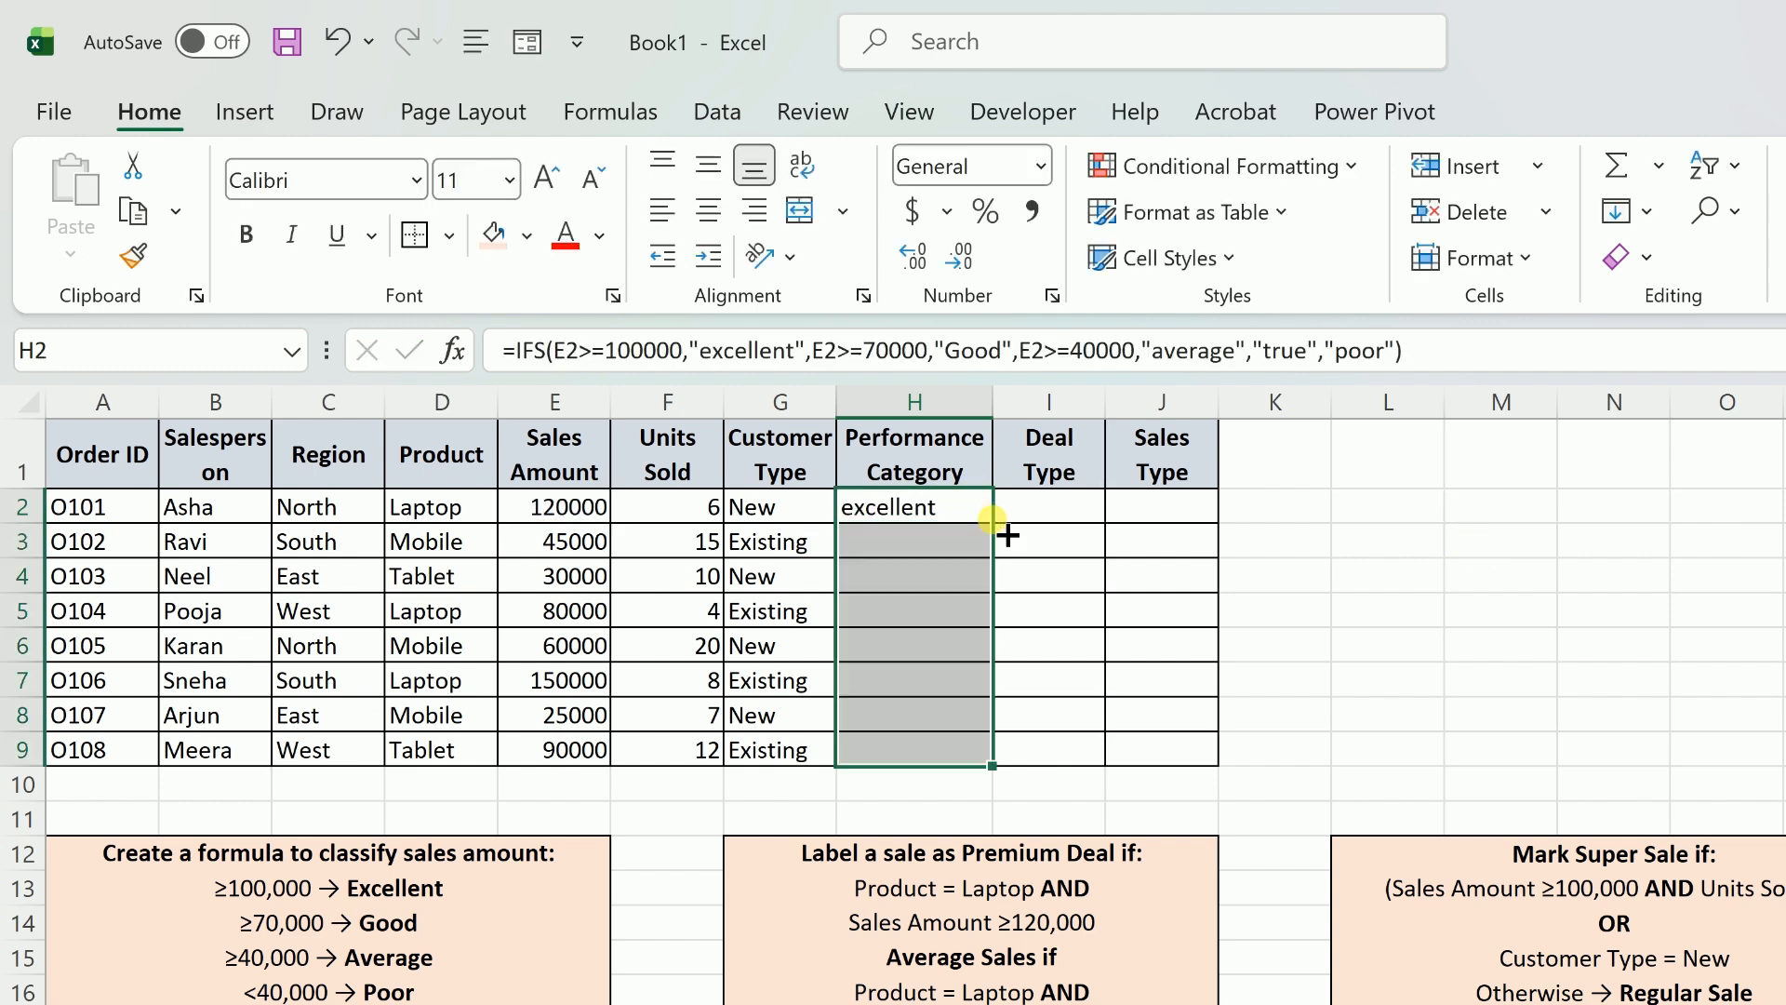
{"action": "left_click", "coordinate": [968, 507]}
{"action": "left_click", "coordinate": [926, 558]}
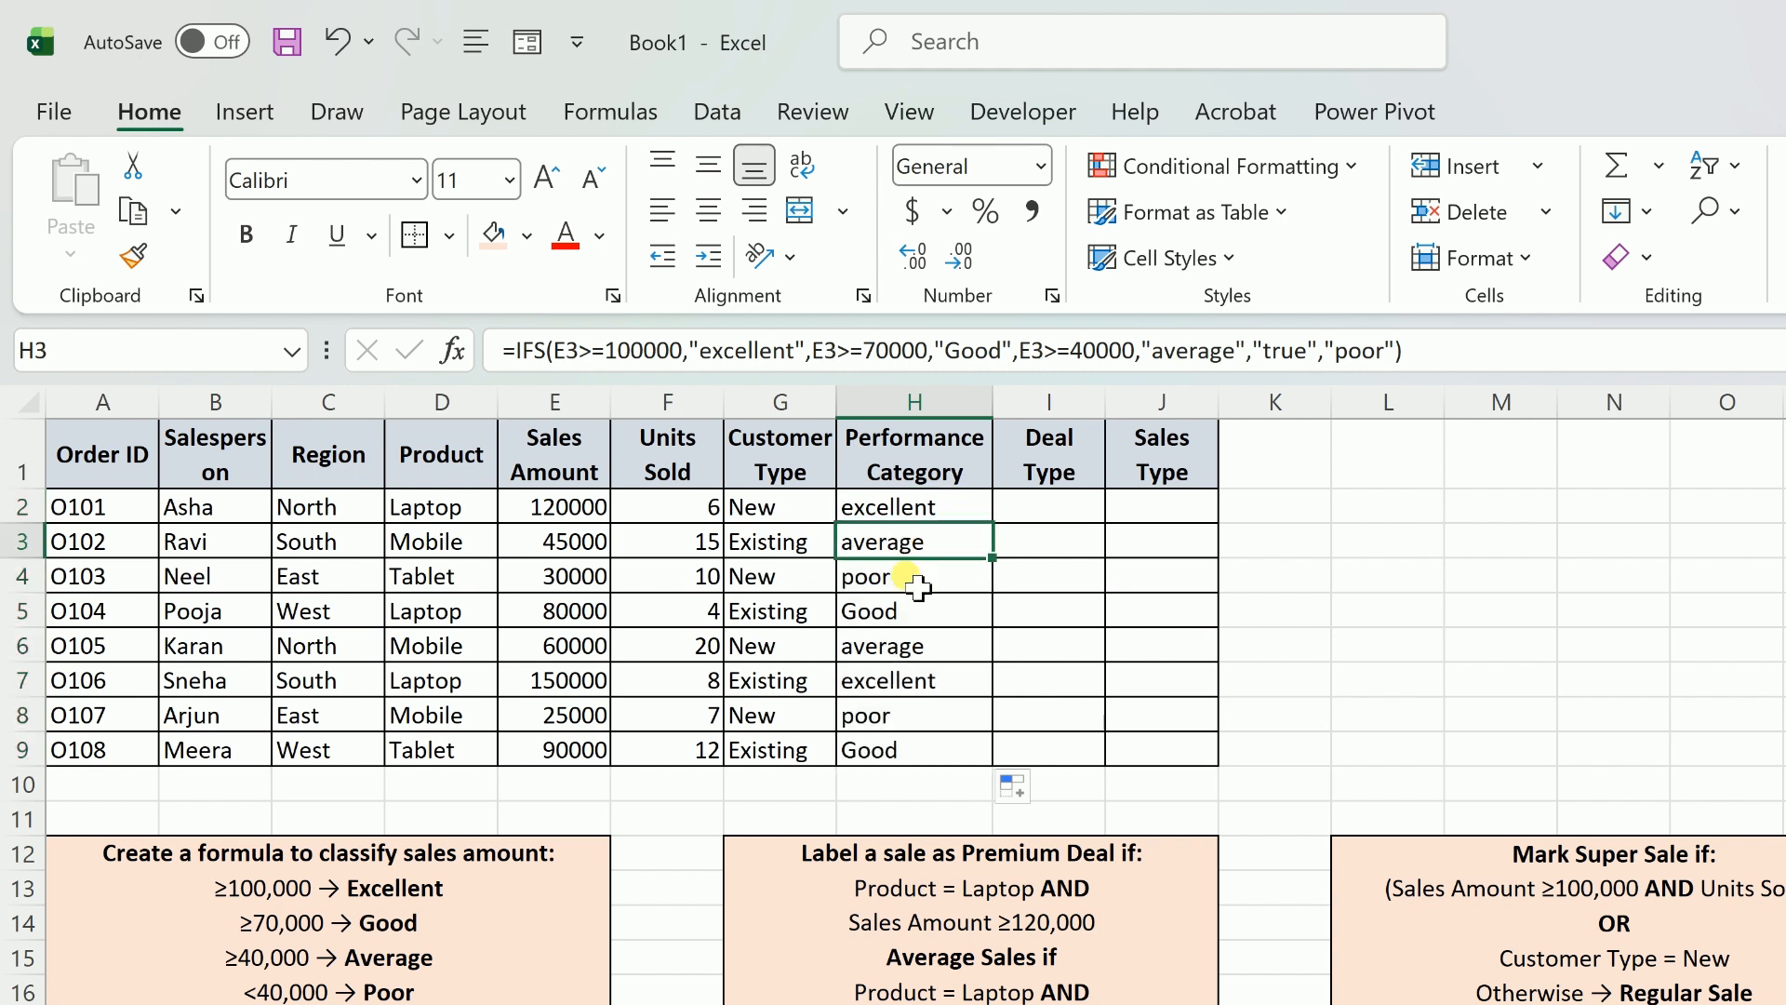
{"action": "left_click", "coordinate": [904, 582]}
{"action": "left_click", "coordinate": [898, 621]}
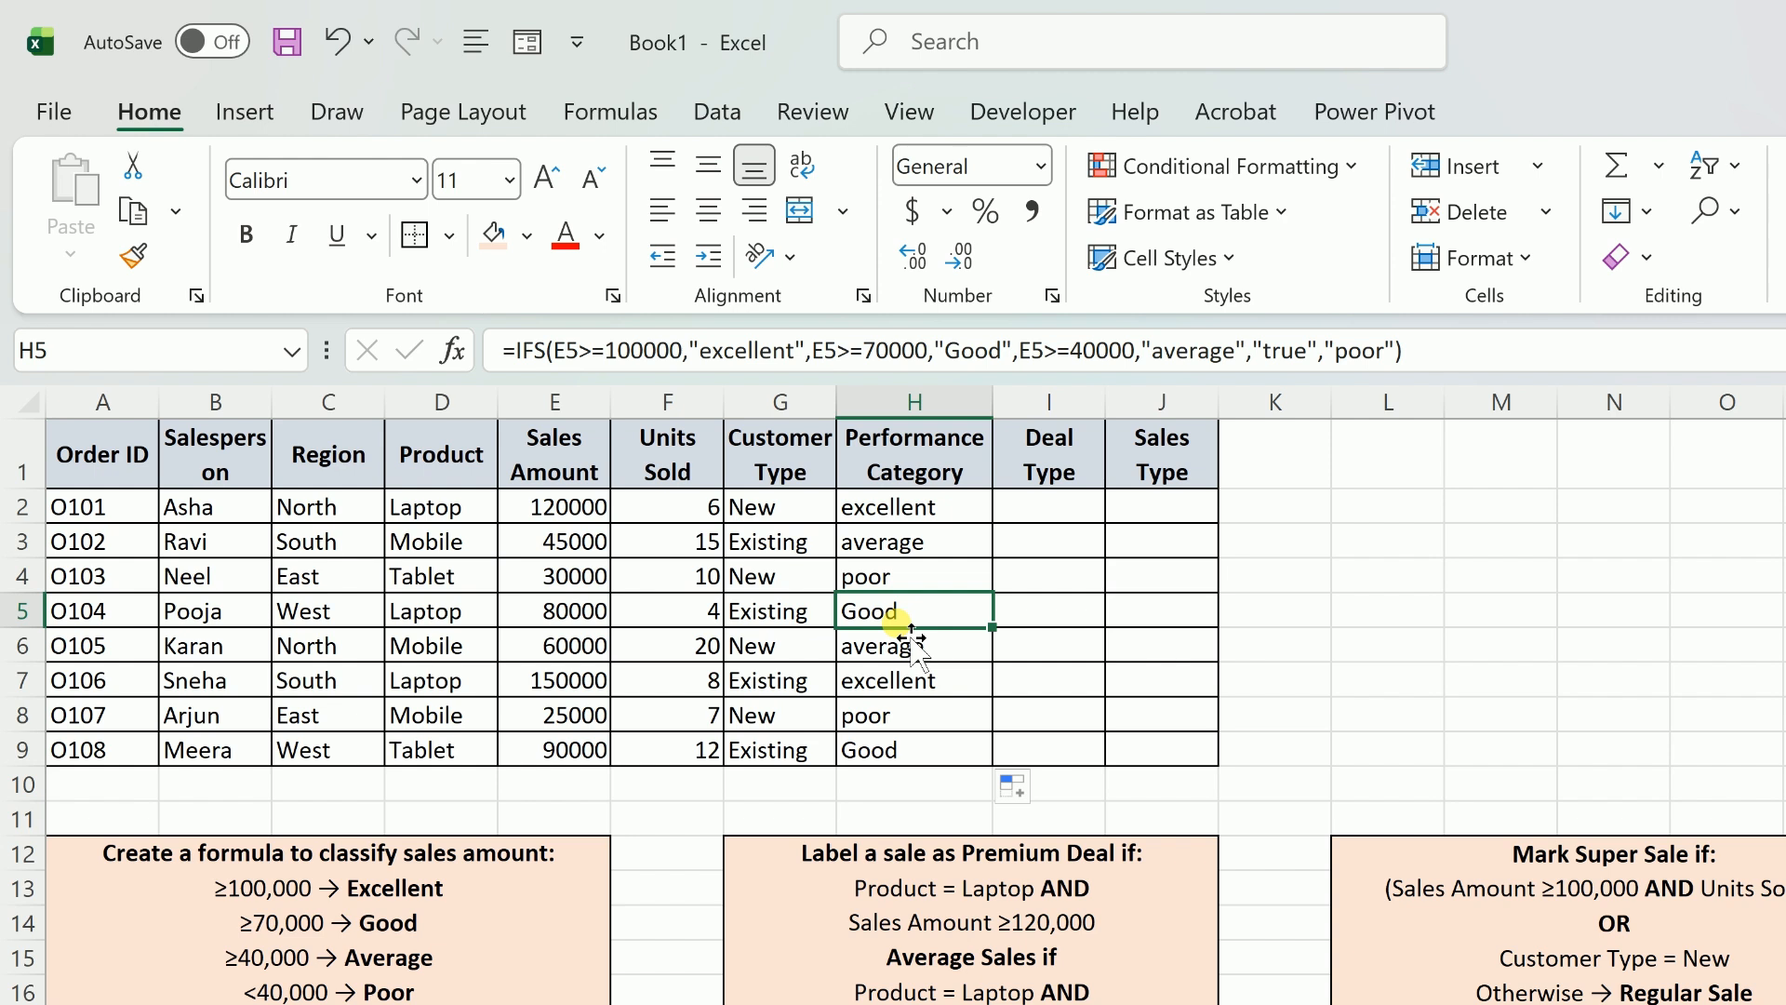
- Begin an IFS formula in I2 with an AND test whose first condition is D2="laptop"
{"action": "left_click", "coordinate": [1037, 512]}
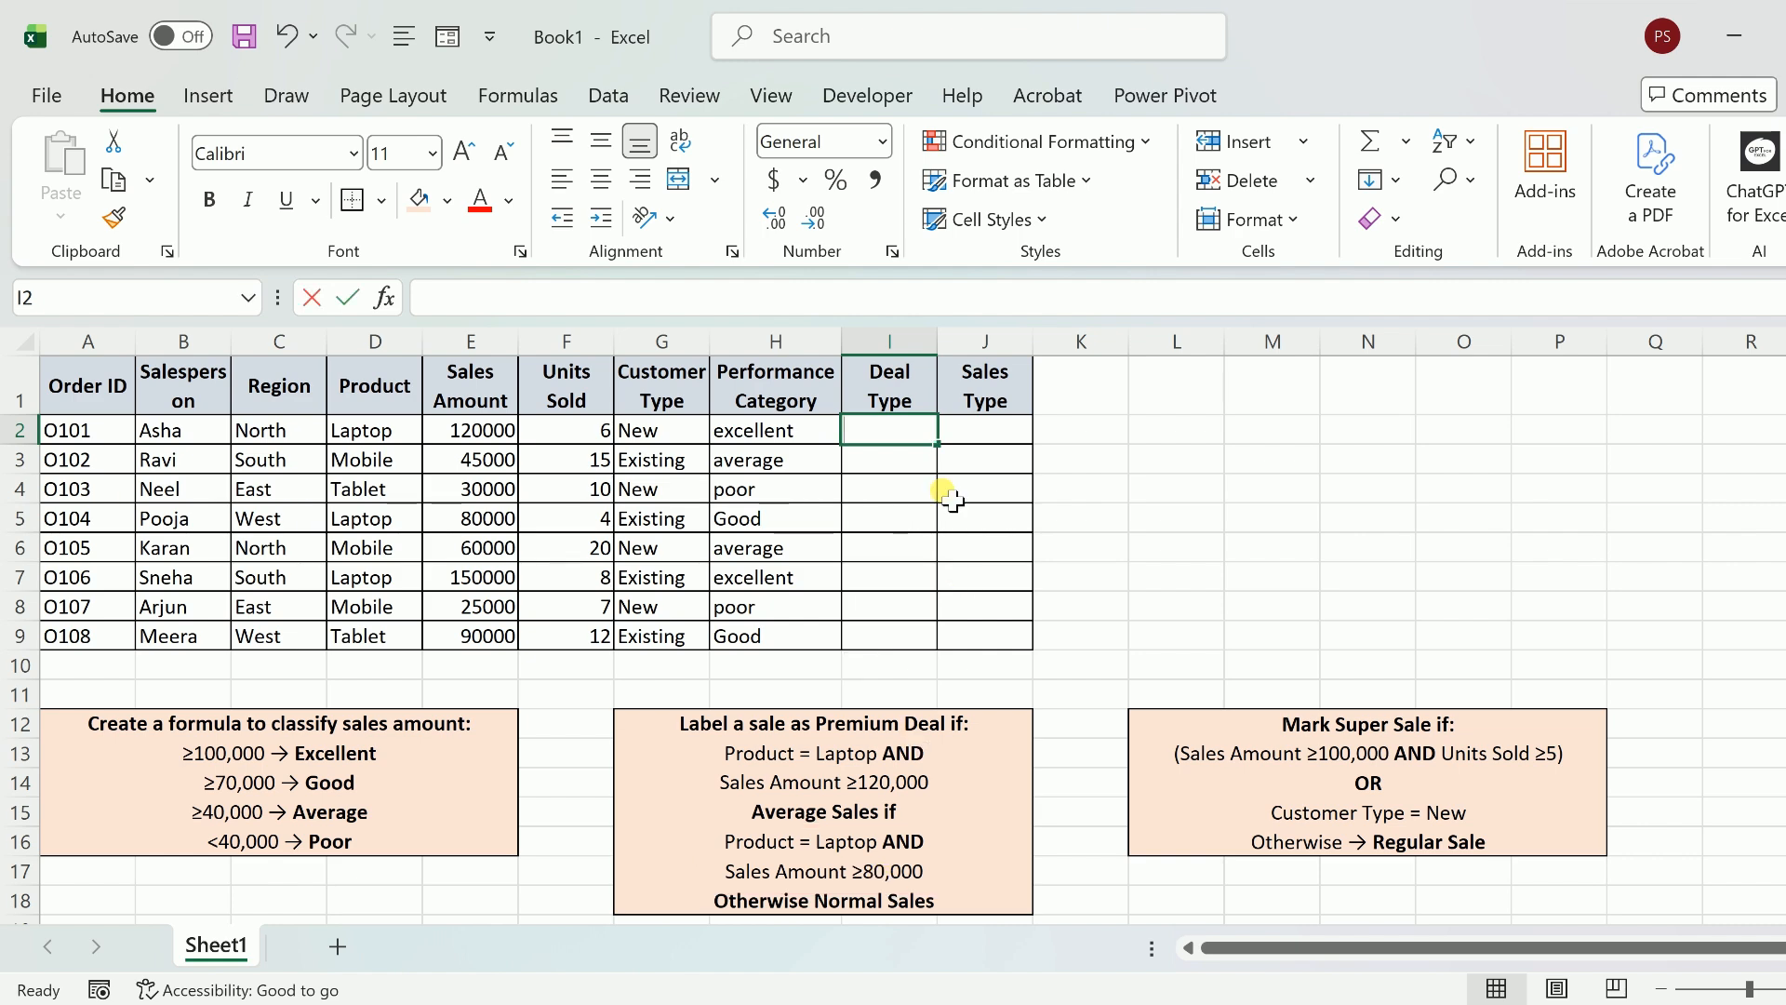
{"action": "type", "text": "=ifs"}
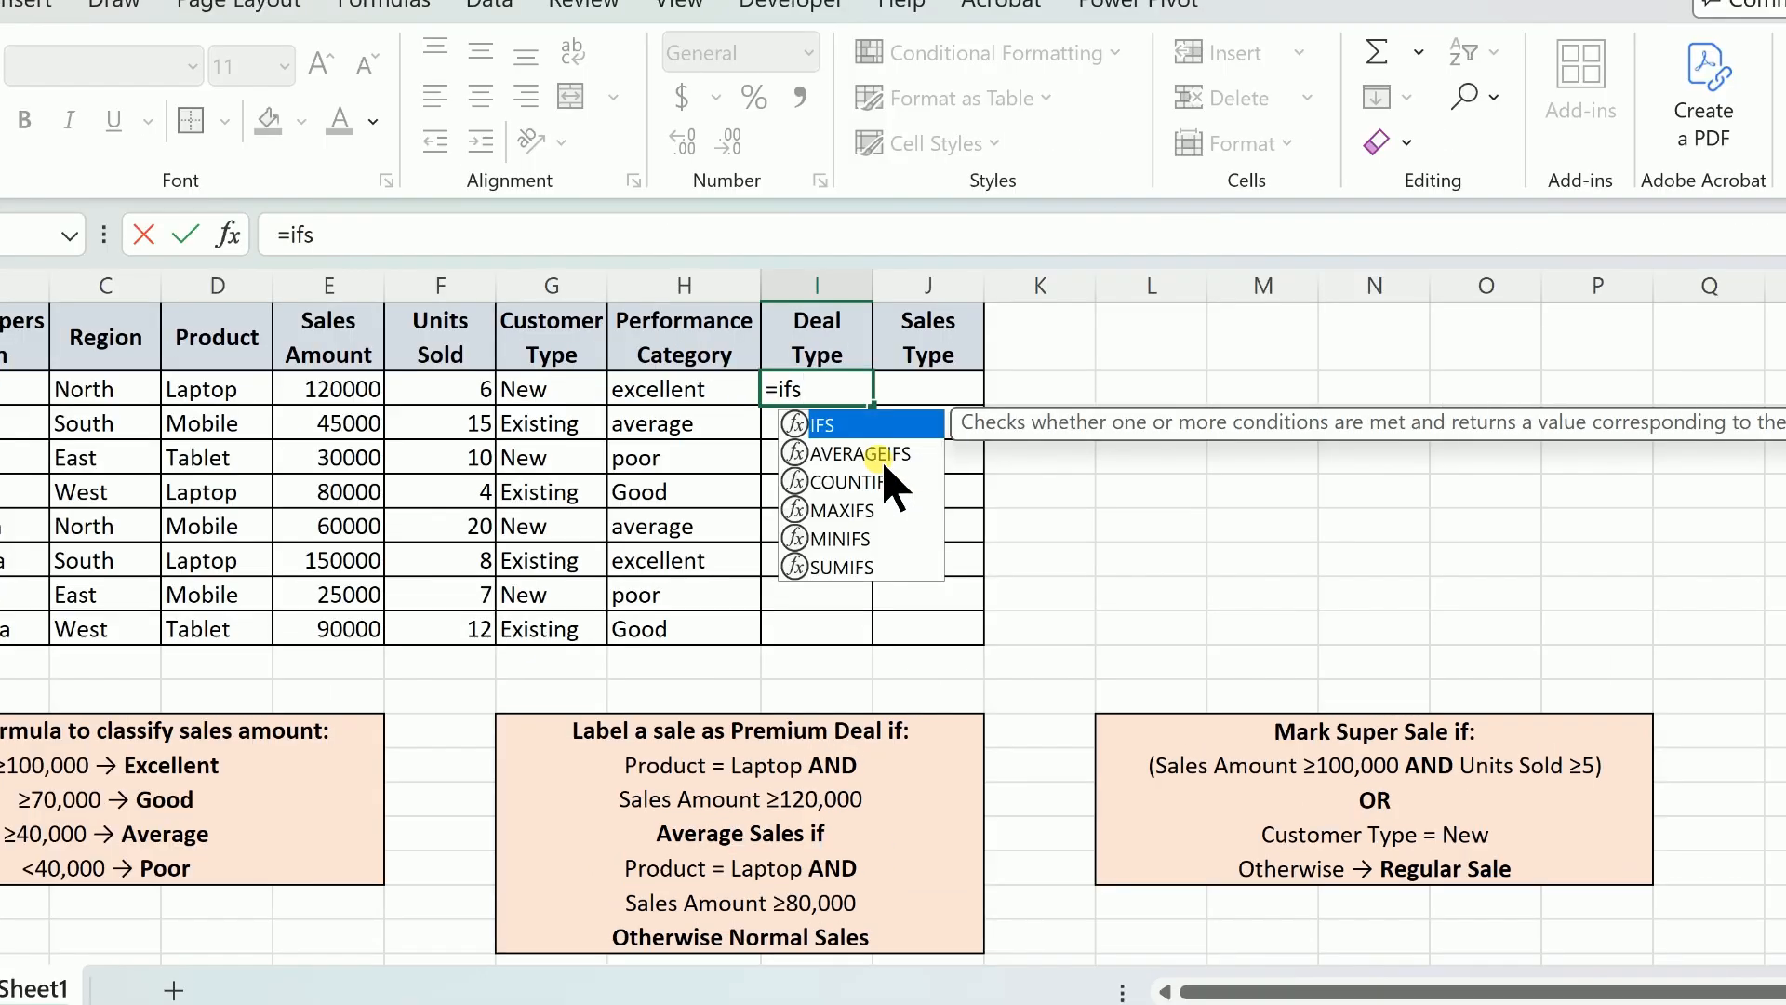
{"action": "type", "text": "("}
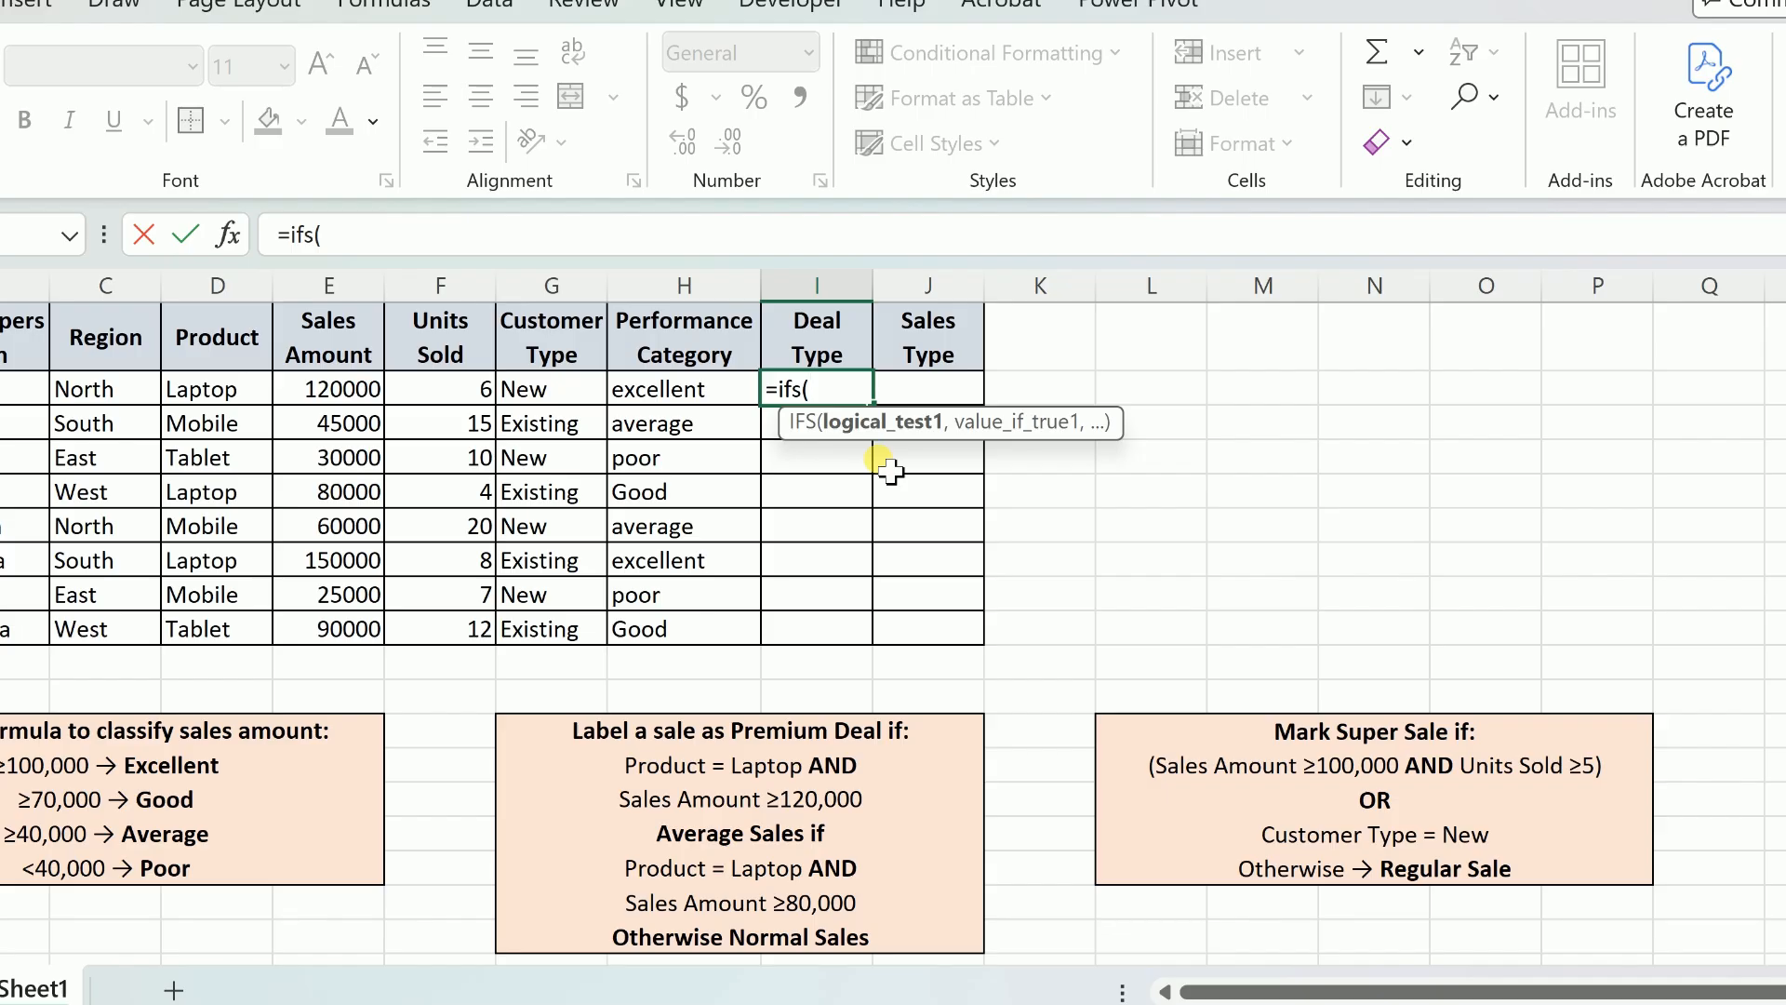
{"action": "type", "text": "an"}
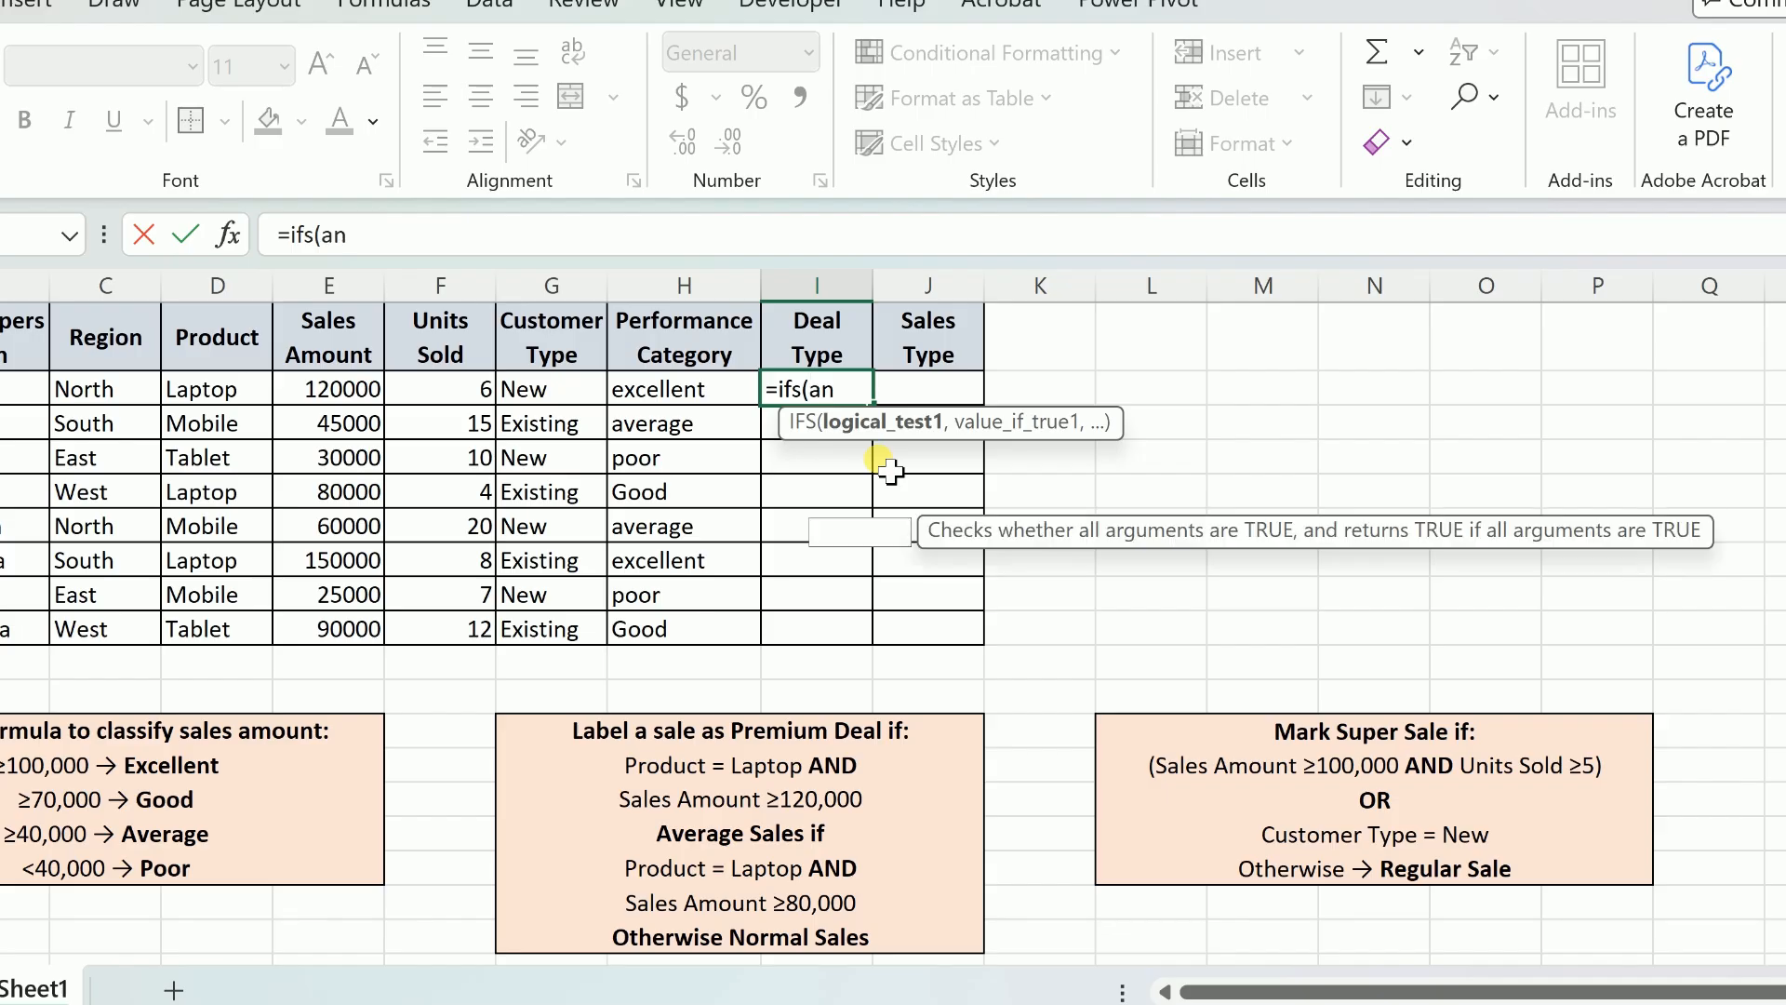
{"action": "type", "text": "d("}
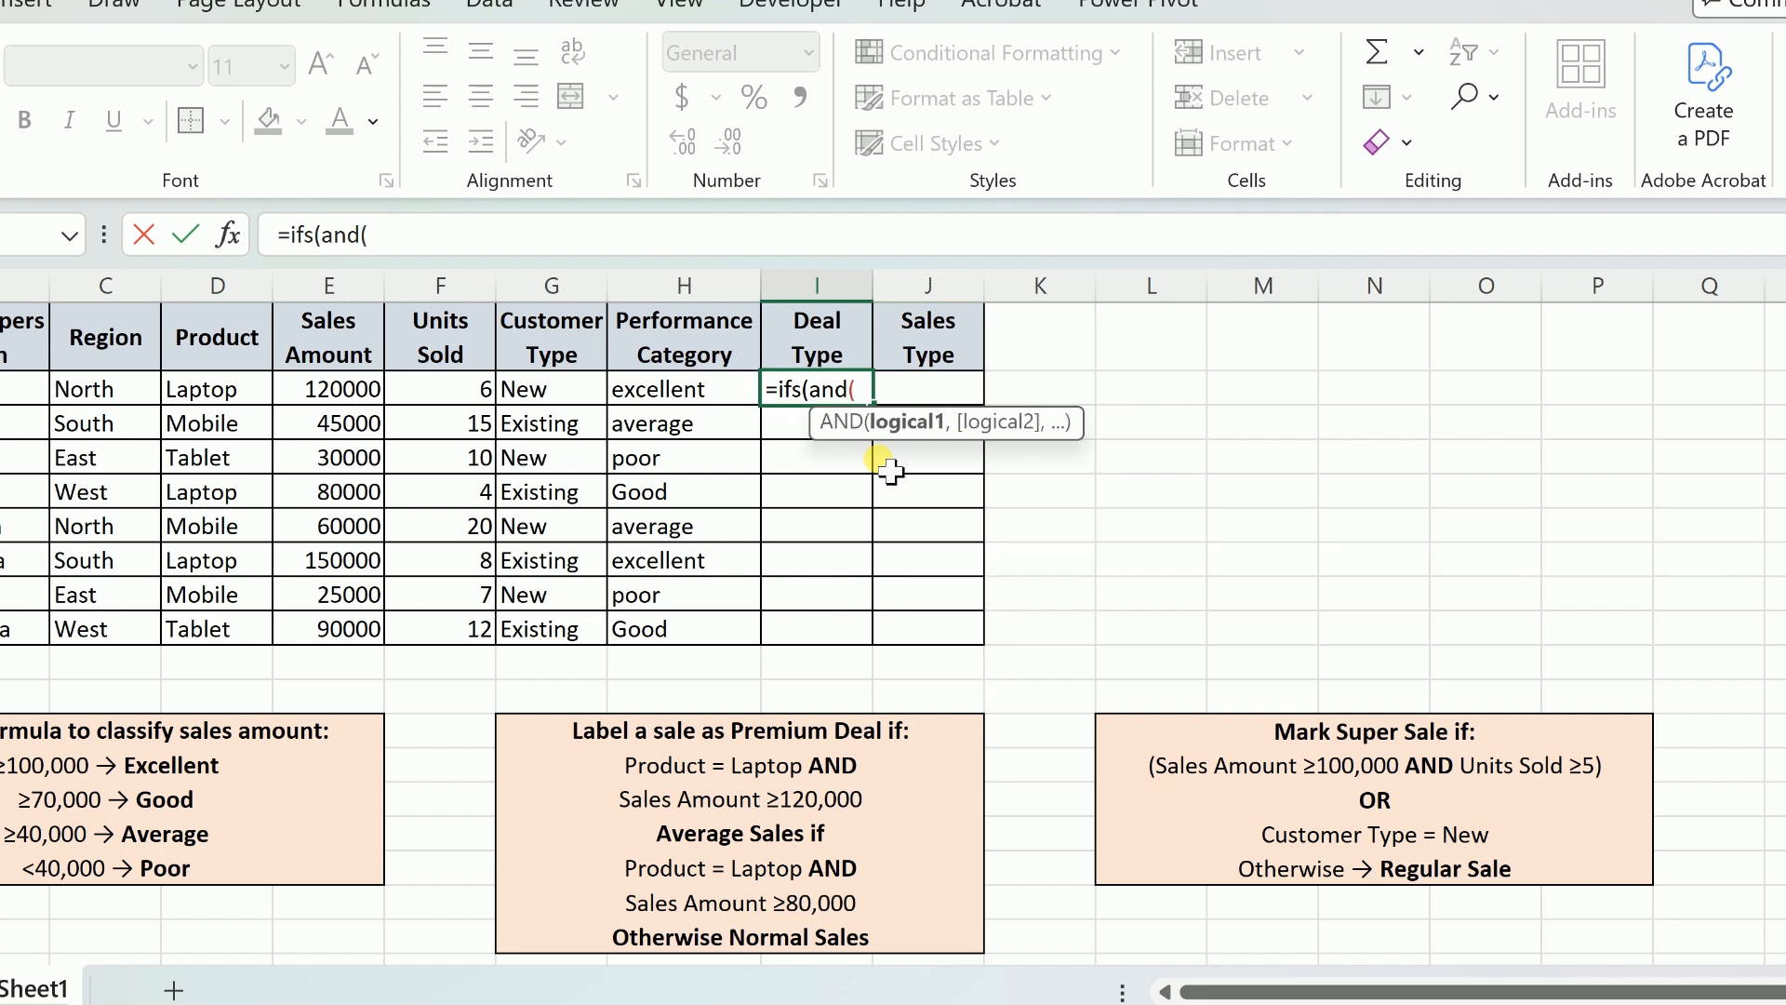
{"action": "key", "text": "Left"}
{"action": "key", "text": "Left"}
{"action": "key", "text": "Left"}
{"action": "key", "text": "Left"}
{"action": "key", "text": "Left"}
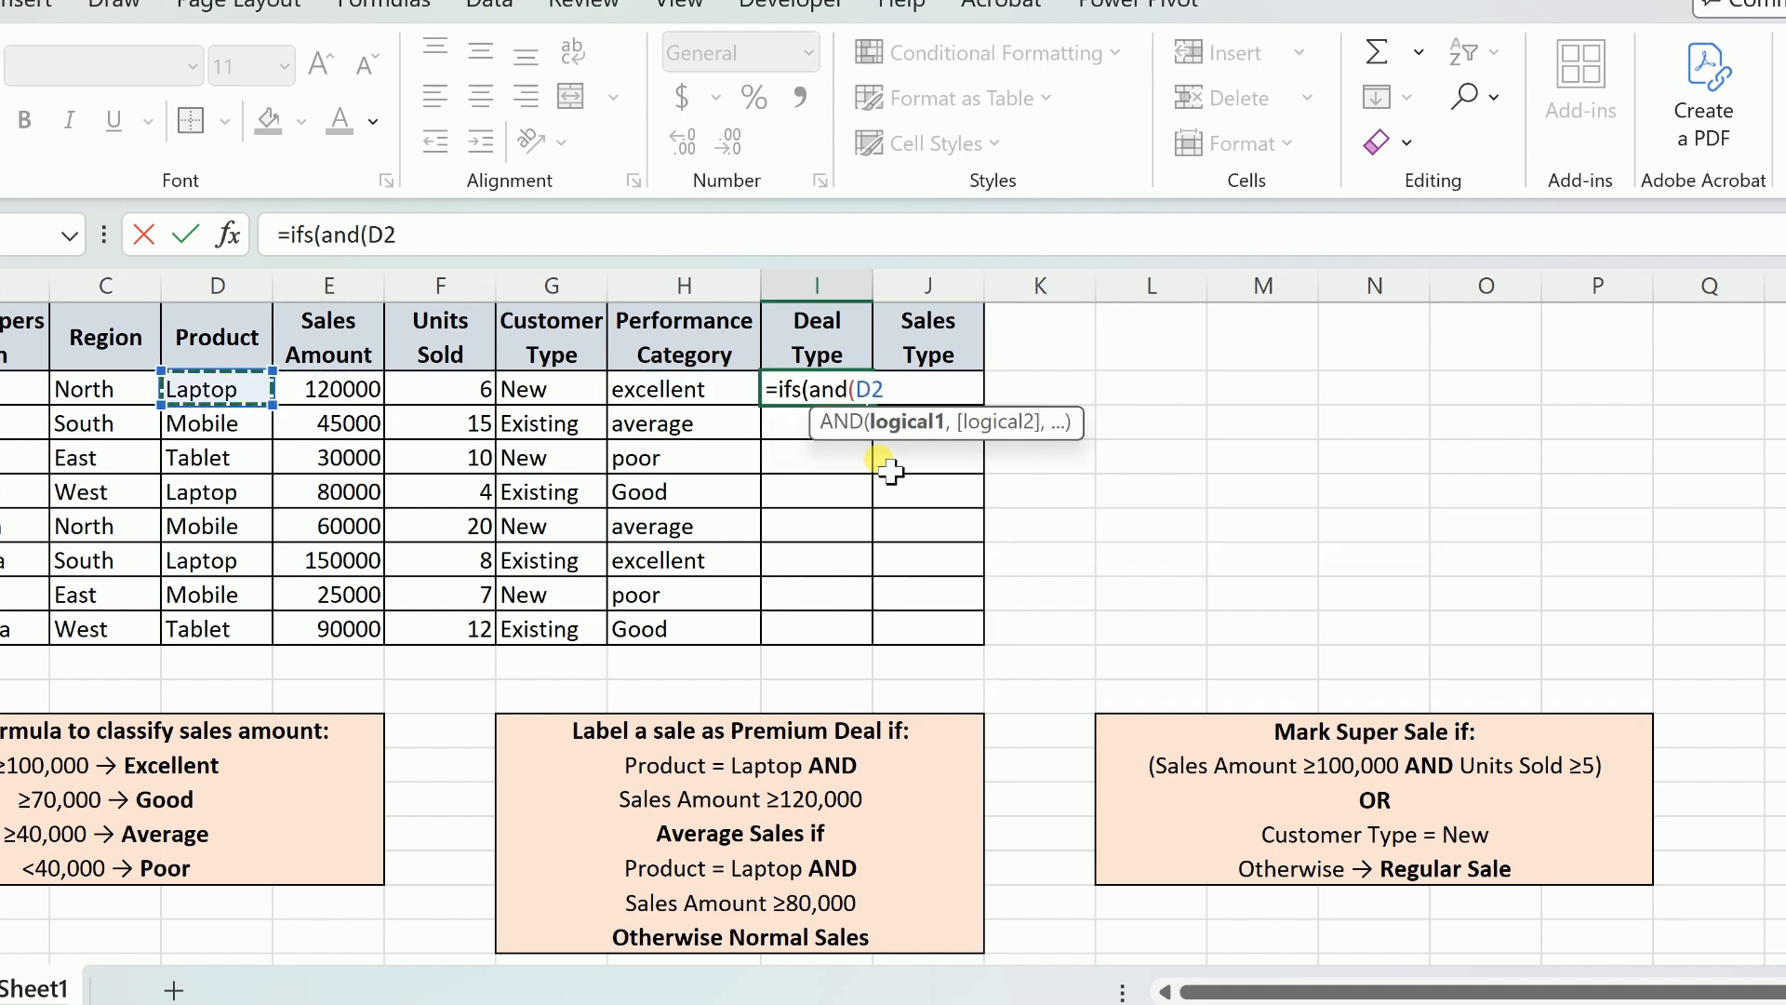
{"action": "type", "text": "=\"laptop\","}
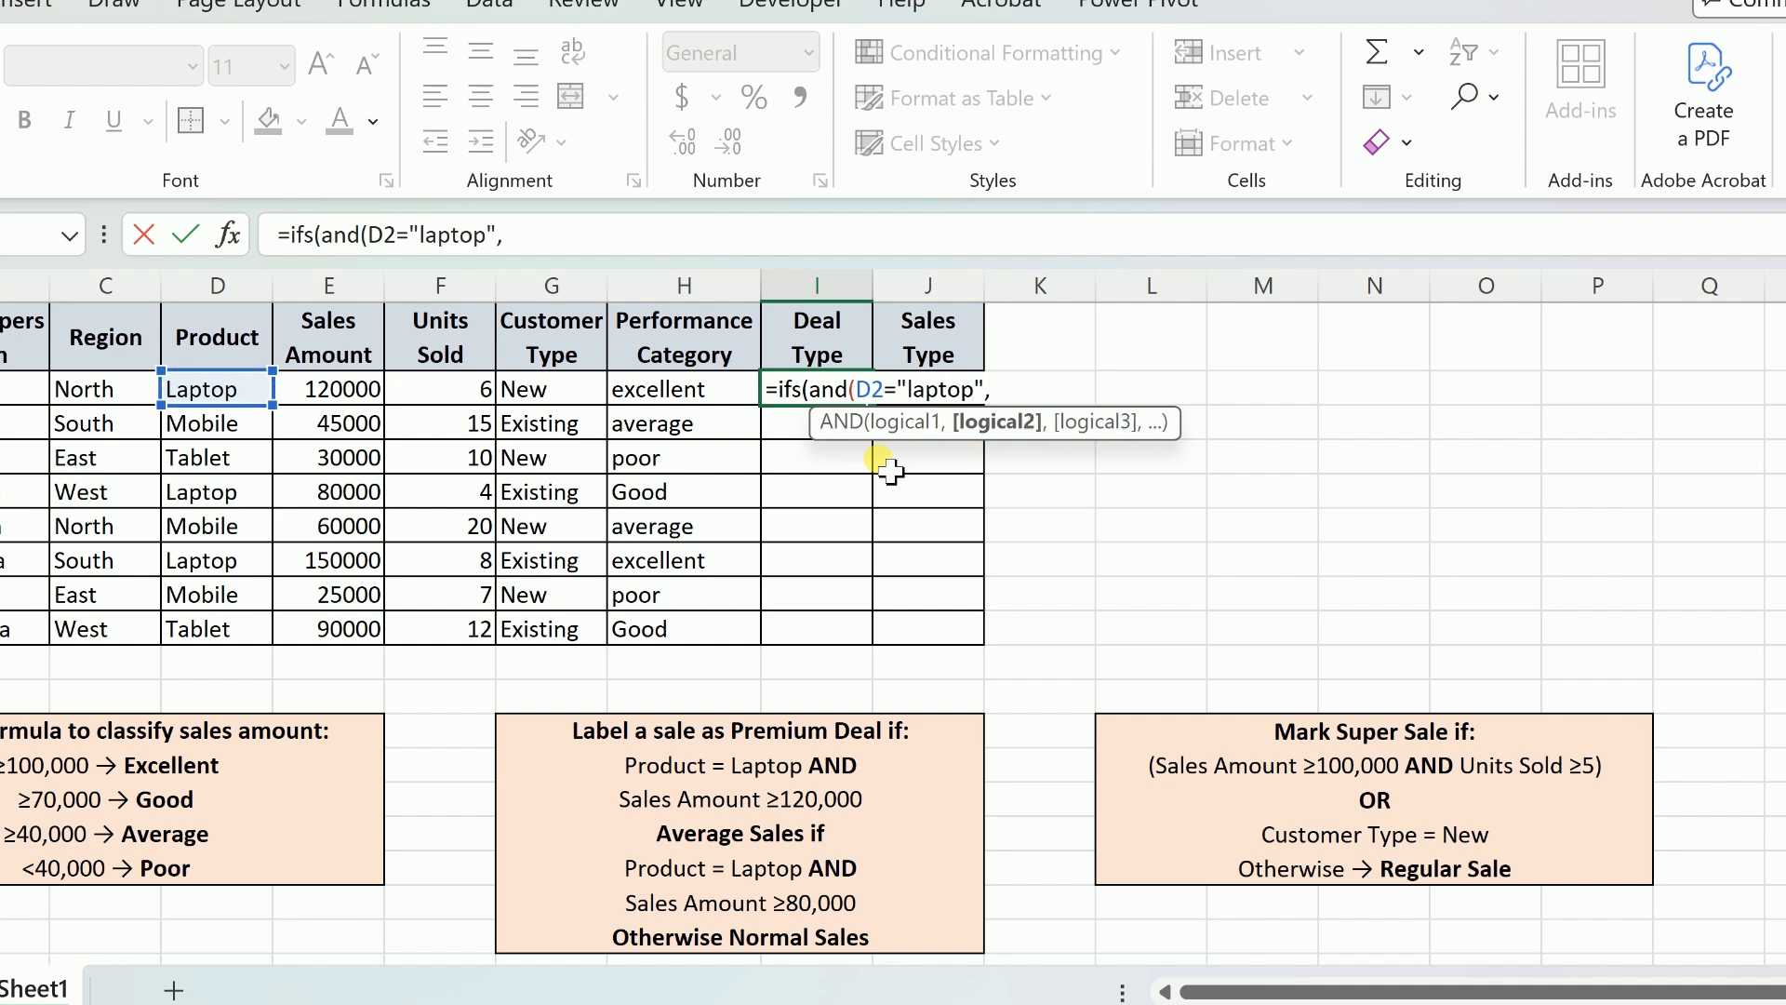
- Add E2>=120000 as the AND test's second condition and return "premium" when both conditions are met
{"action": "left_click", "coordinate": [372, 390]}
{"action": "type", "text": ">="}
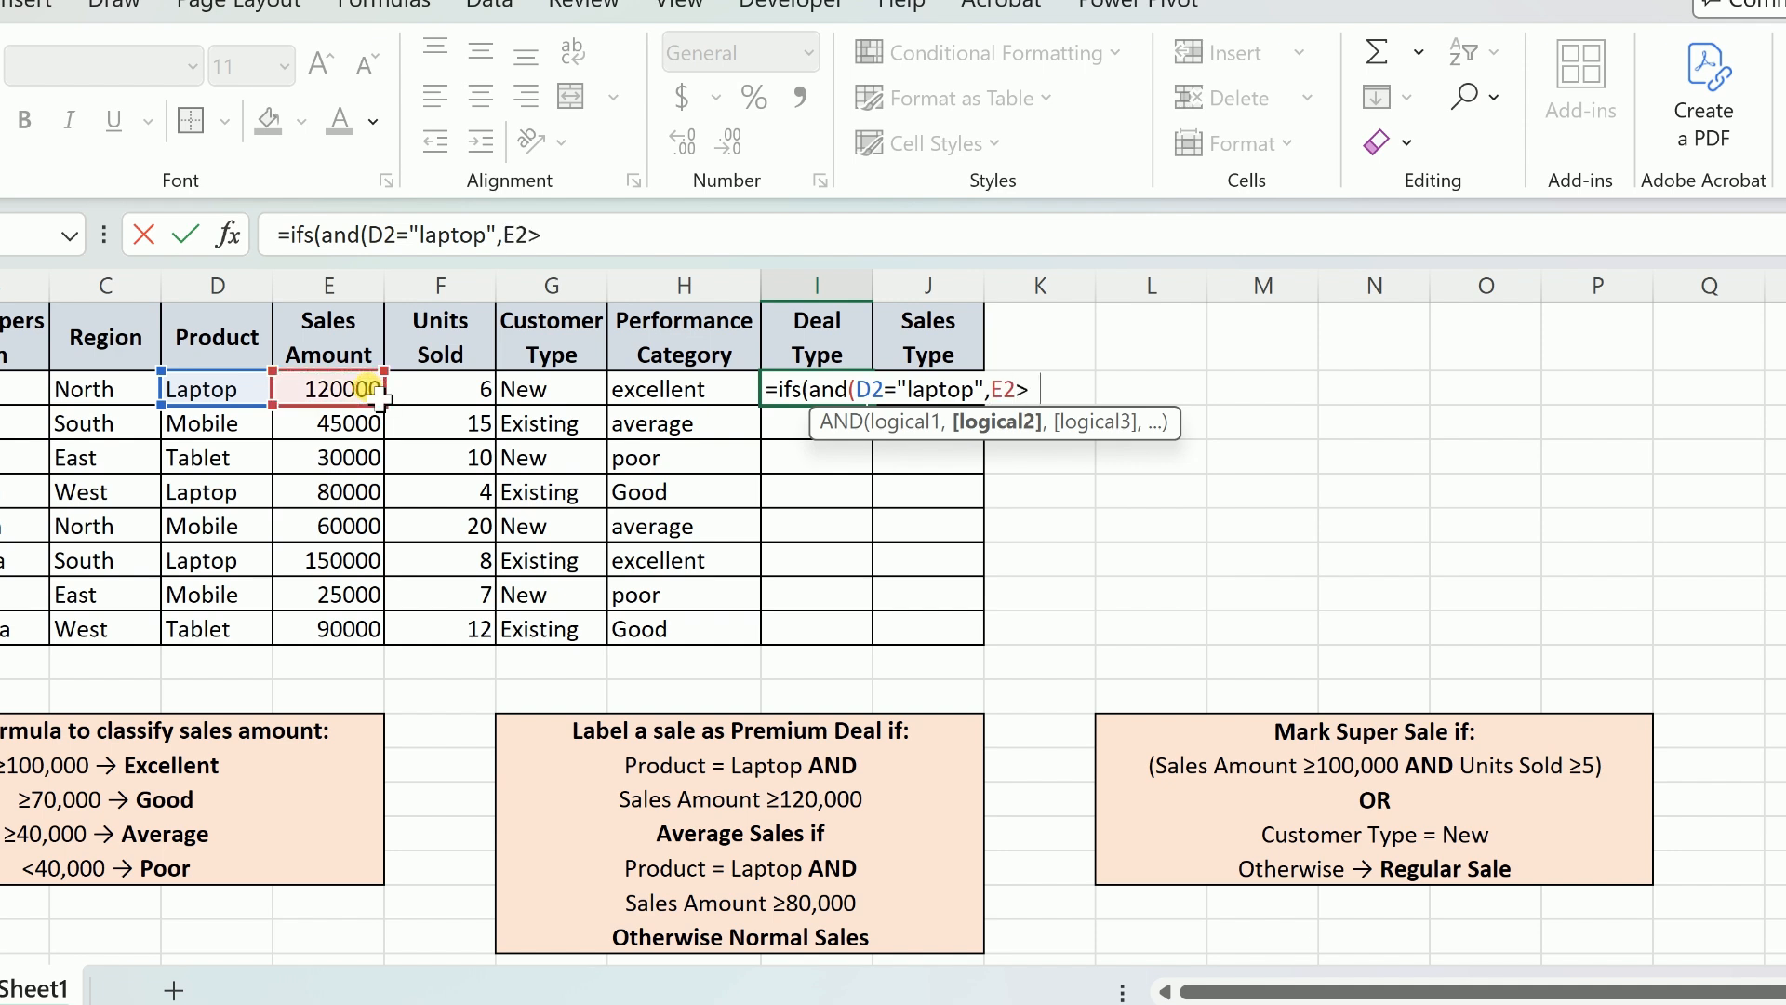
{"action": "type", "text": "120000"}
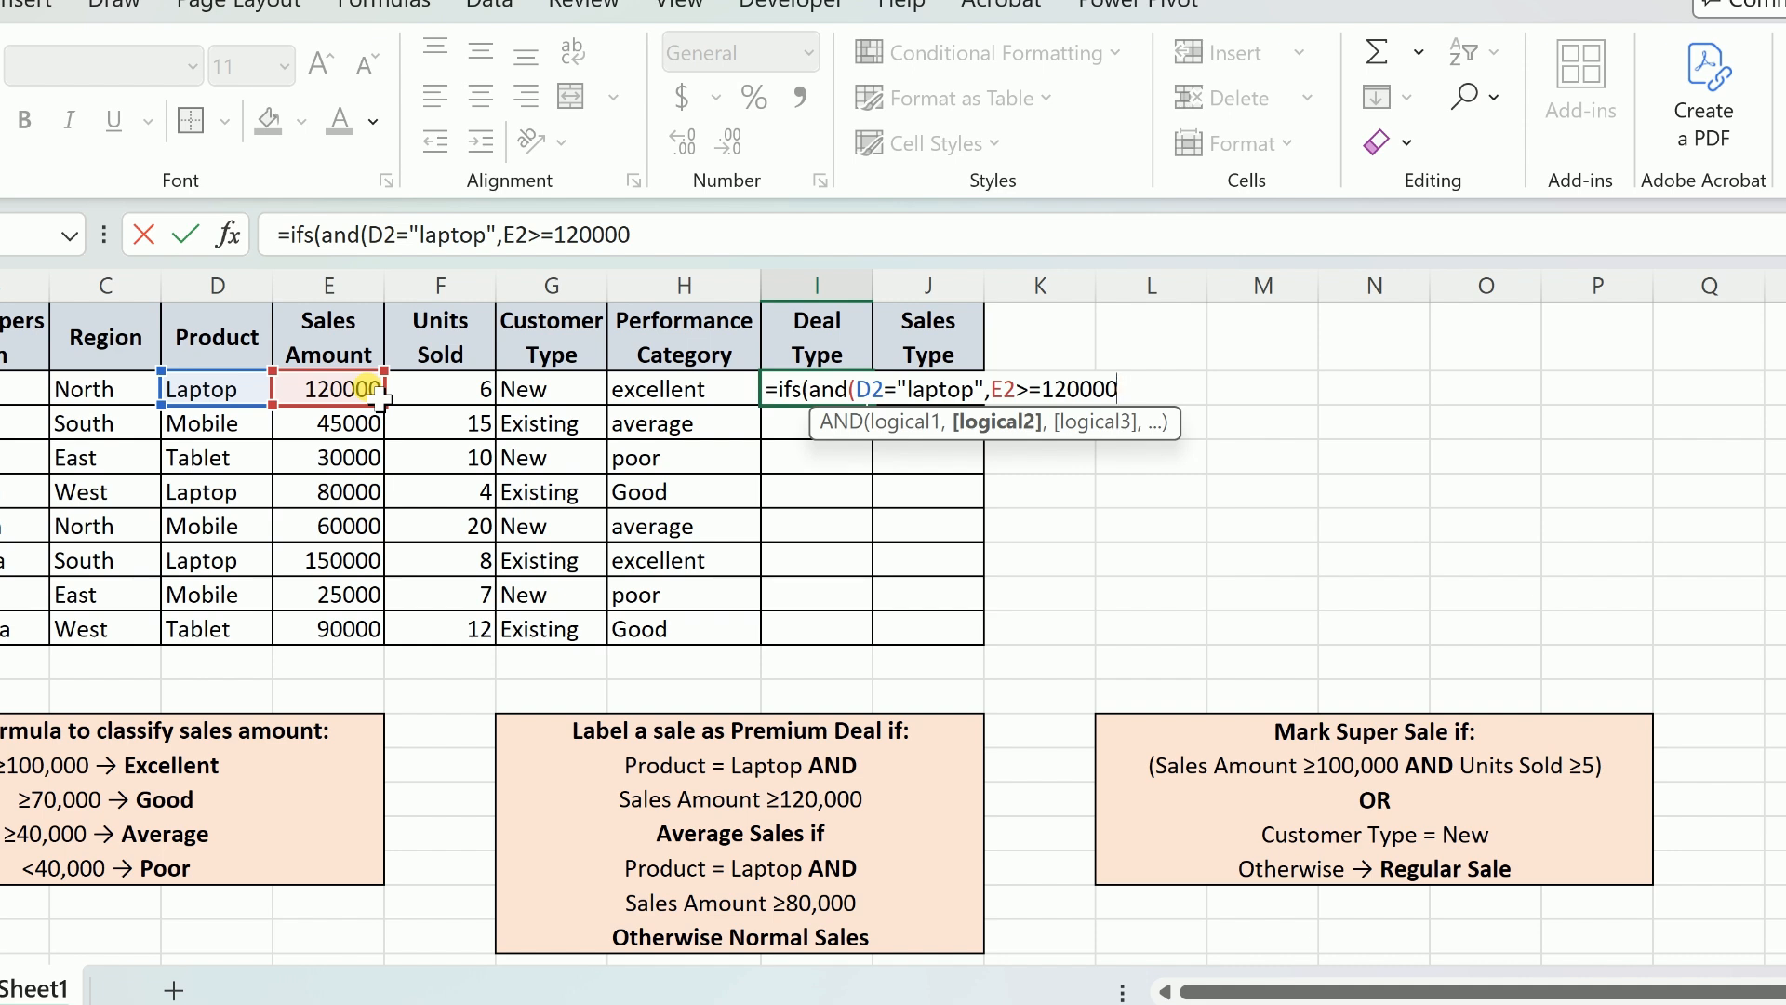
{"action": "type", "text": ")"}
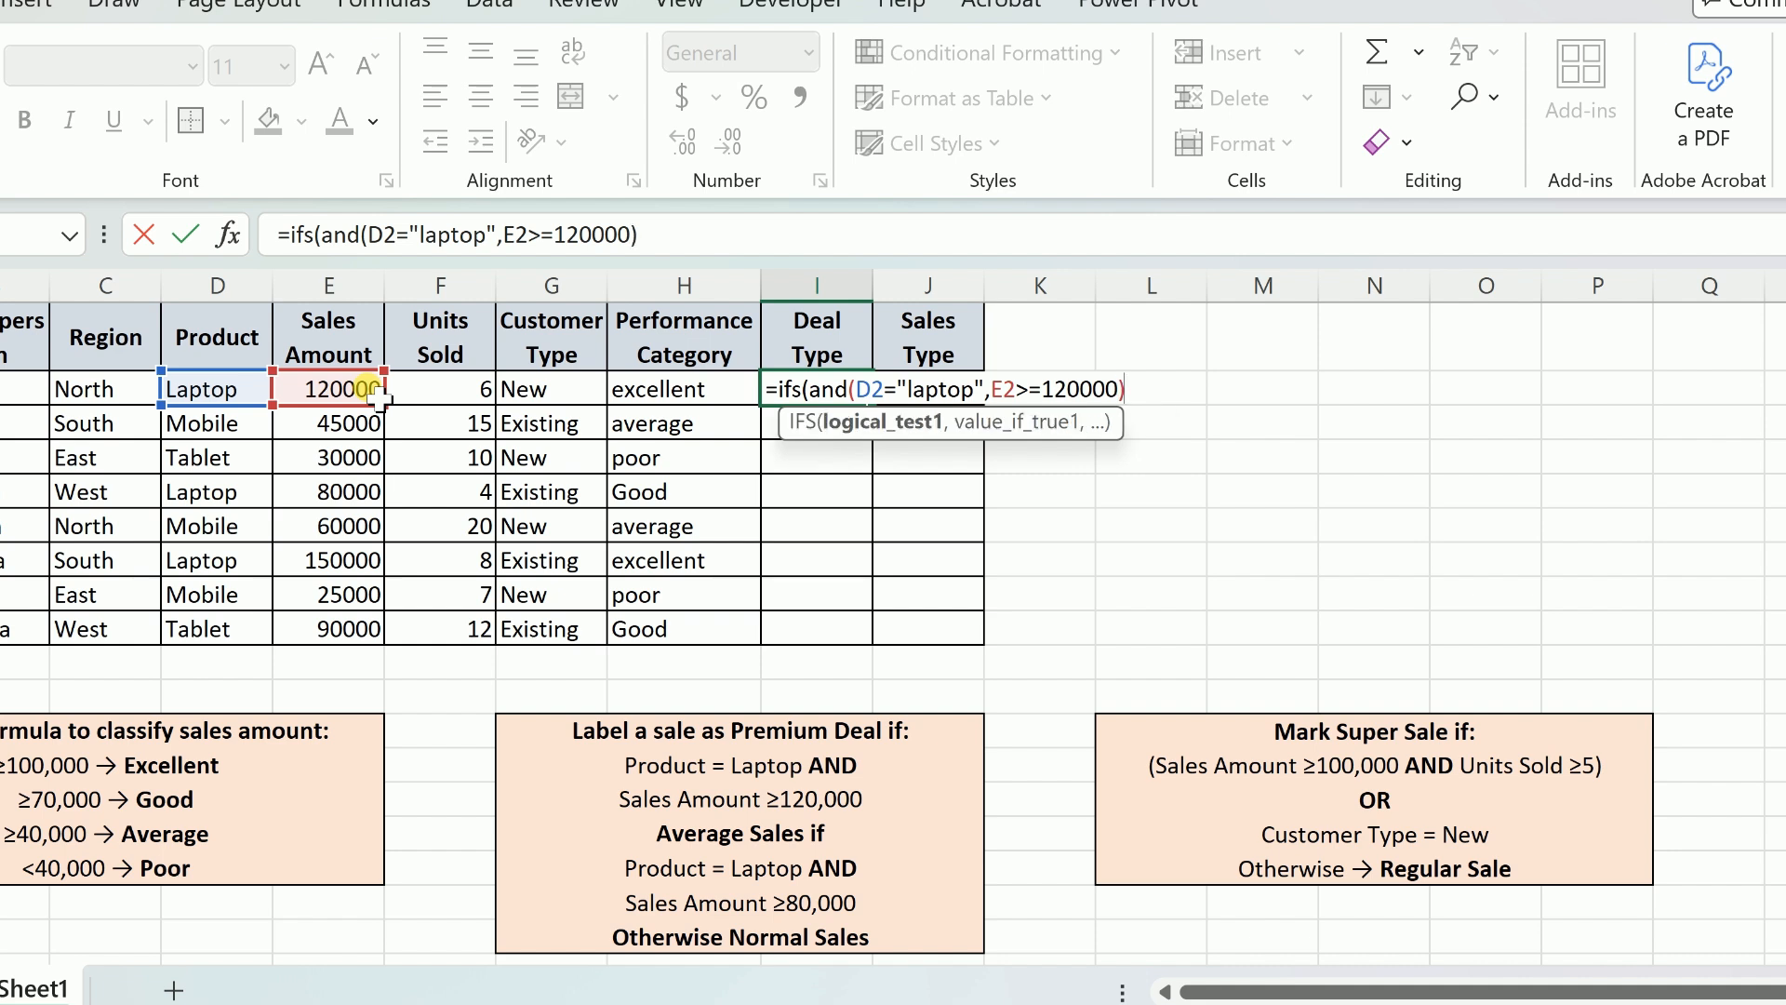
{"action": "type", "text": ","}
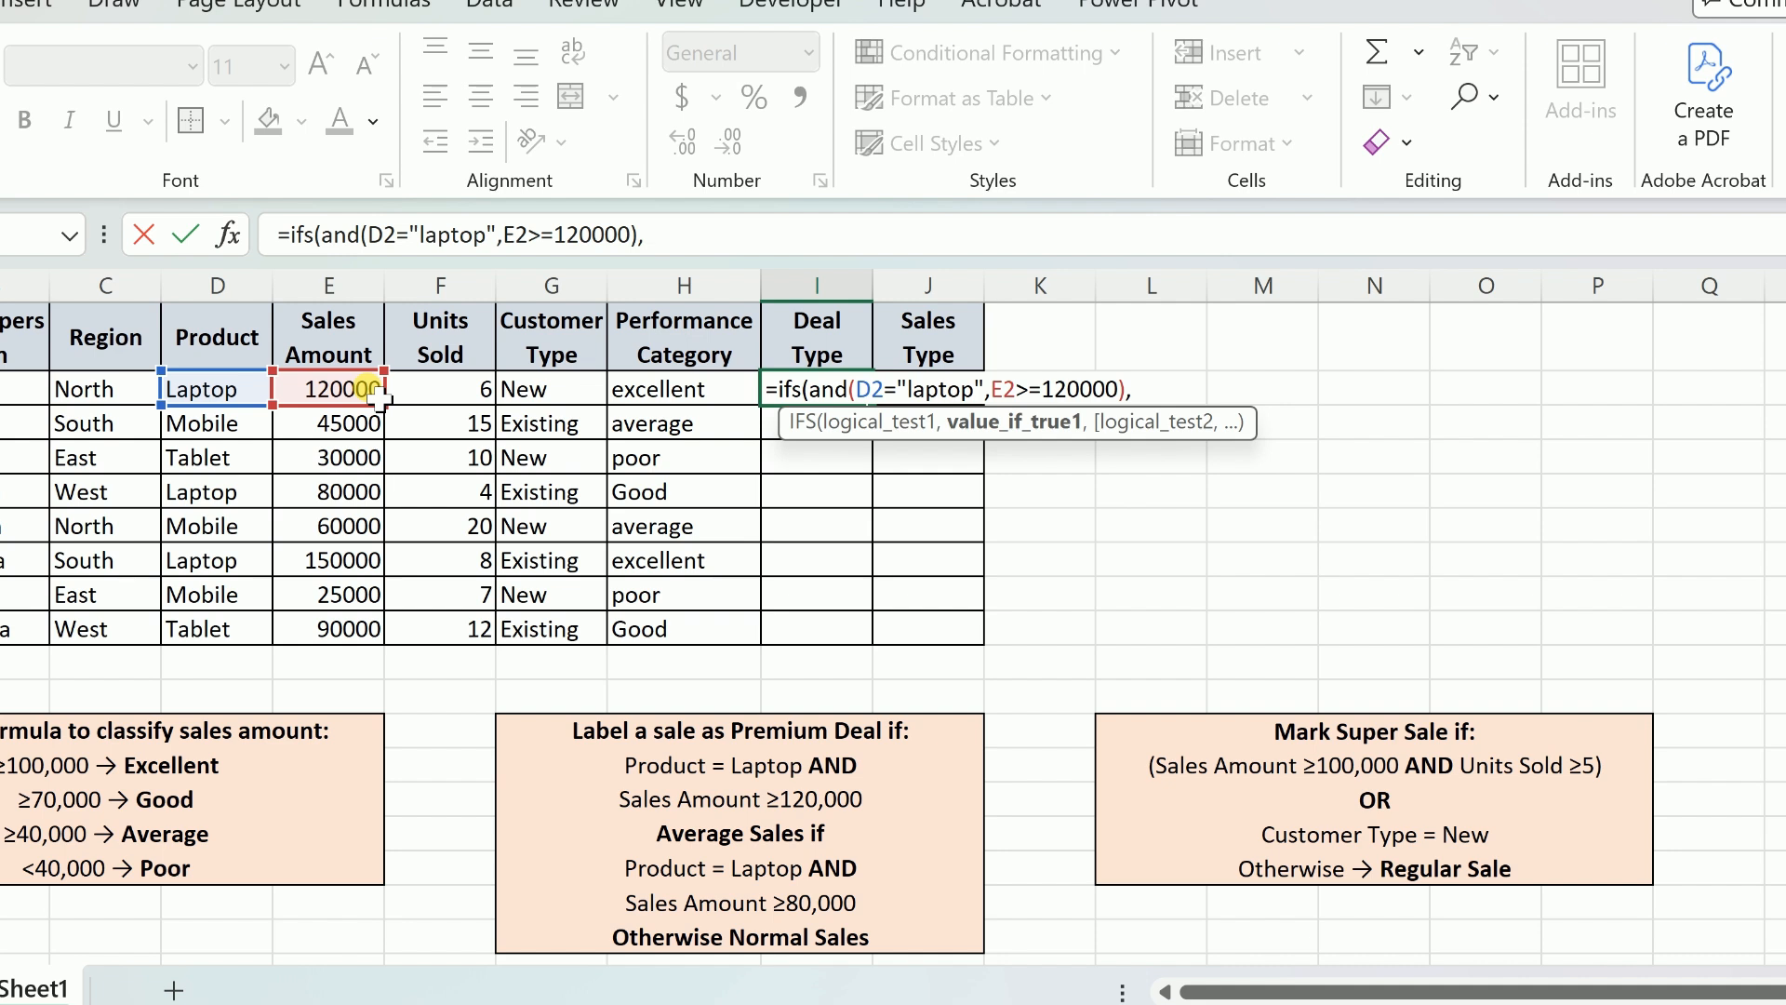
{"action": "type", "text": "\"premium"}
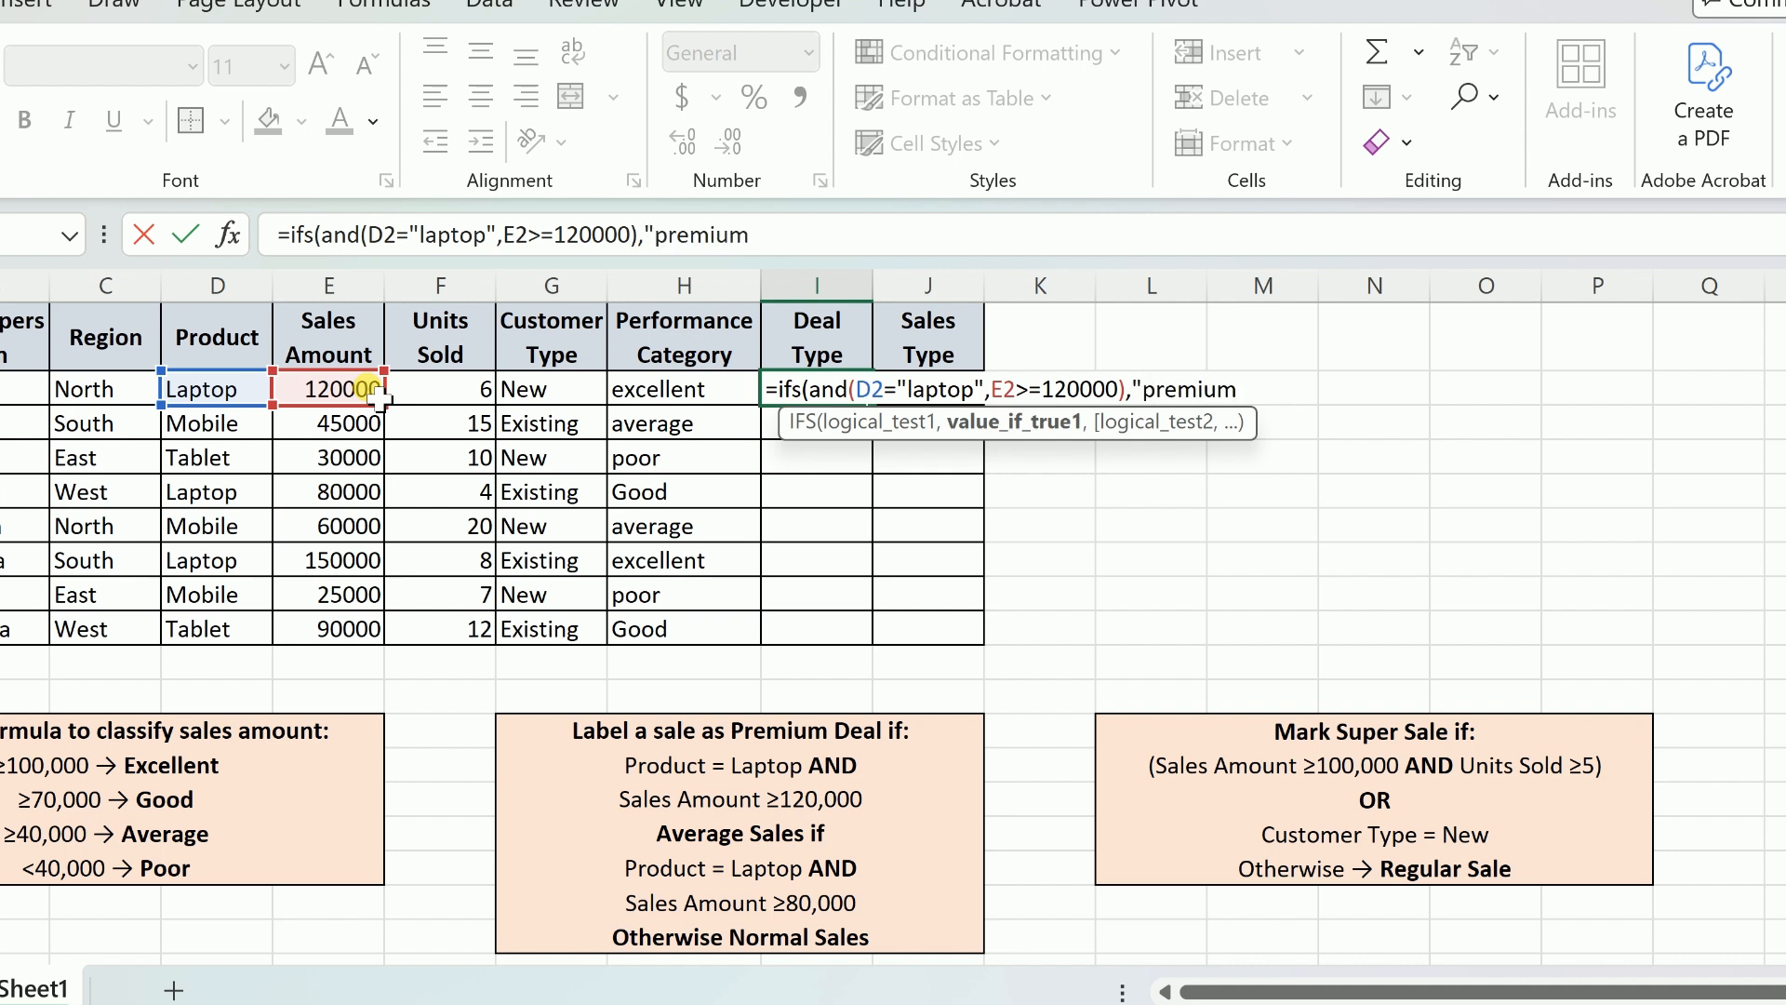
{"action": "type", "text": "\","}
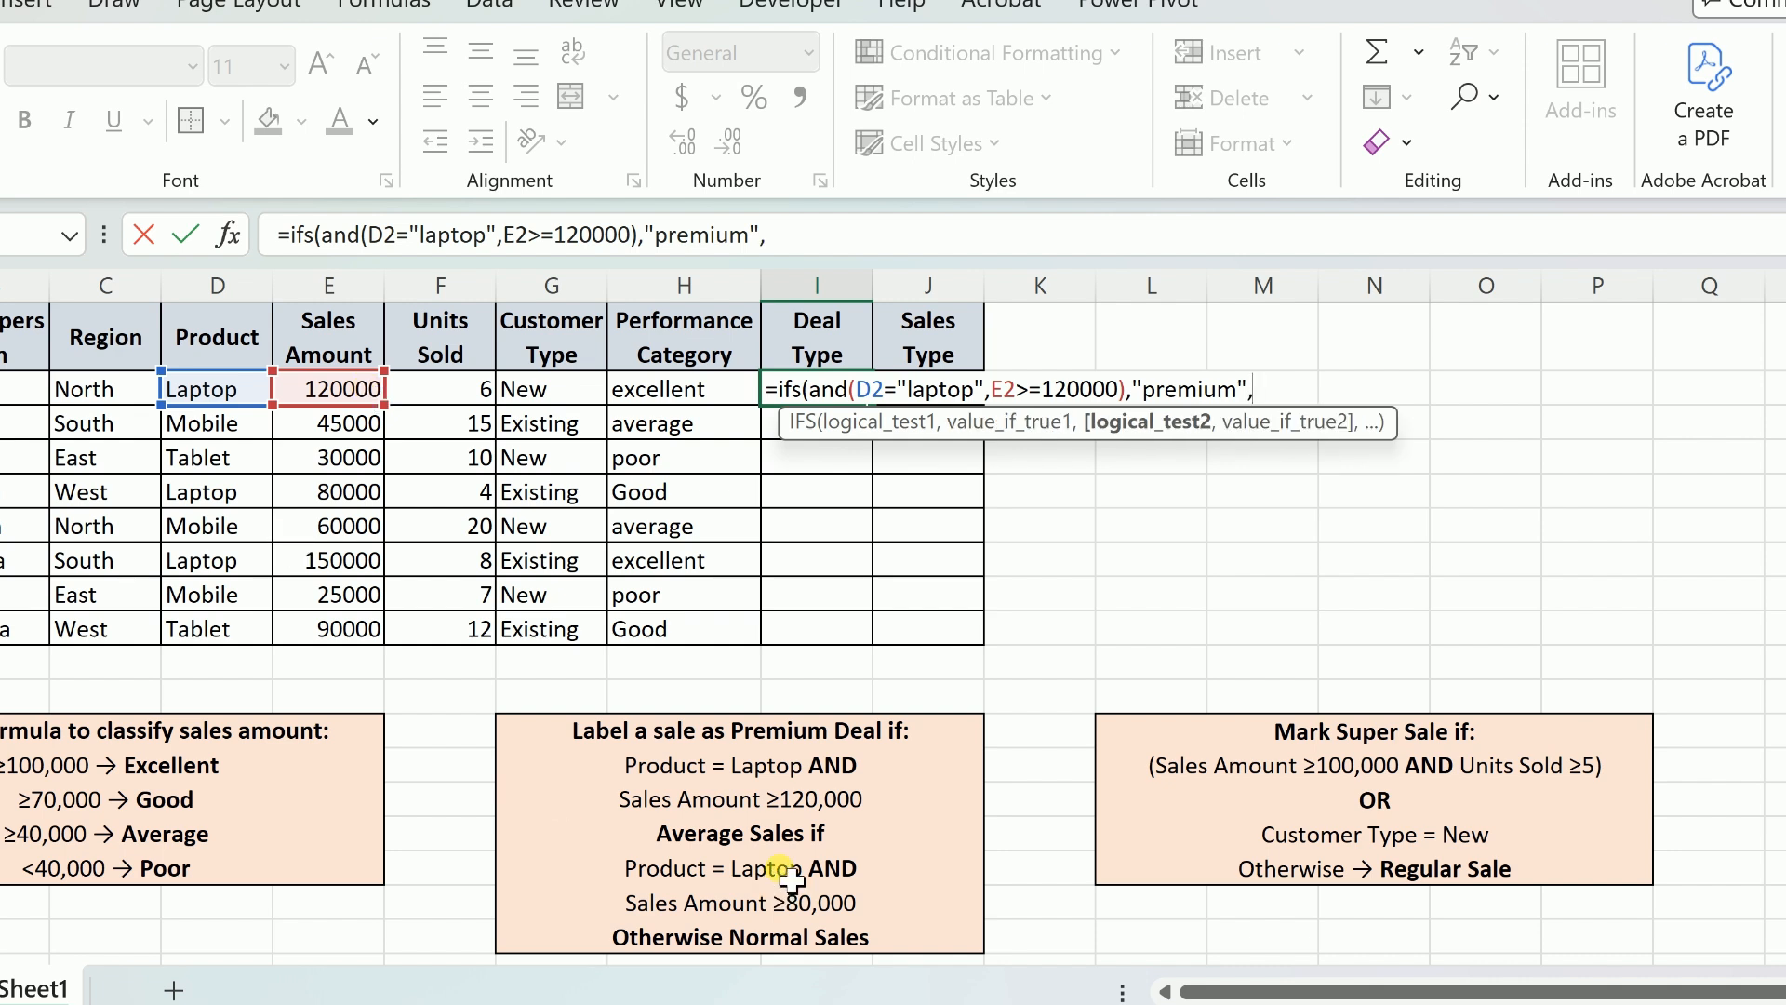
- Add a second AND test to the I2 formula that returns "Average" when D2="laptop" and E2>80000
{"action": "type", "text": "and"}
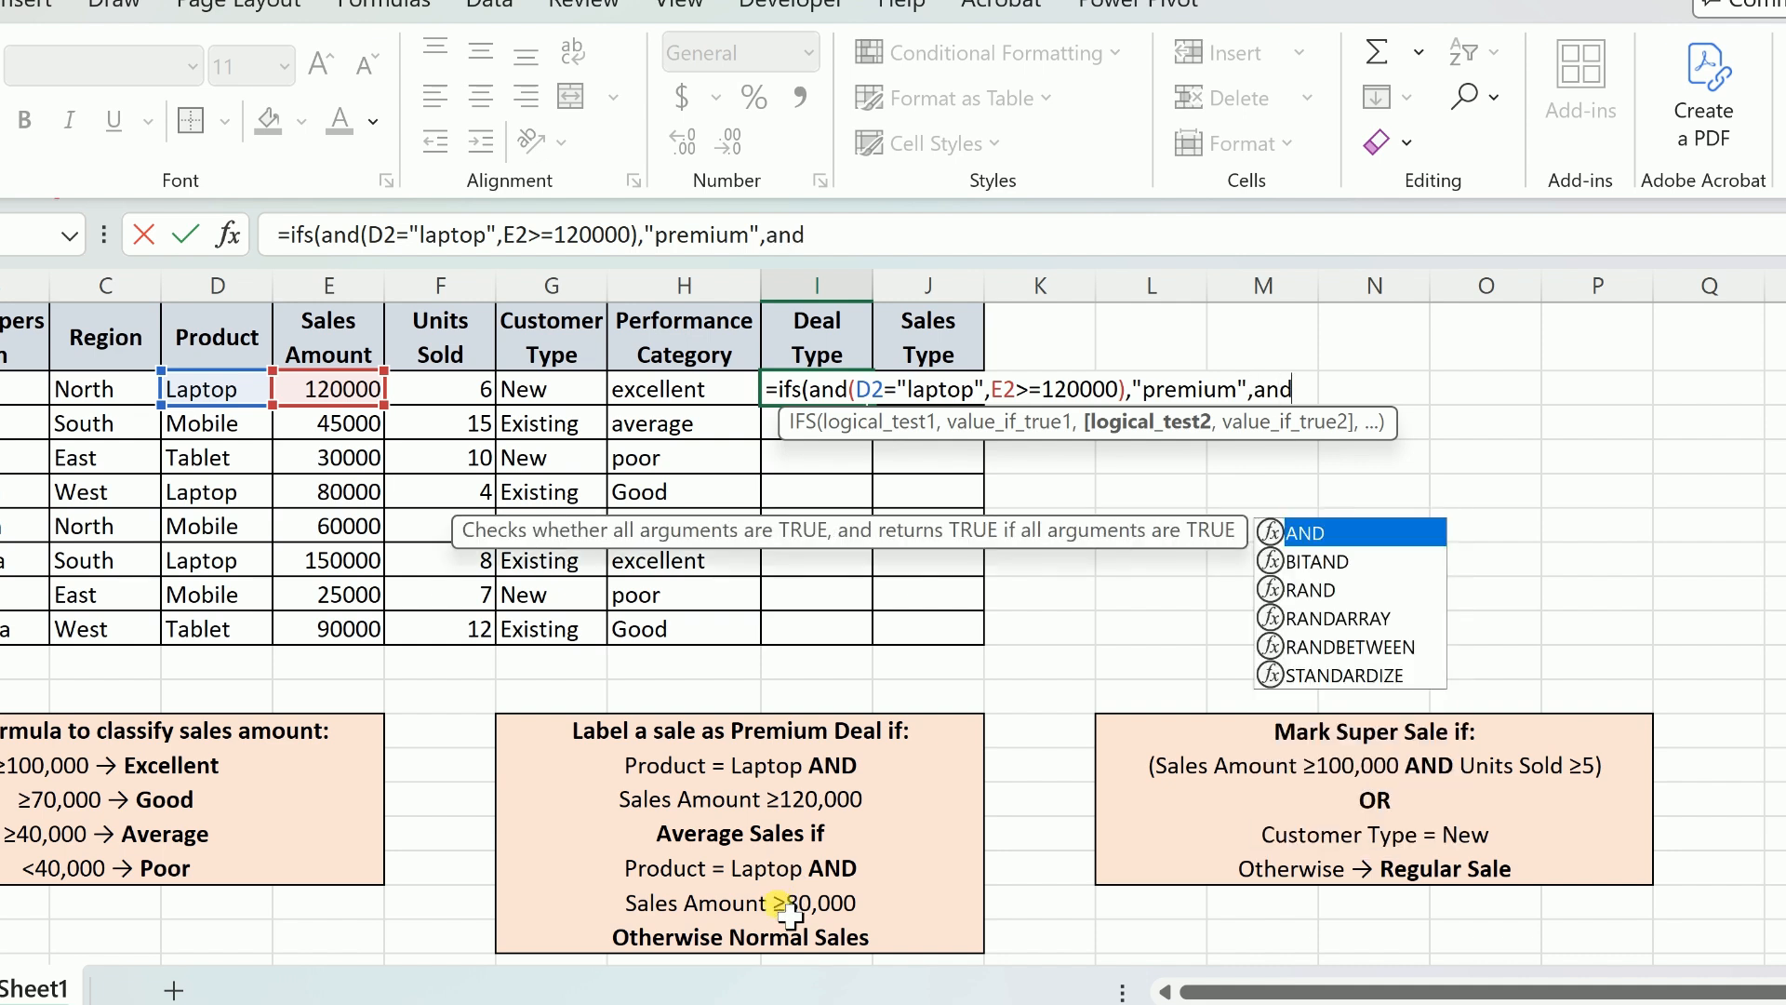
{"action": "type", "text": "("}
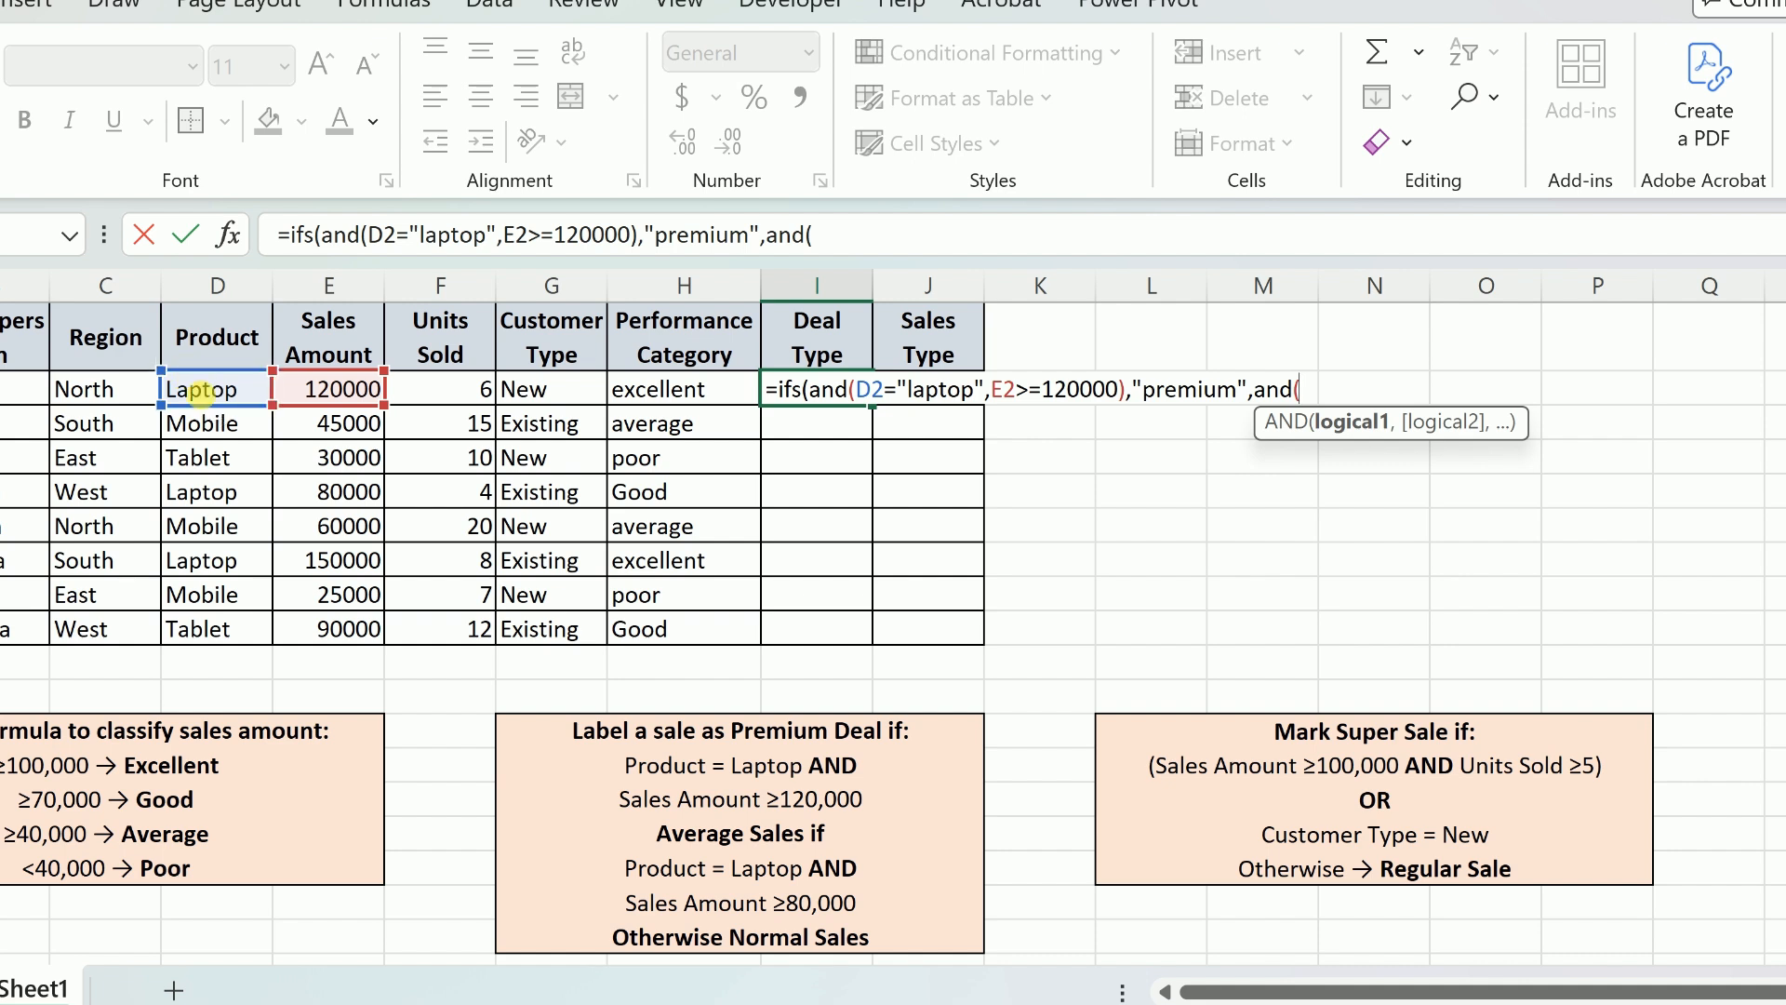
{"action": "left_click", "coordinate": [207, 395]}
{"action": "type", "text": "="}
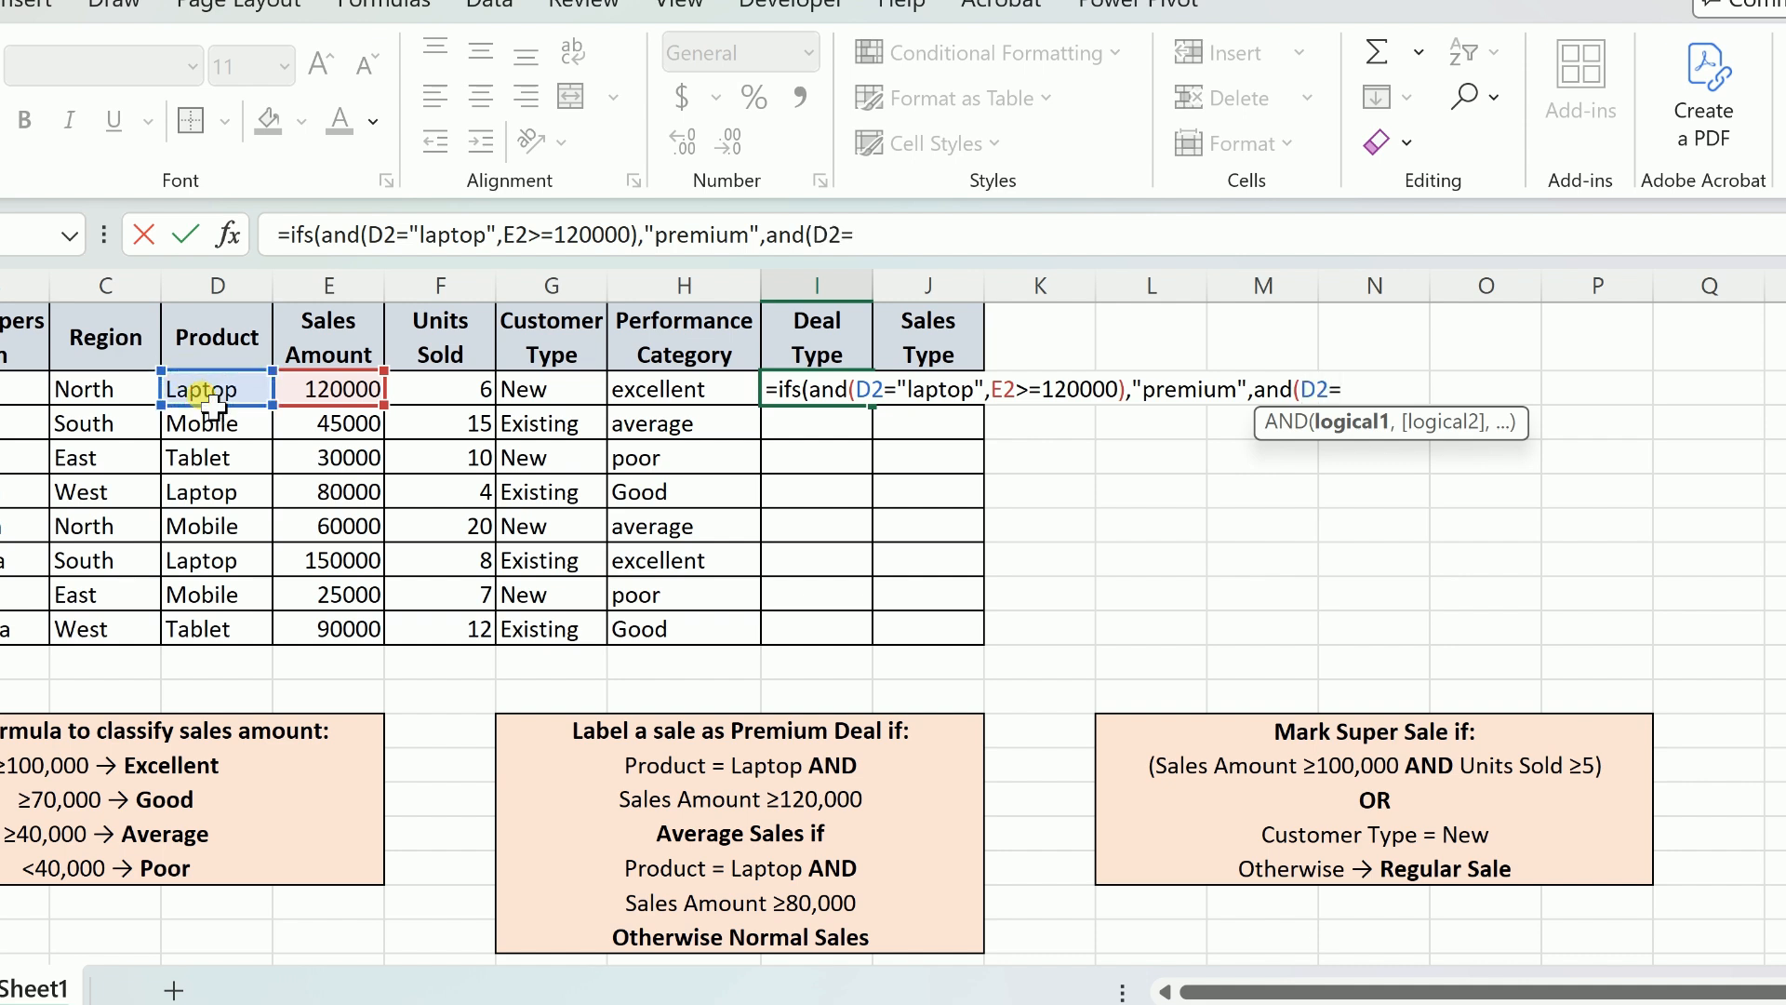
{"action": "type", "text": "\"laptop\","}
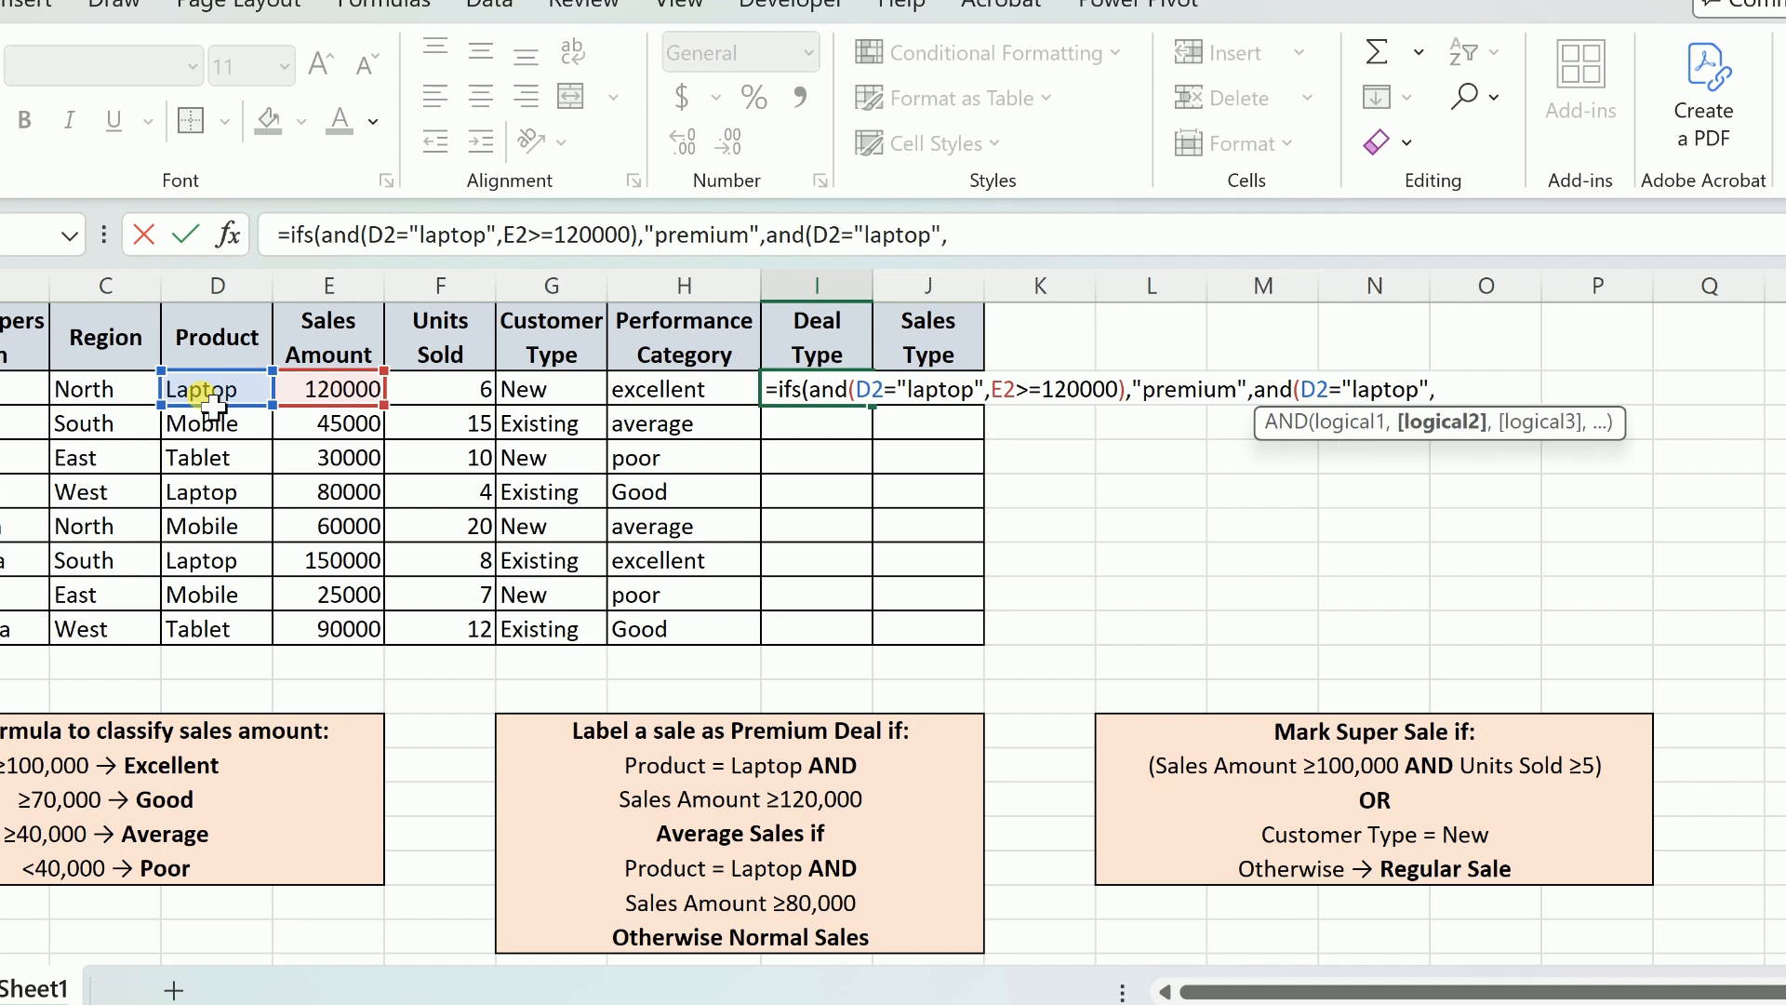
{"action": "left_click", "coordinate": [318, 394]}
{"action": "type", "text": ">"}
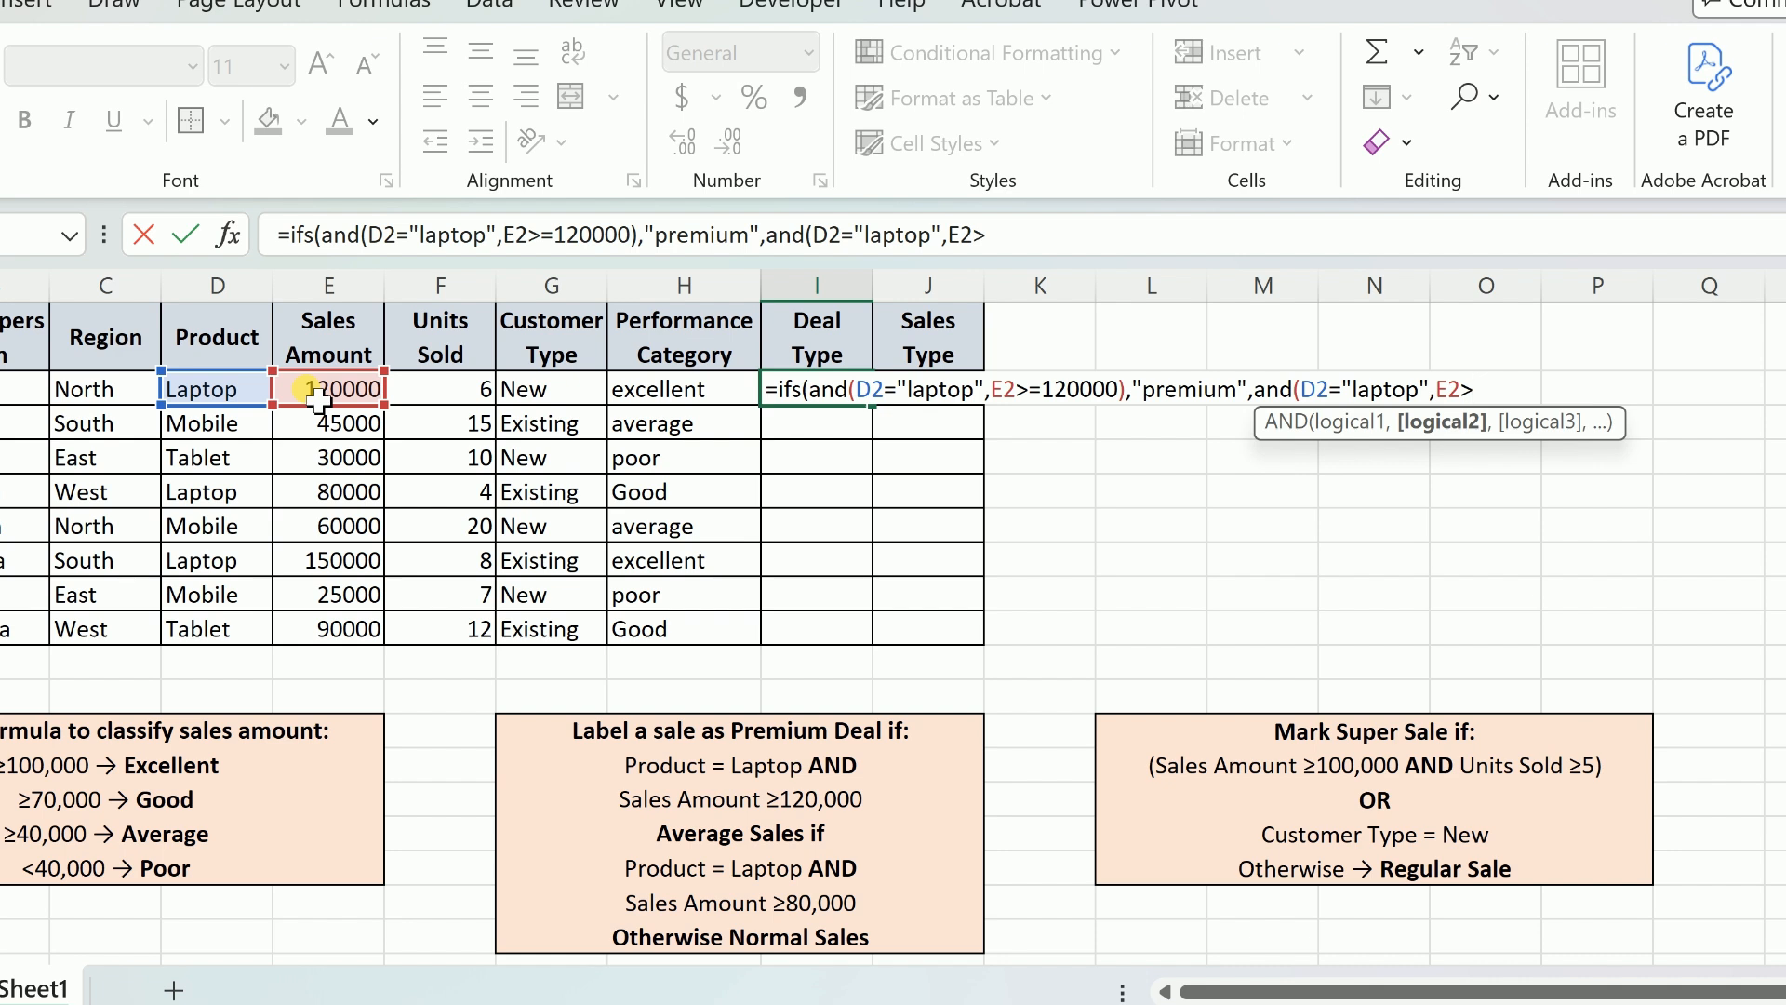
{"action": "type", "text": "80000"}
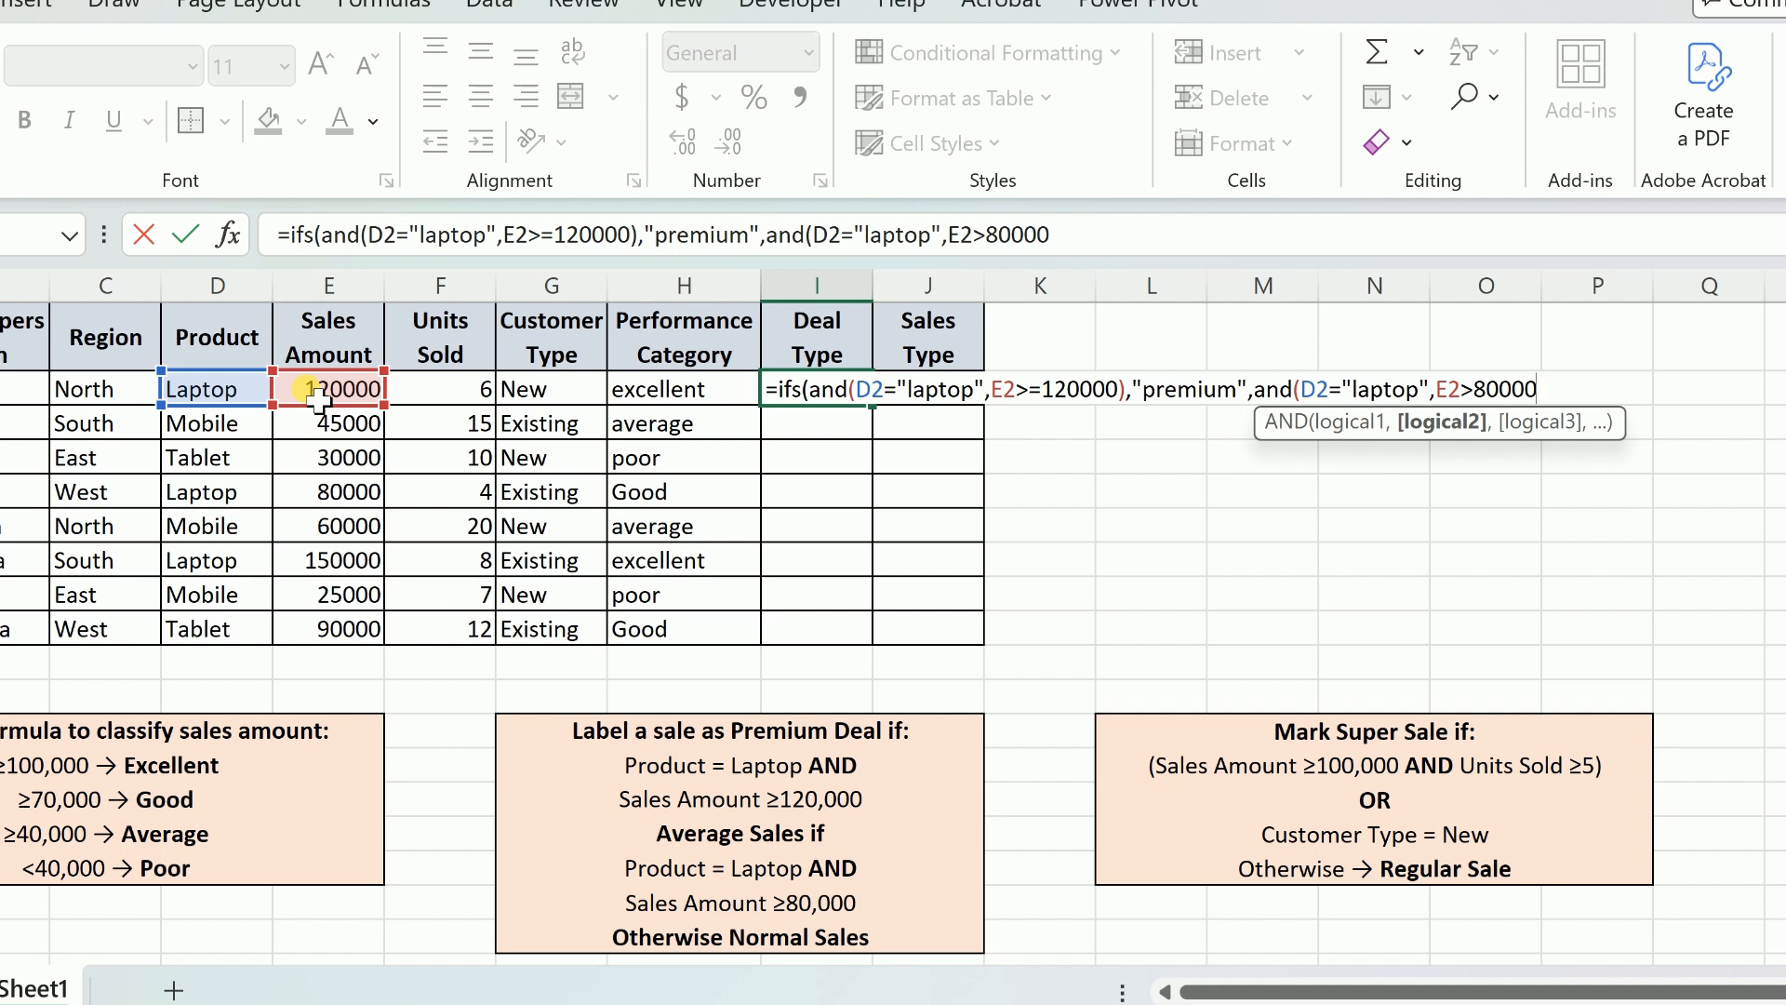
{"action": "type", "text": "),"}
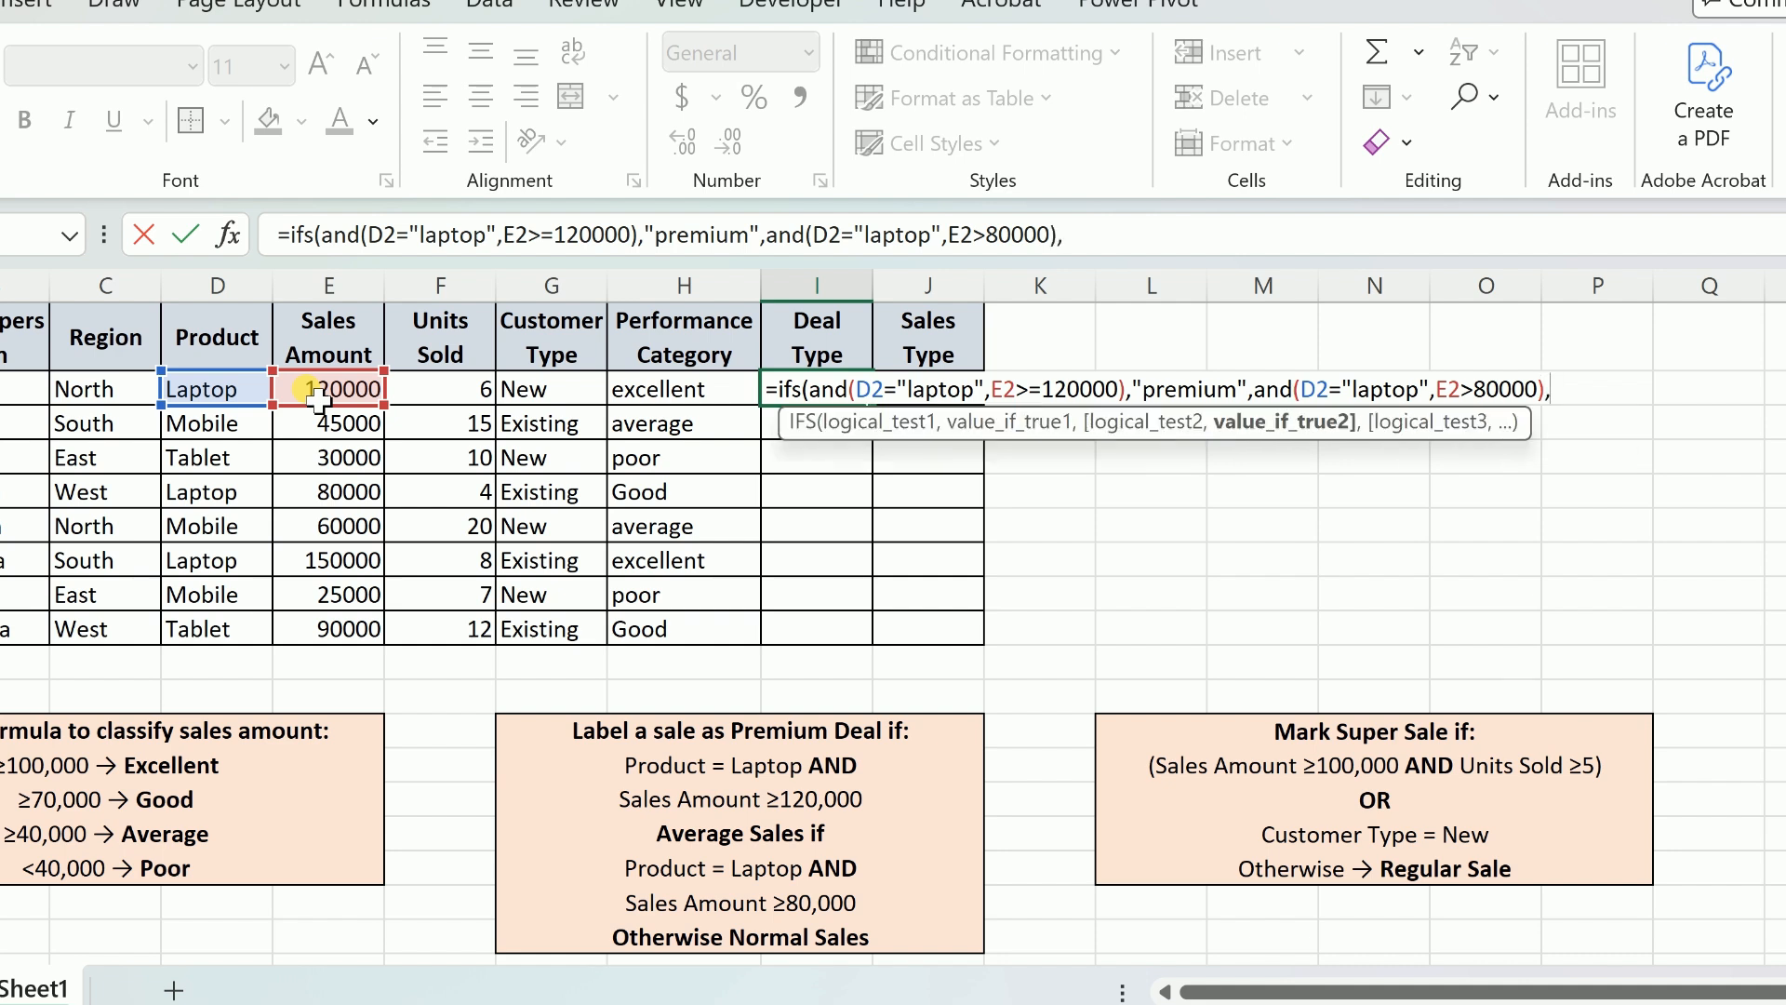
{"action": "type", "text": "\"Average"}
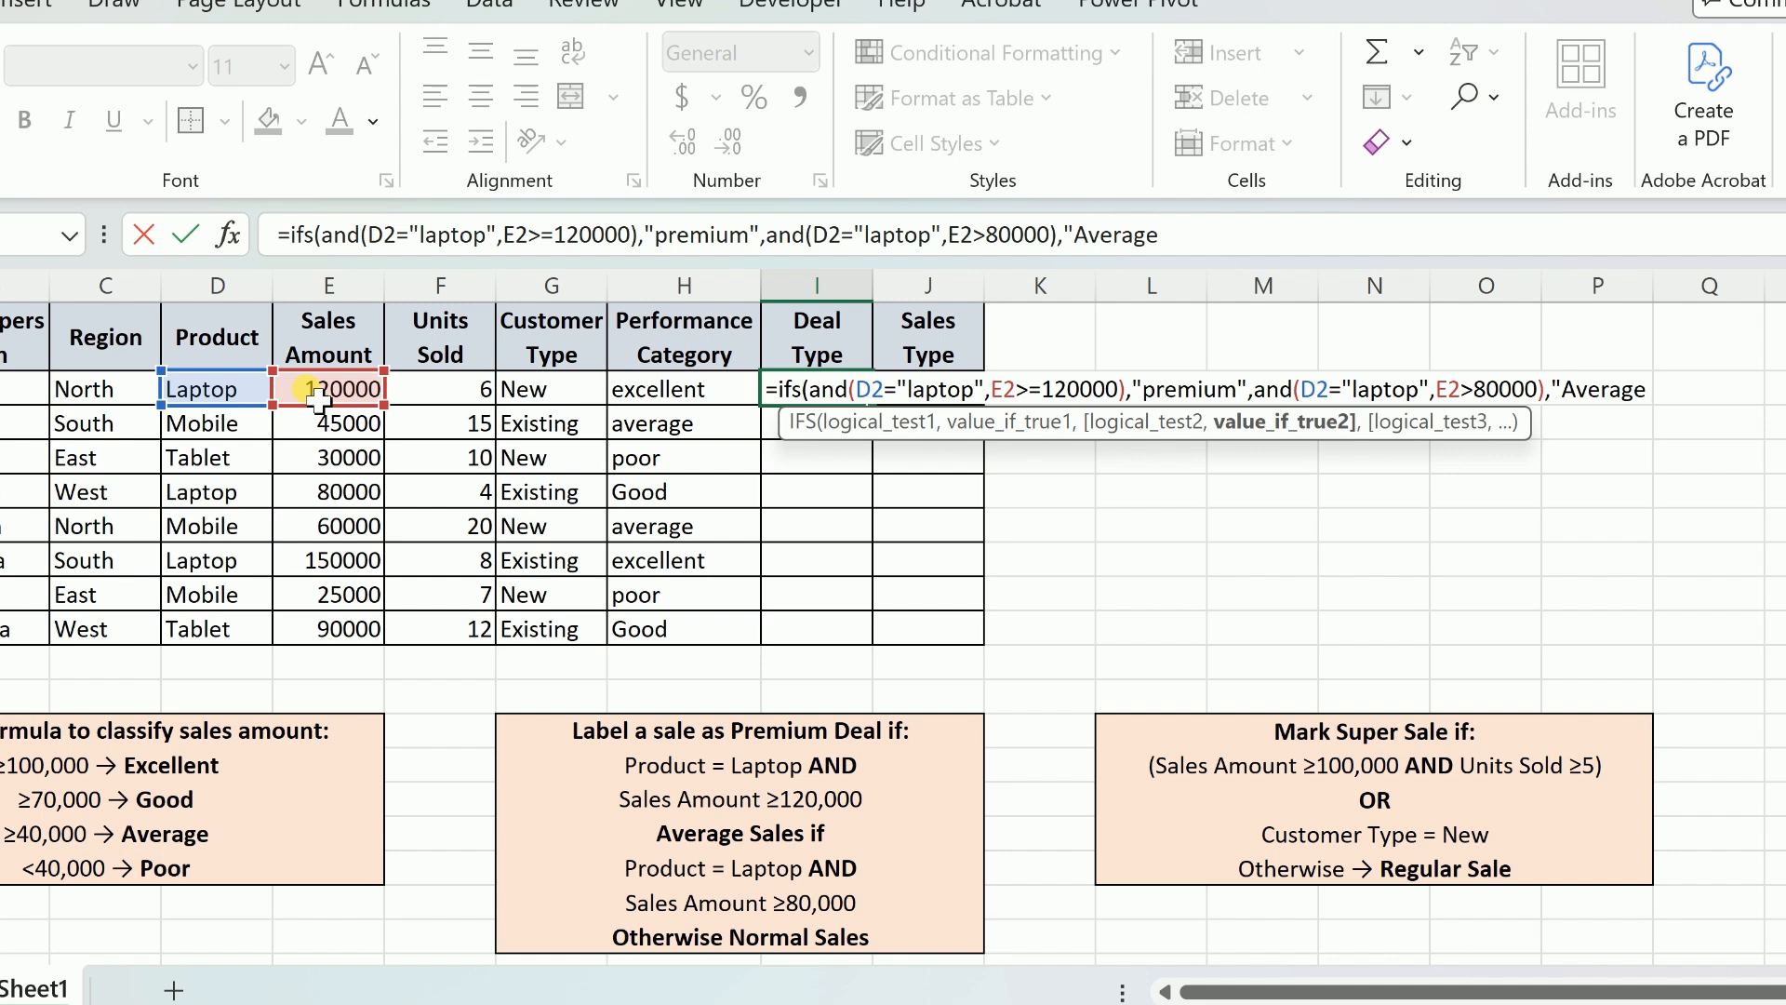
{"action": "type", "text": "\","}
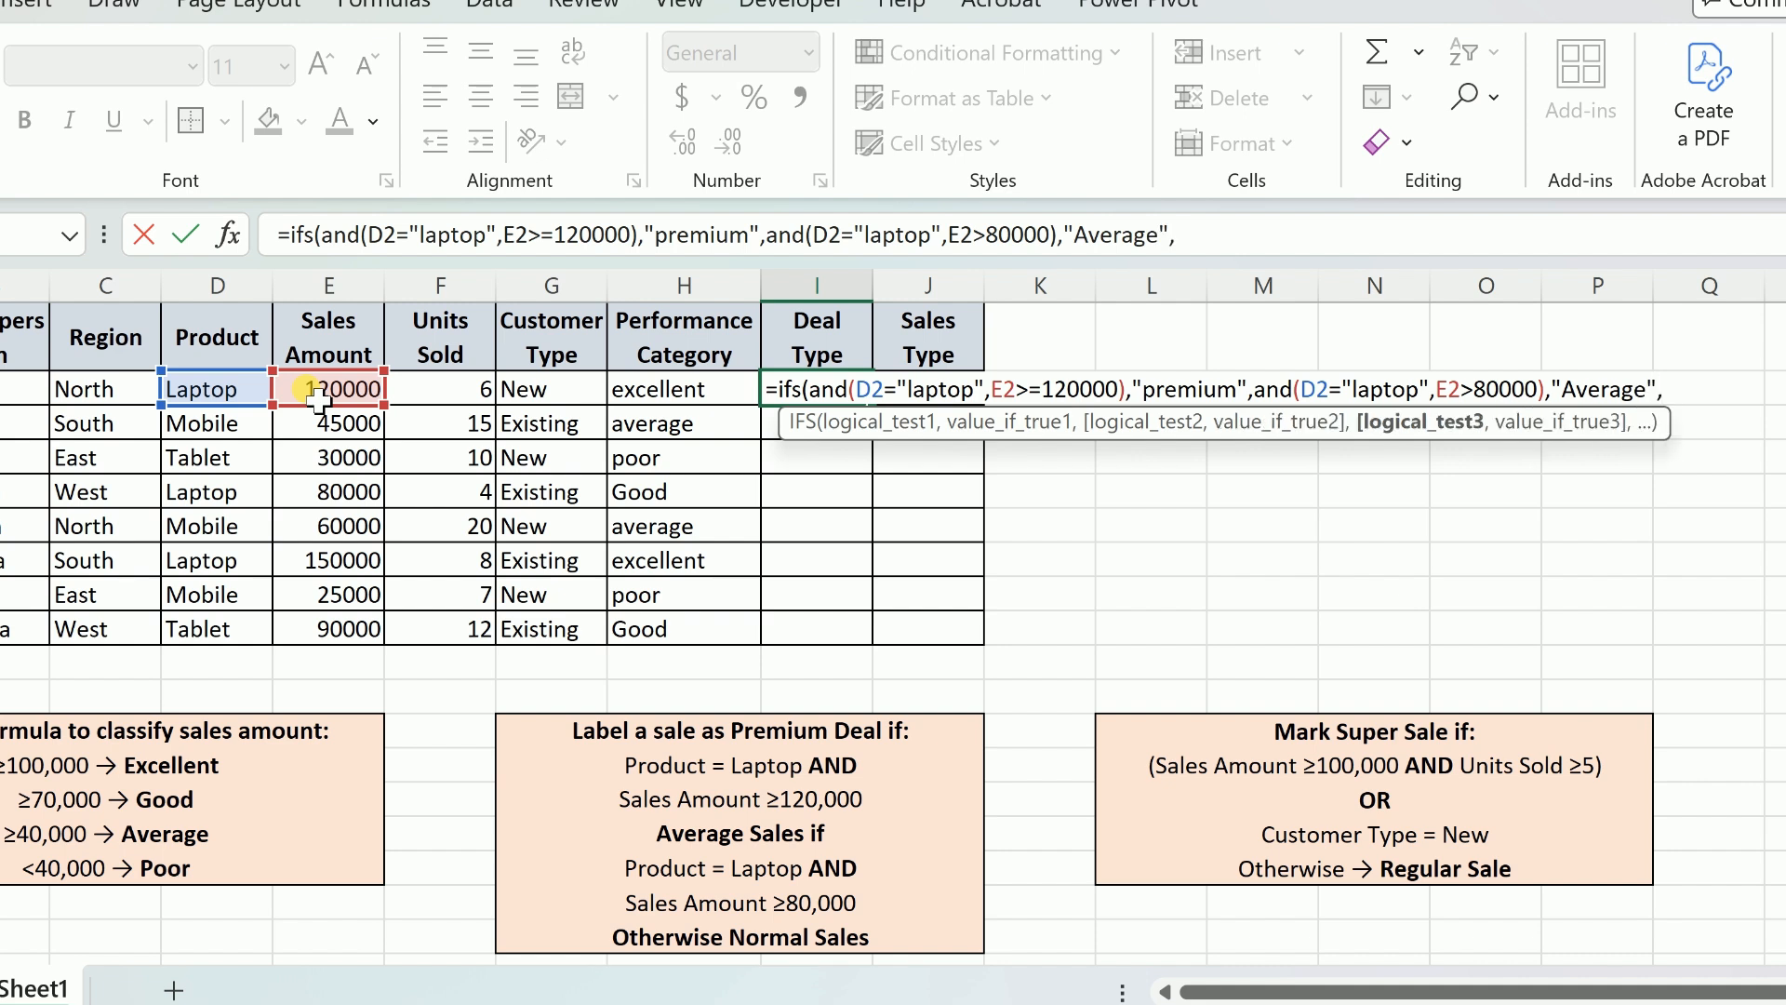
- Finish the I2 formula with a "true" fallback that returns "Normal" and fill it down the Deal Type column to I9
{"action": "type", "text": "\"true\","}
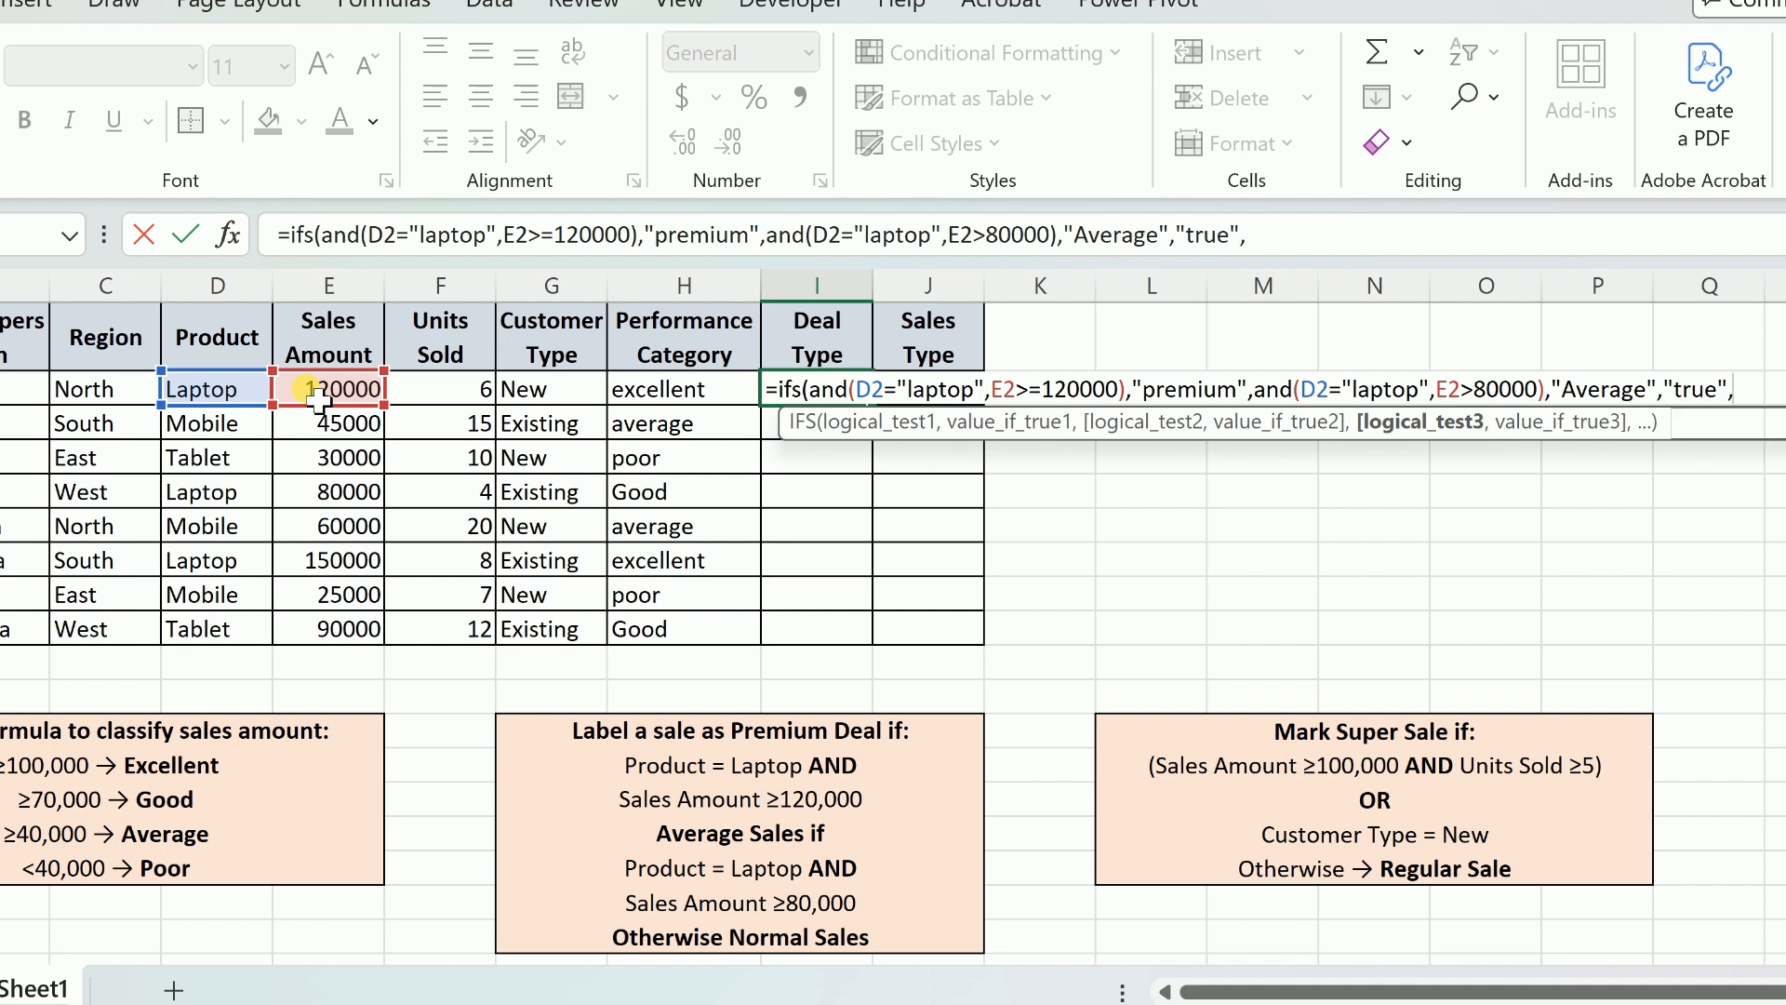
{"action": "type", "text": "No"}
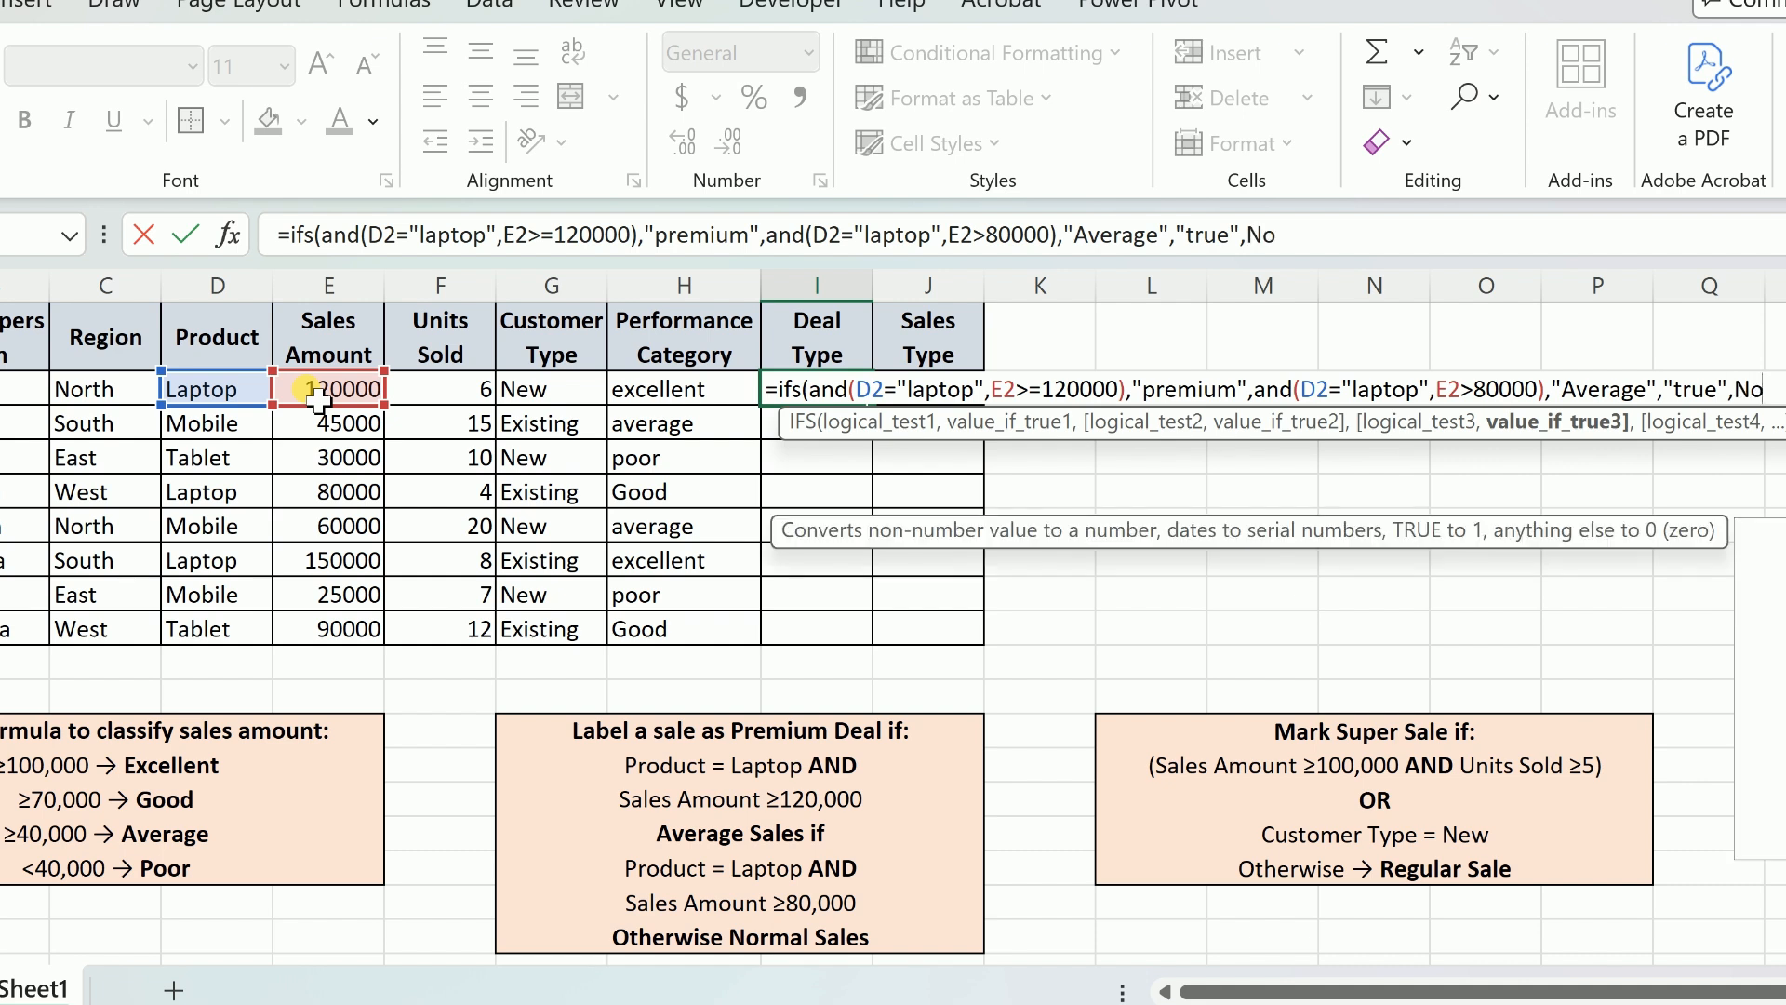
{"action": "type", "text": "rmal\""}
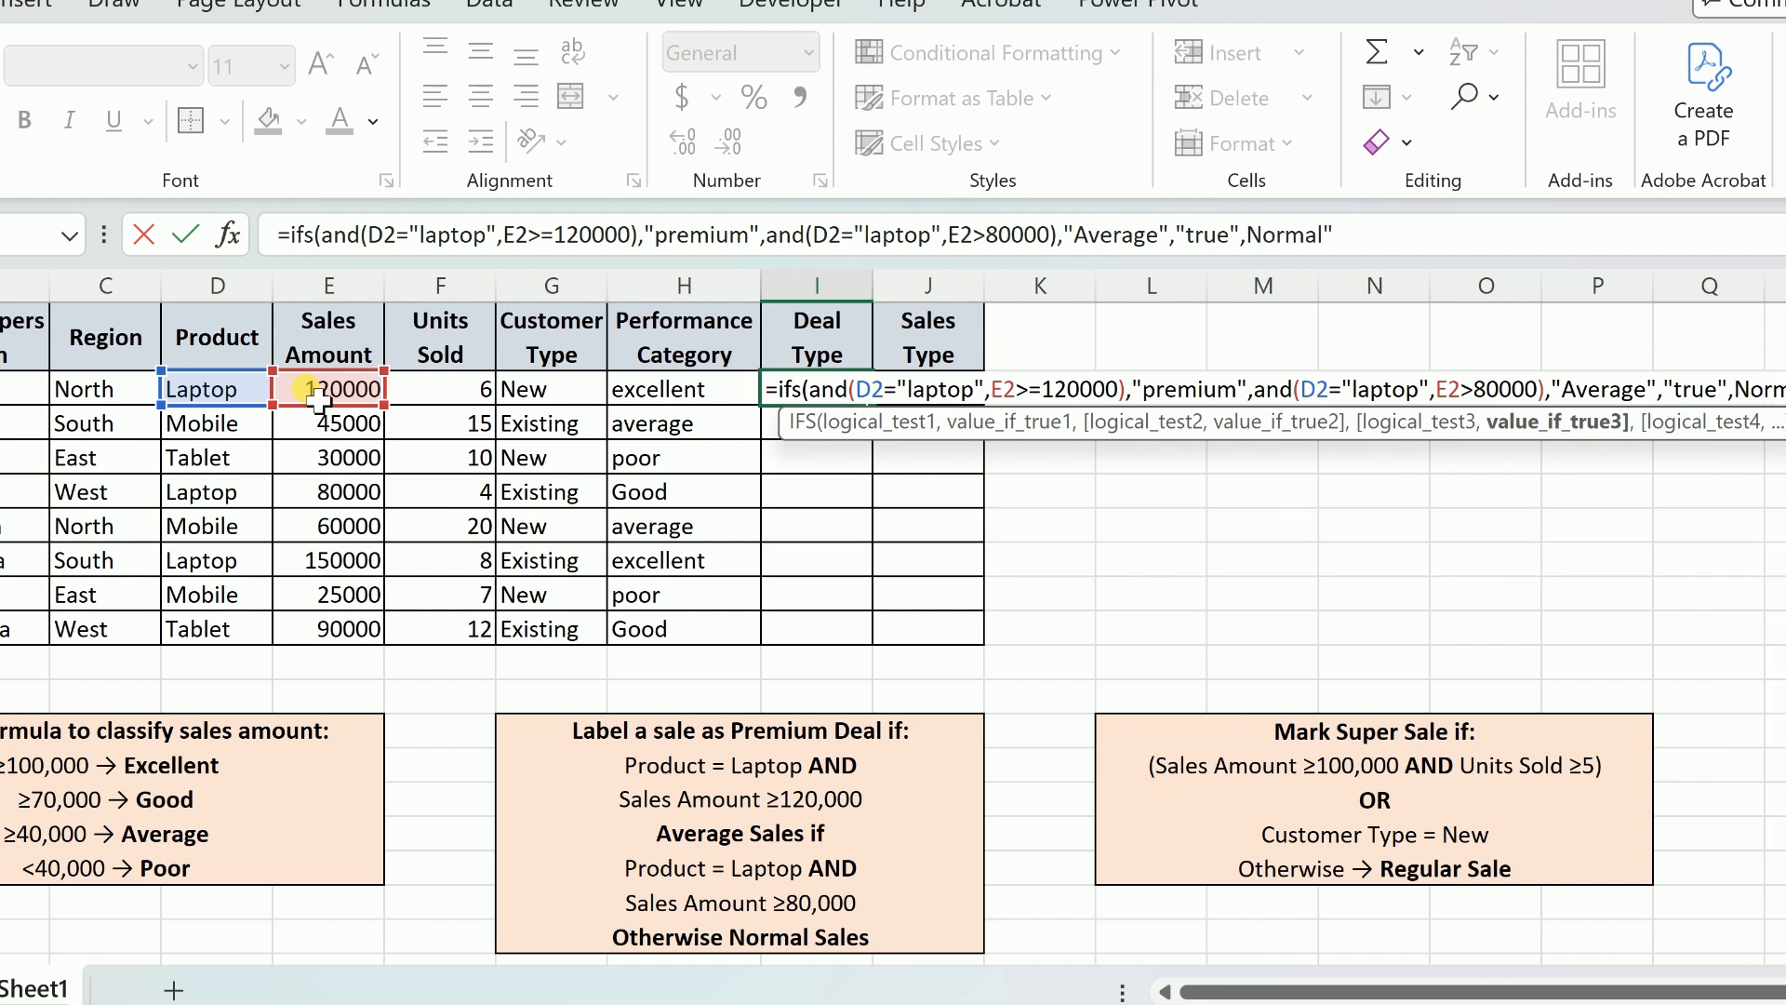
{"action": "type", "text": ")"}
{"action": "type", "text": "\""}
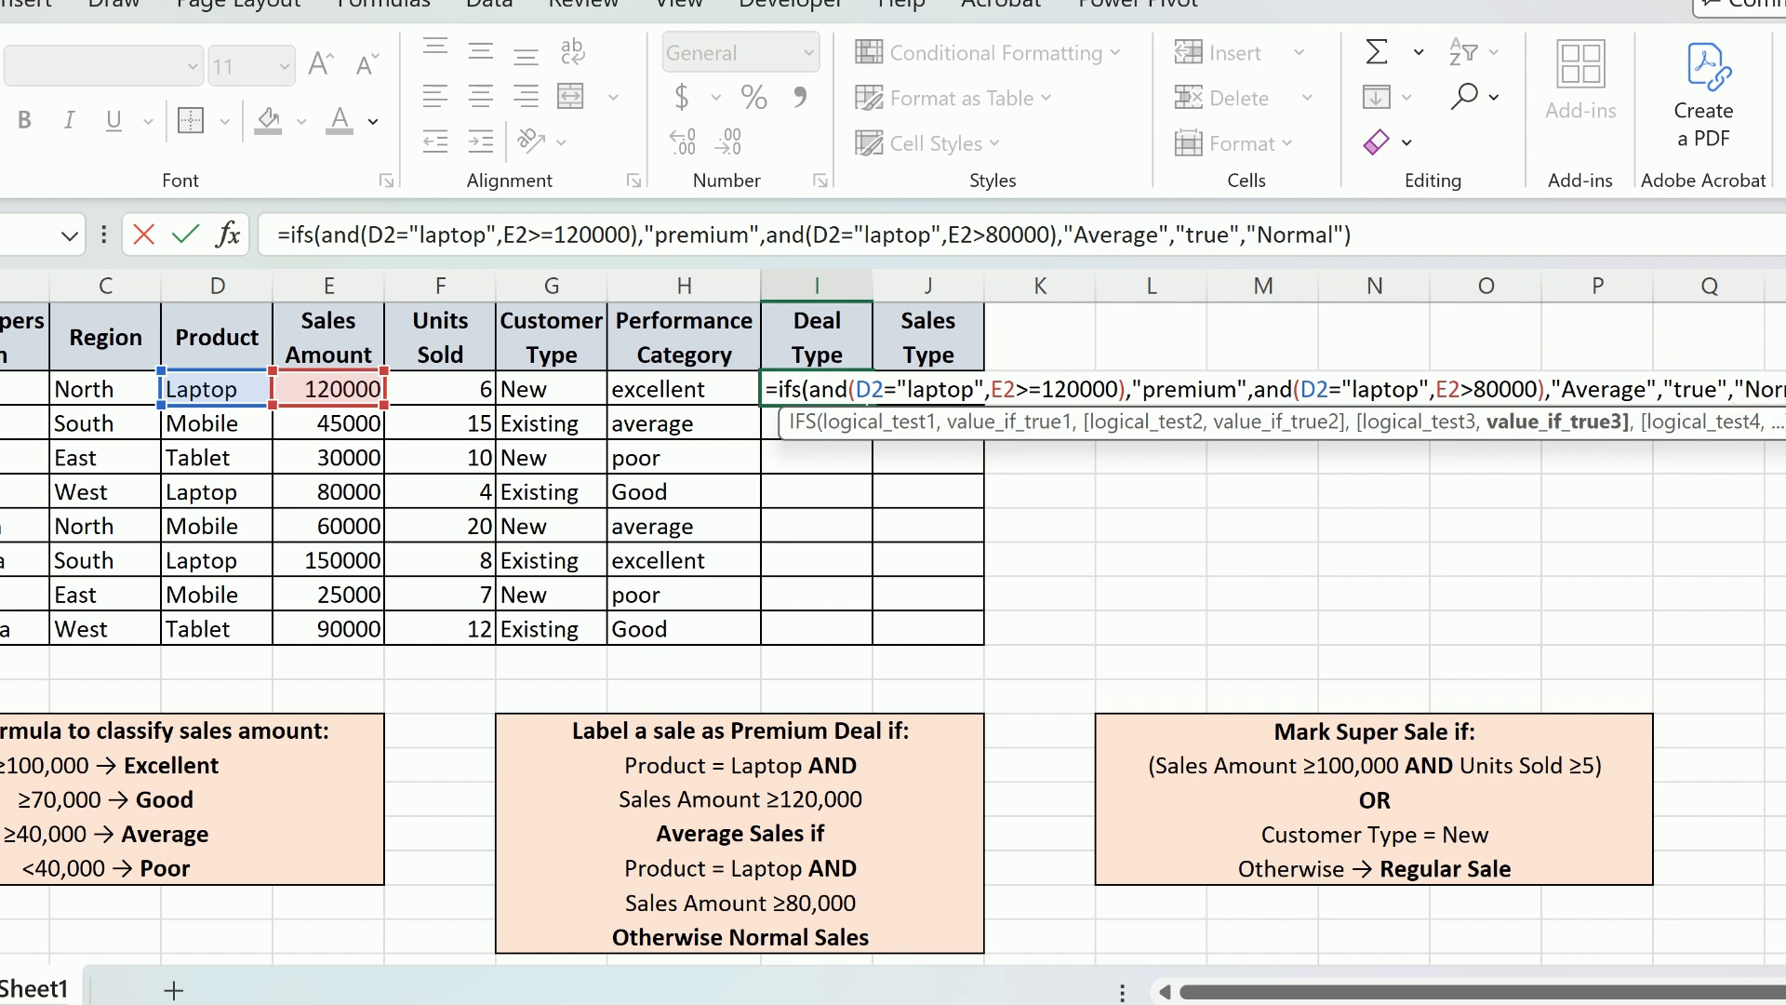
{"action": "key", "text": "Return"}
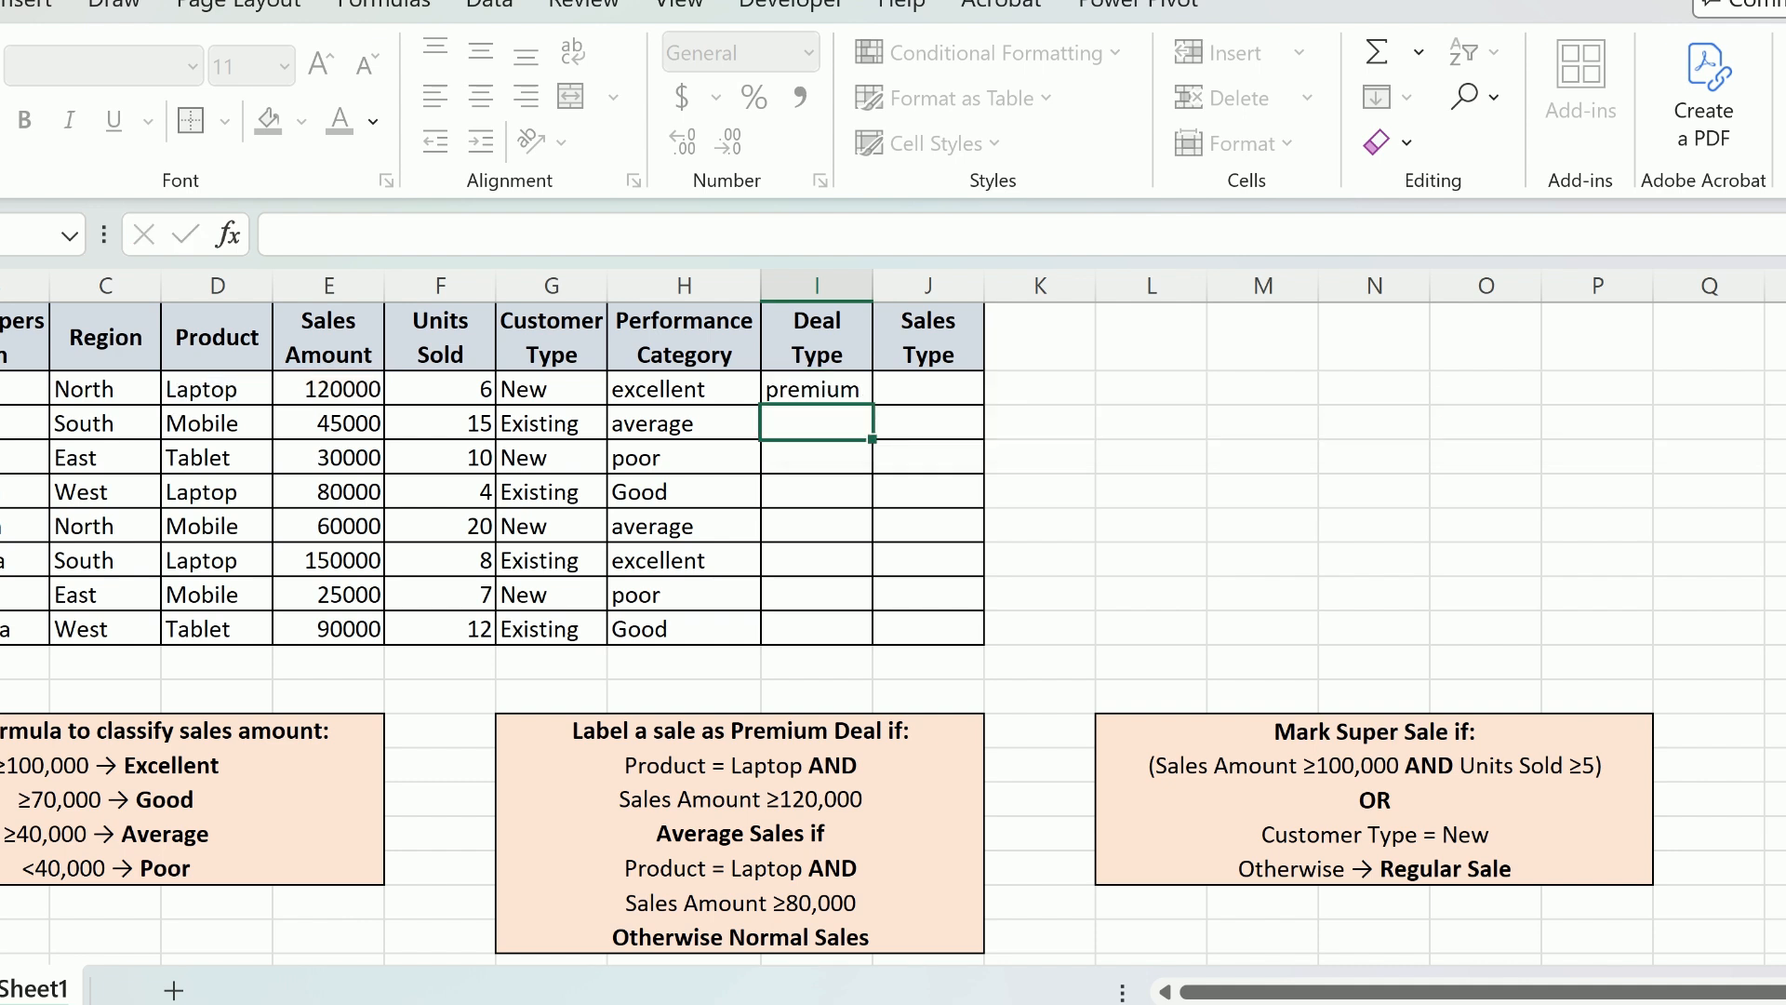
{"action": "left_click", "coordinate": [833, 383]}
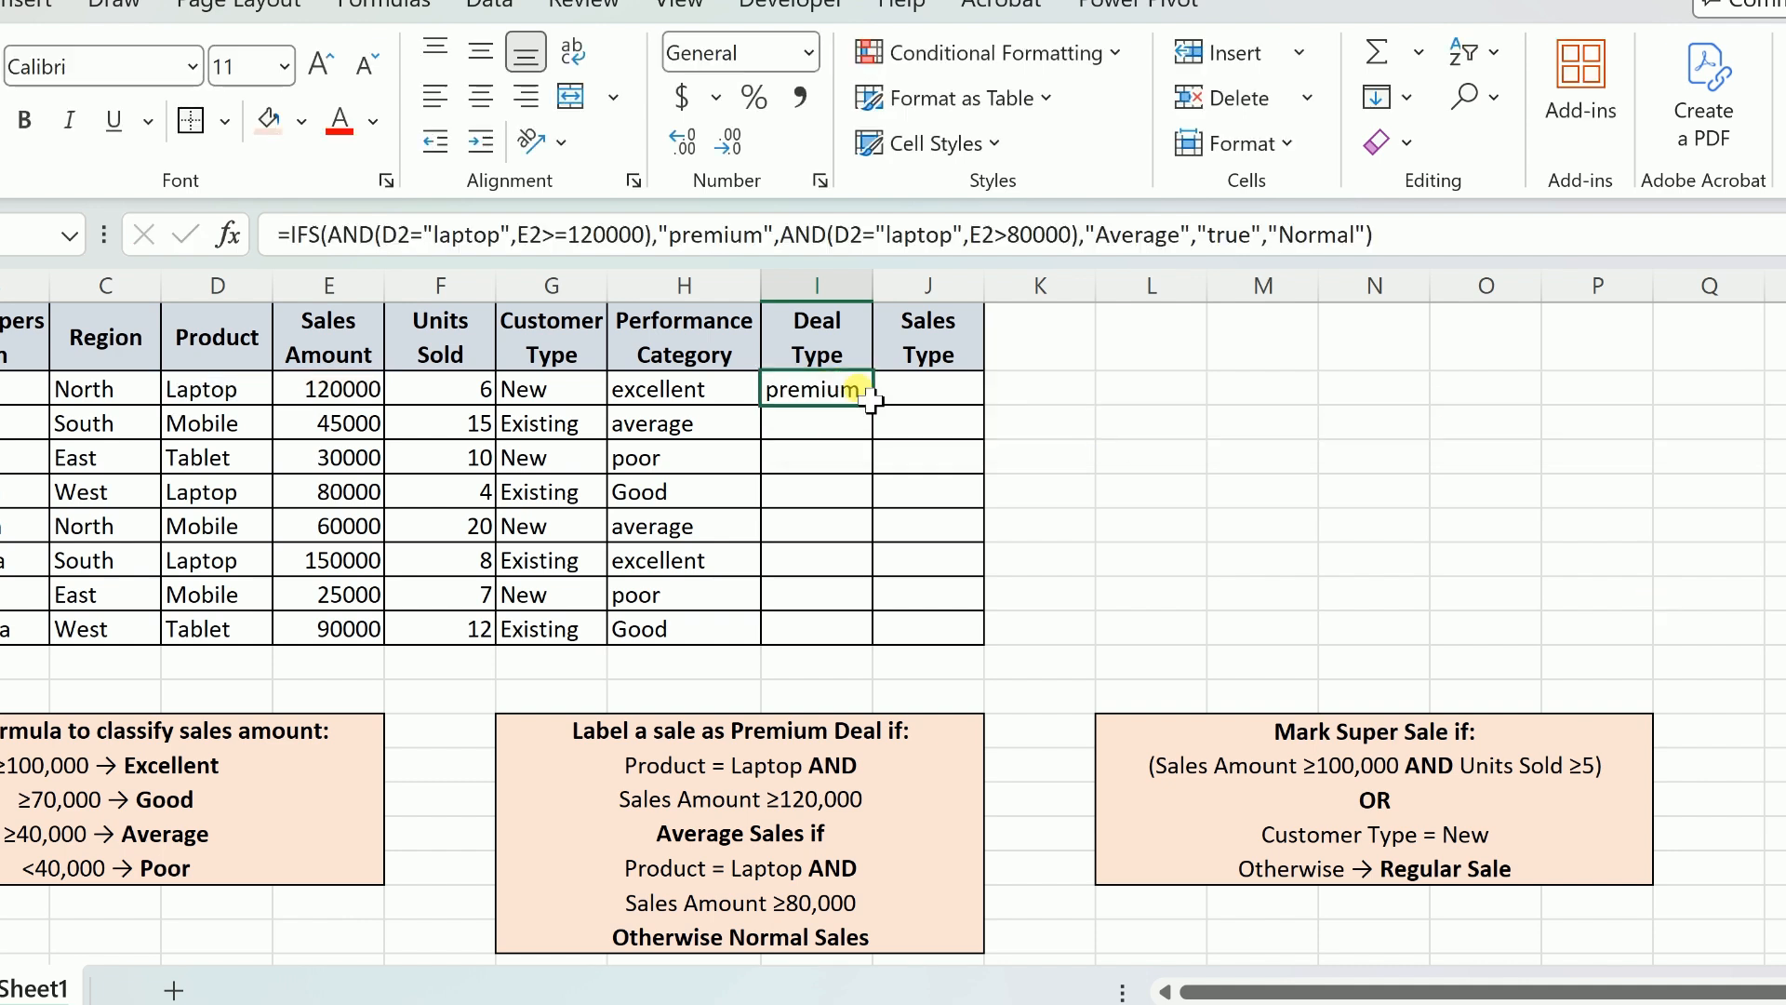
{"action": "double_click", "coordinate": [873, 404]}
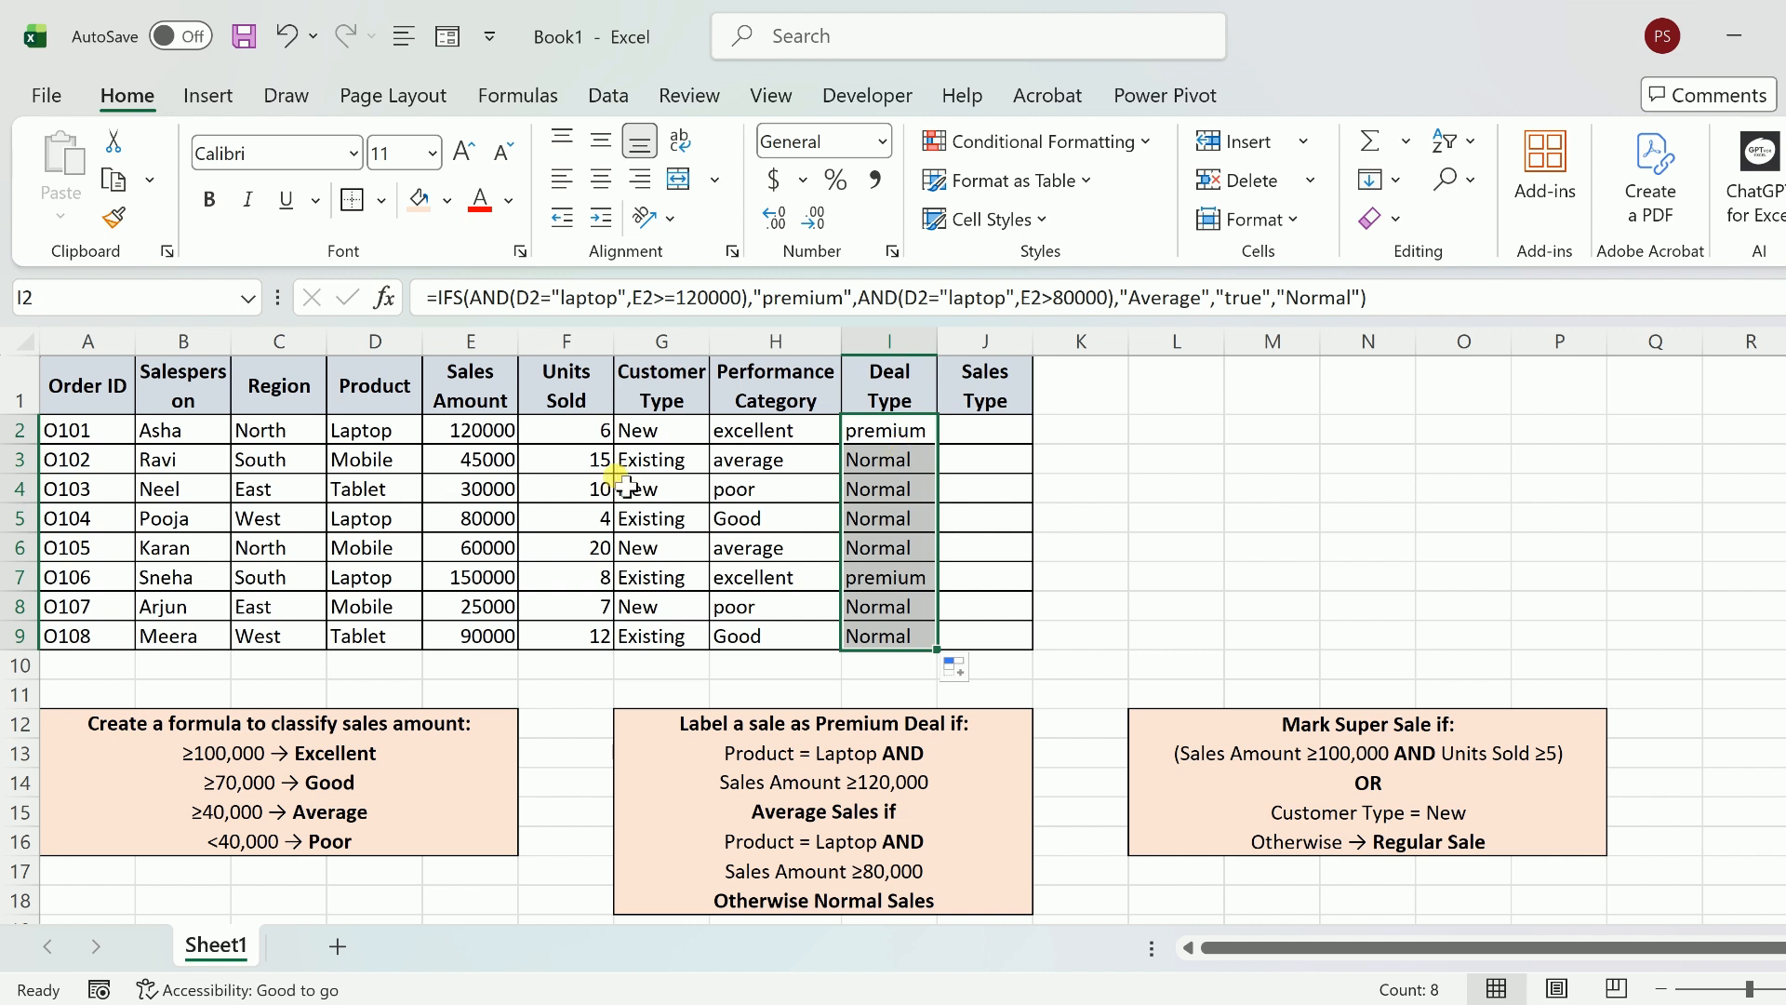
- Change the "Average" amount condition in the I2 formula to E2>=80000, refill the column down to I9 and check cell I5
{"action": "left_click", "coordinate": [859, 433]}
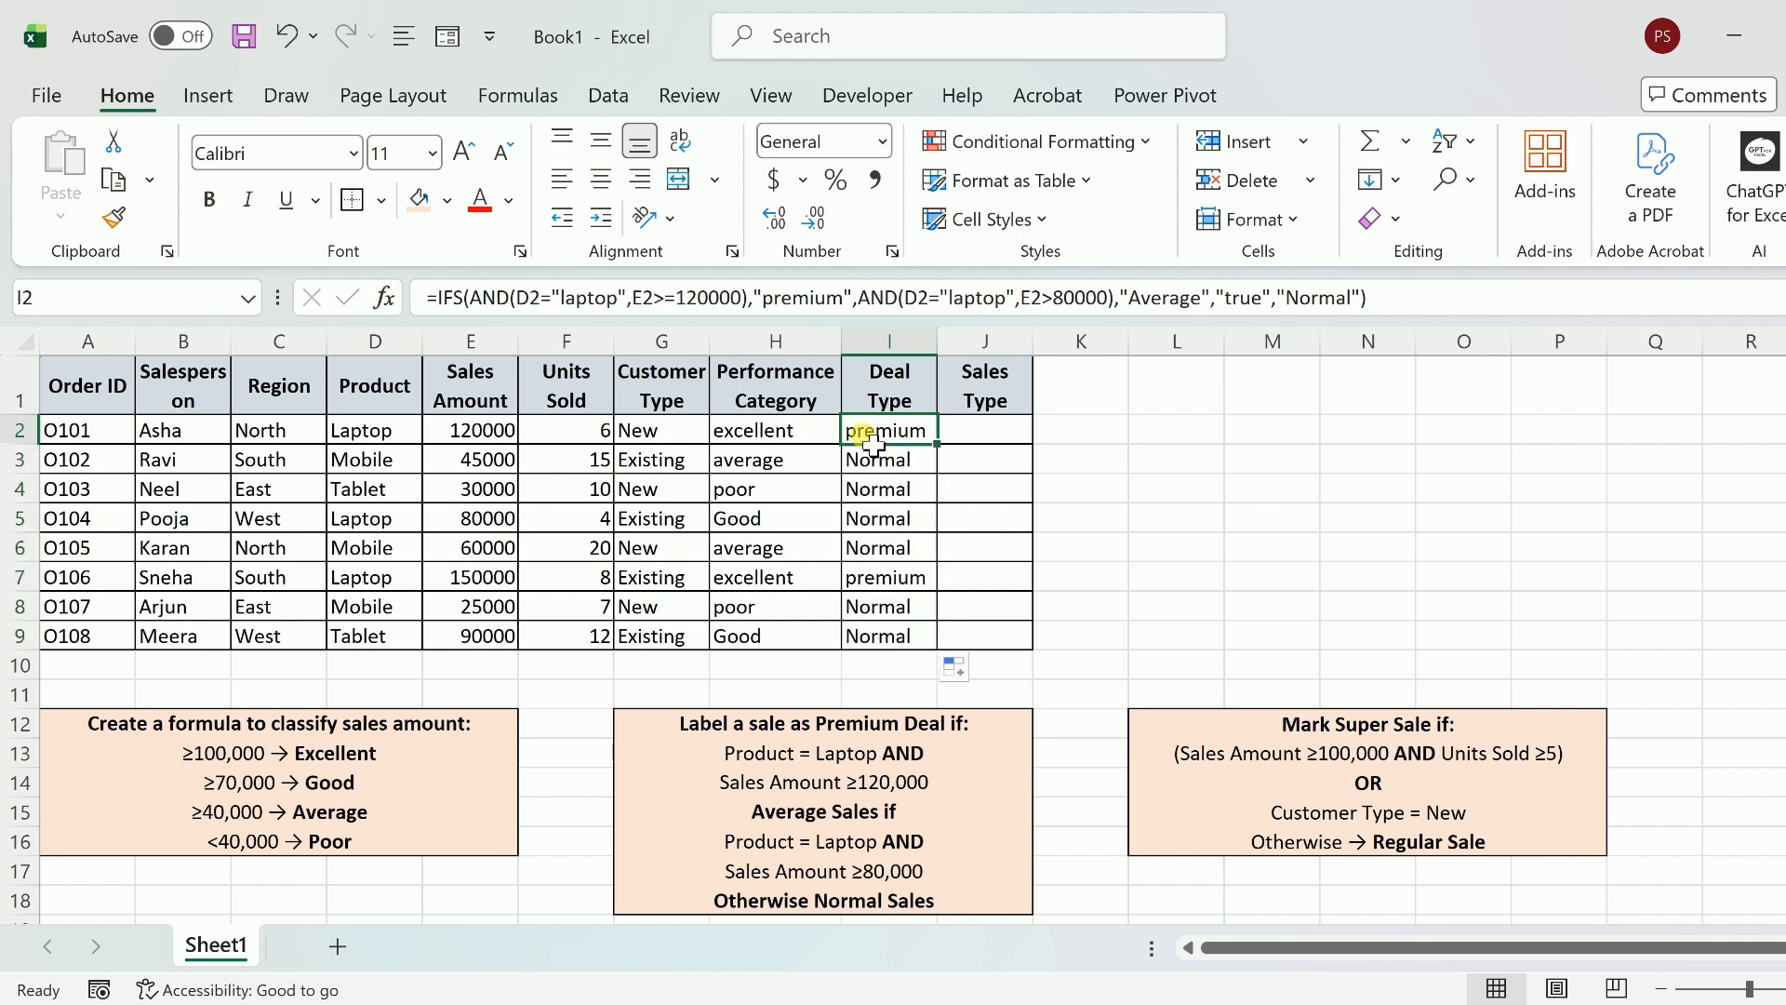
{"action": "left_click", "coordinate": [1053, 298]}
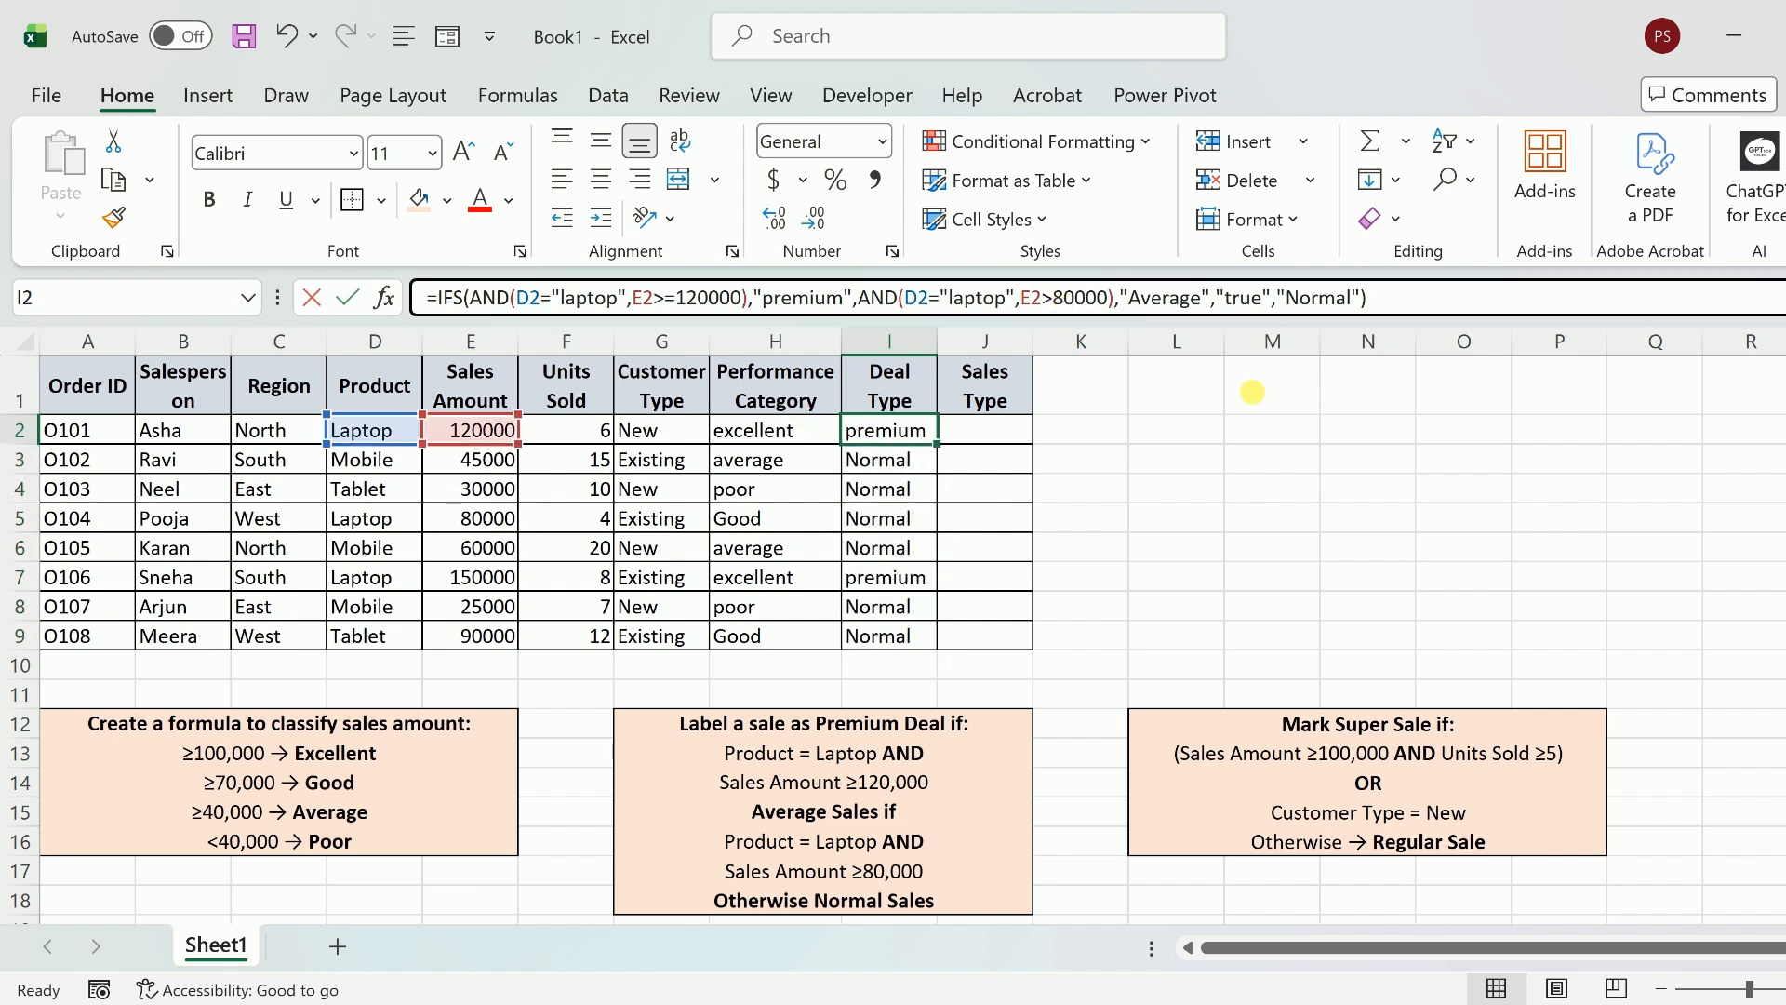
{"action": "type", "text": "="}
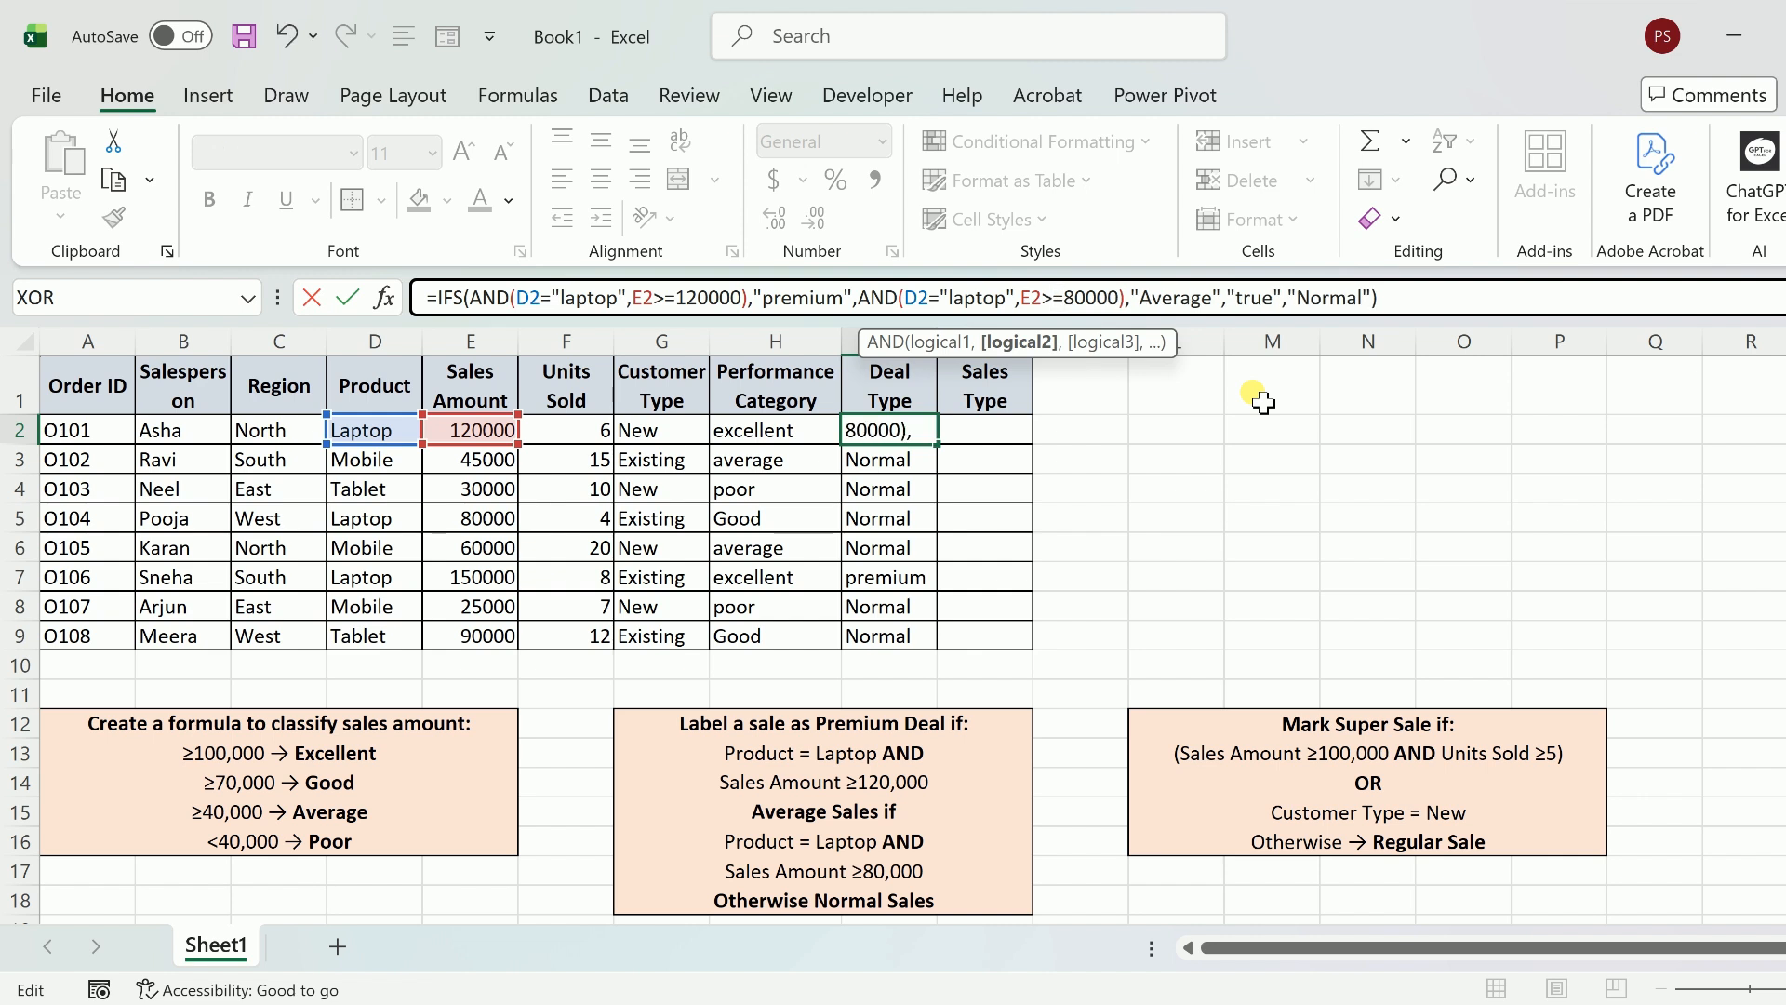
{"action": "key", "text": "Return"}
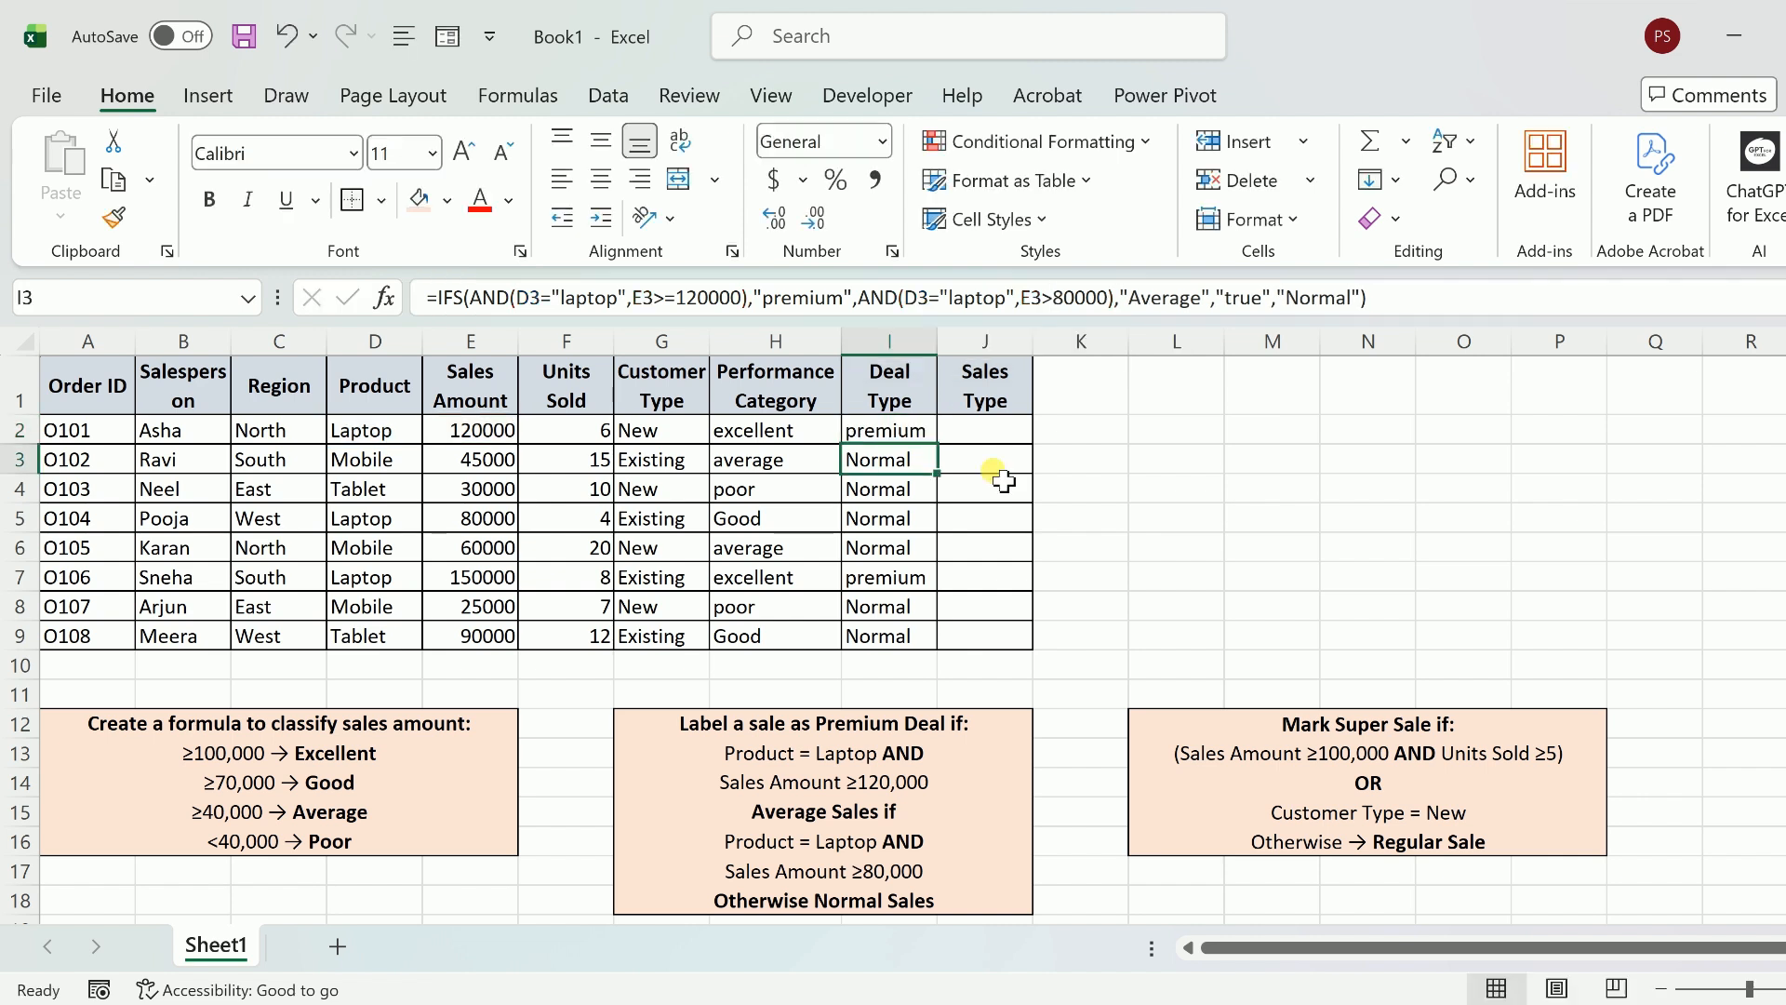
{"action": "left_click", "coordinate": [910, 434]}
{"action": "left_click_drag", "start_coordinate": [937, 445], "coordinate": [937, 640]}
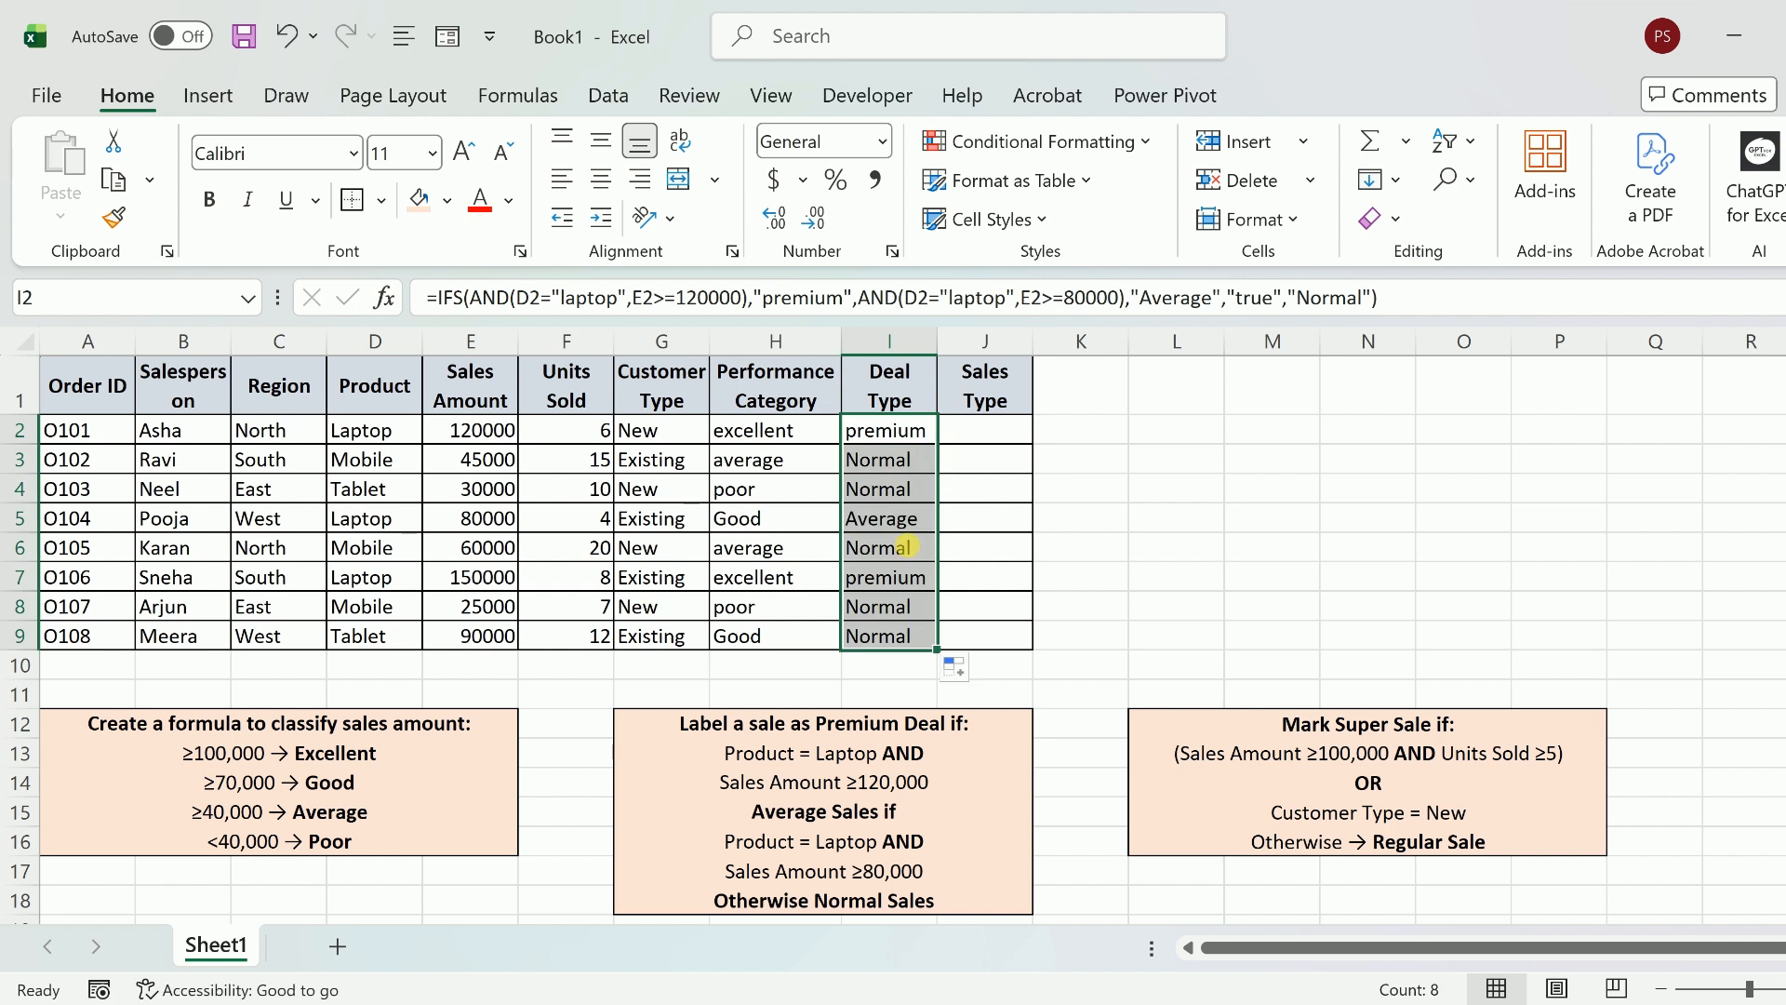
{"action": "left_click", "coordinate": [908, 524]}
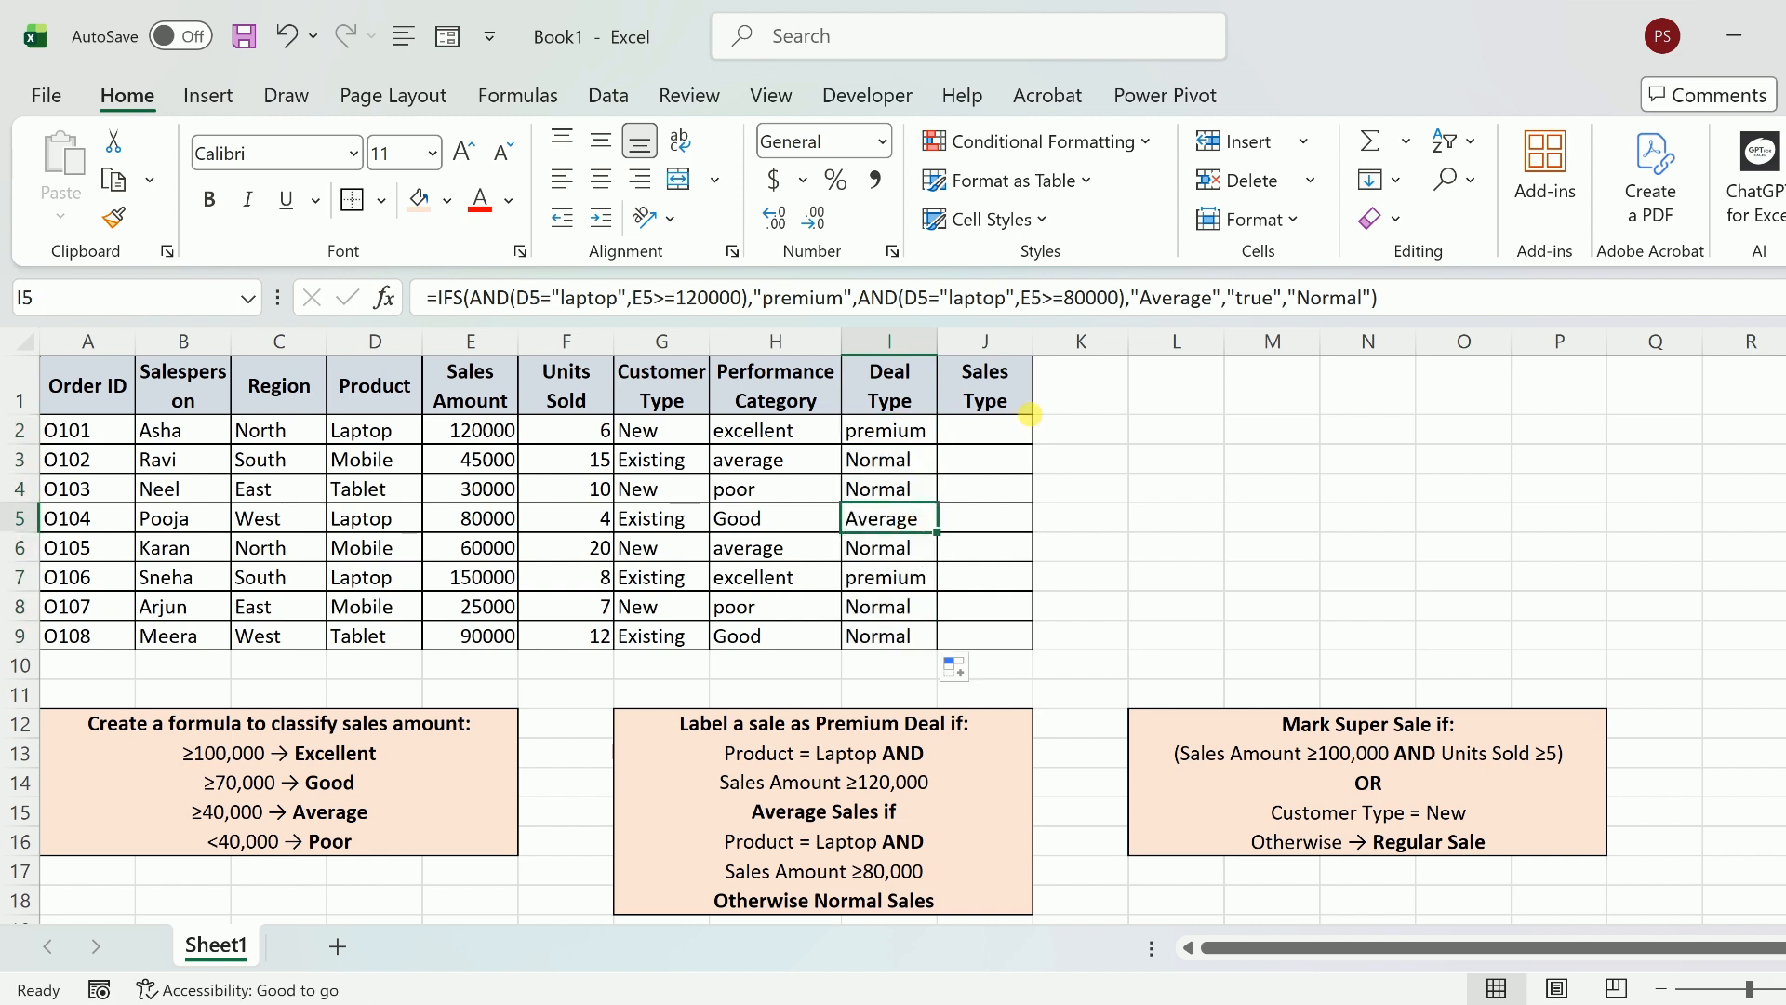
- Begin an IFS formula in J2 whose first test is an OR function with a nested AND function
{"action": "left_click", "coordinate": [1024, 447]}
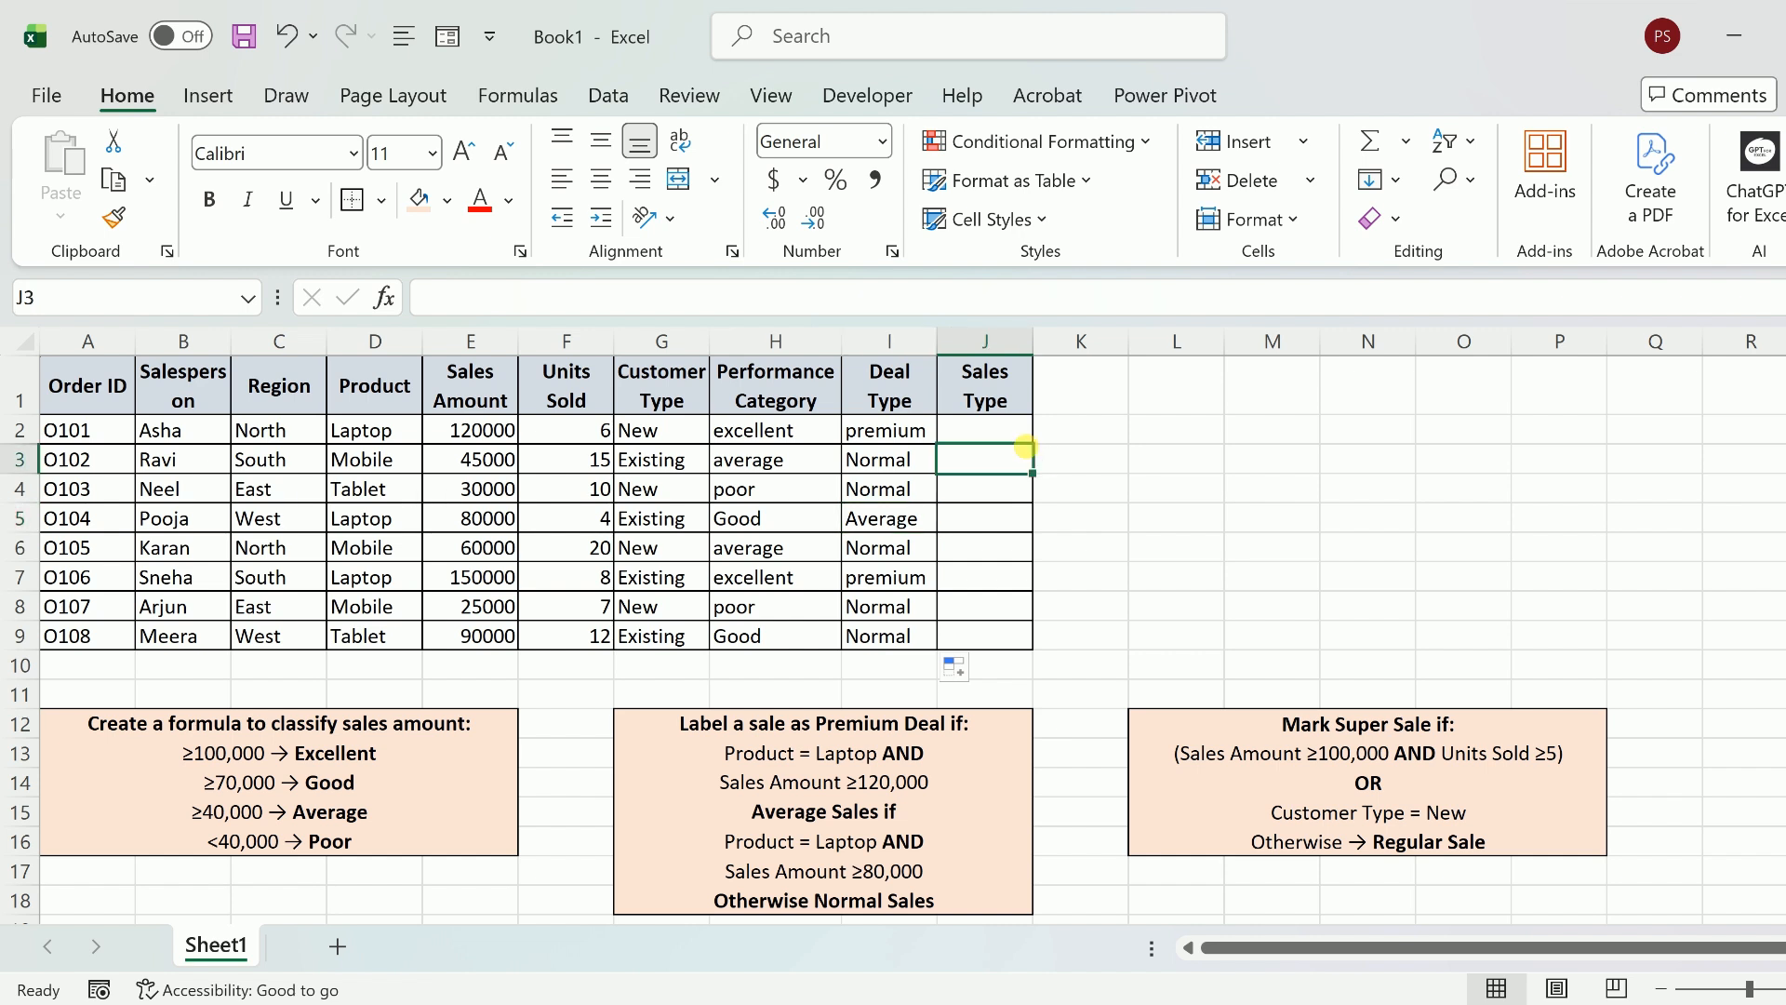
{"action": "left_click", "coordinate": [1007, 435]}
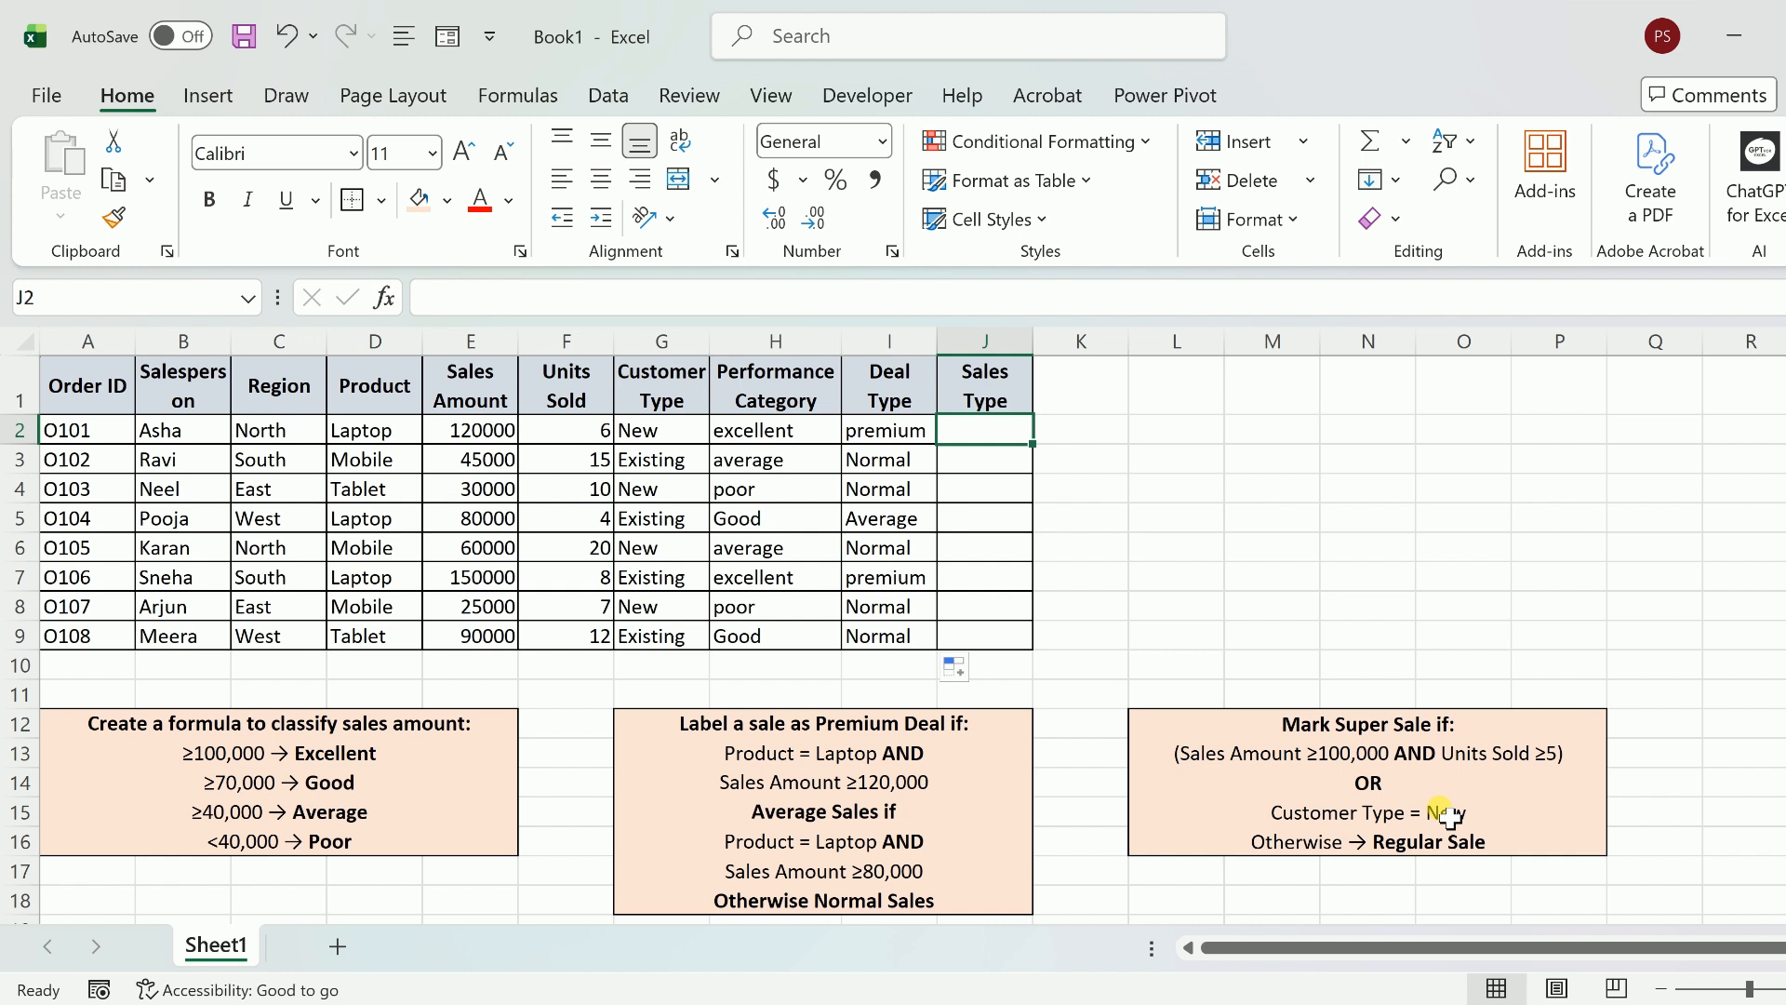
{"action": "type", "text": "="}
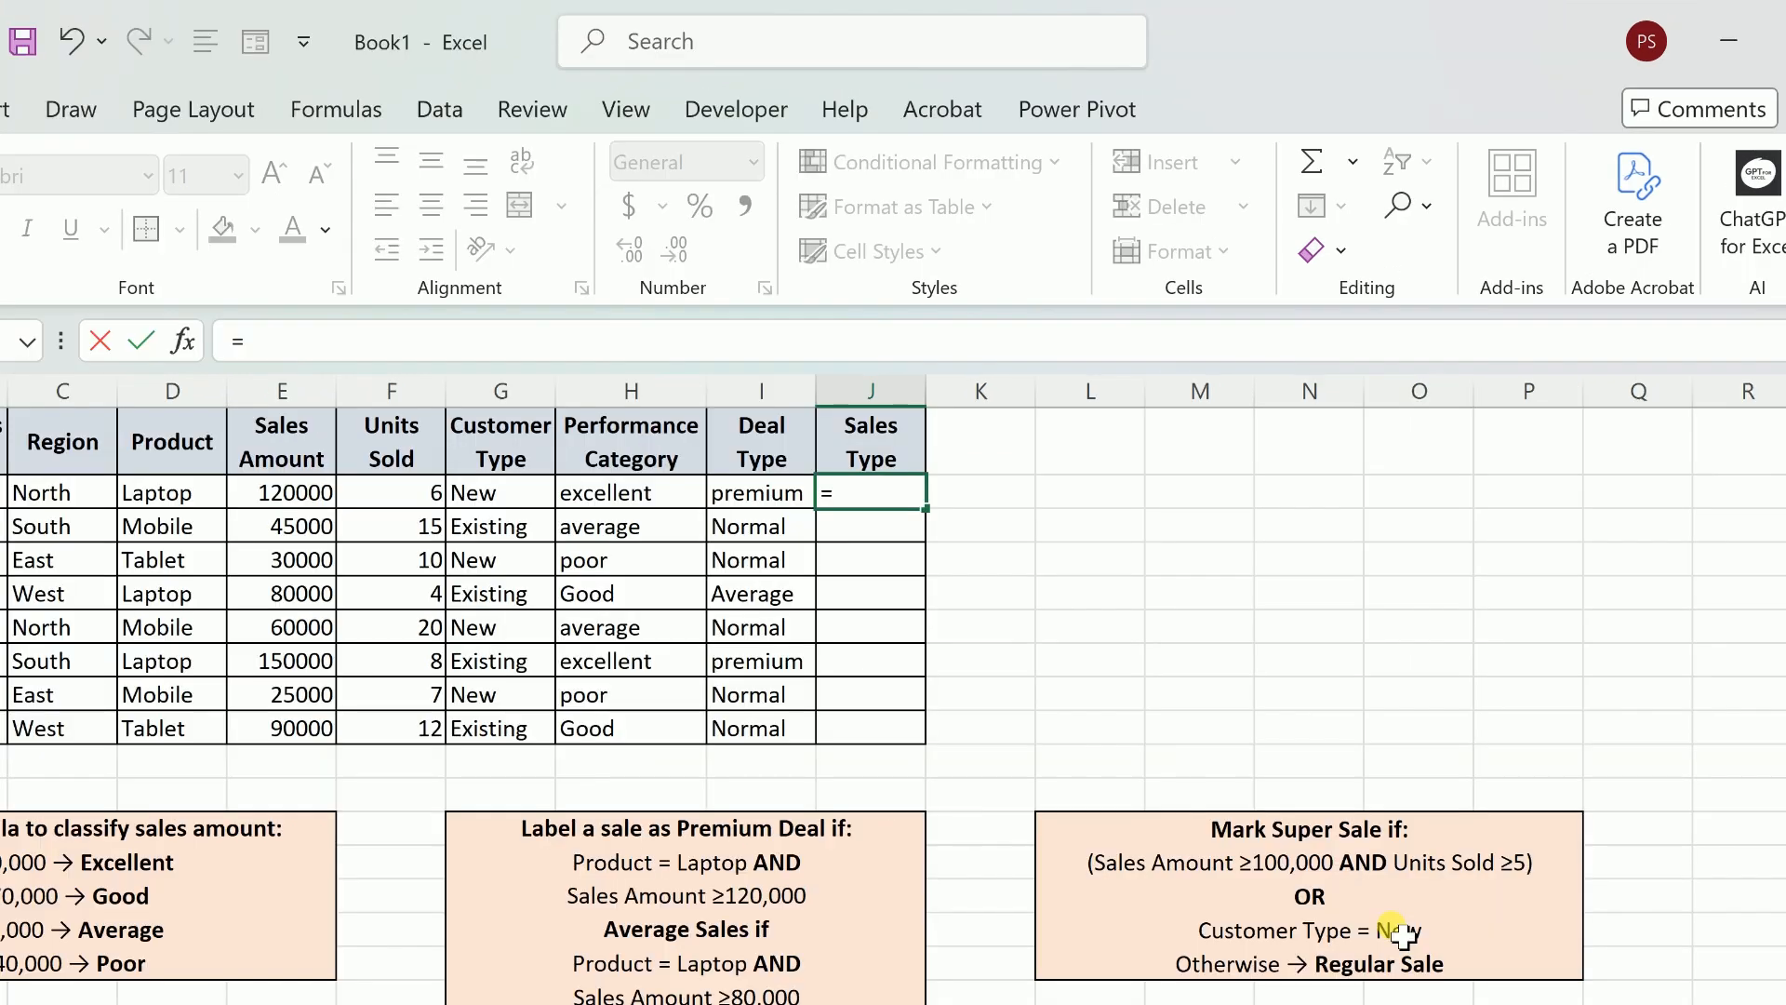
{"action": "type", "text": "ifs"}
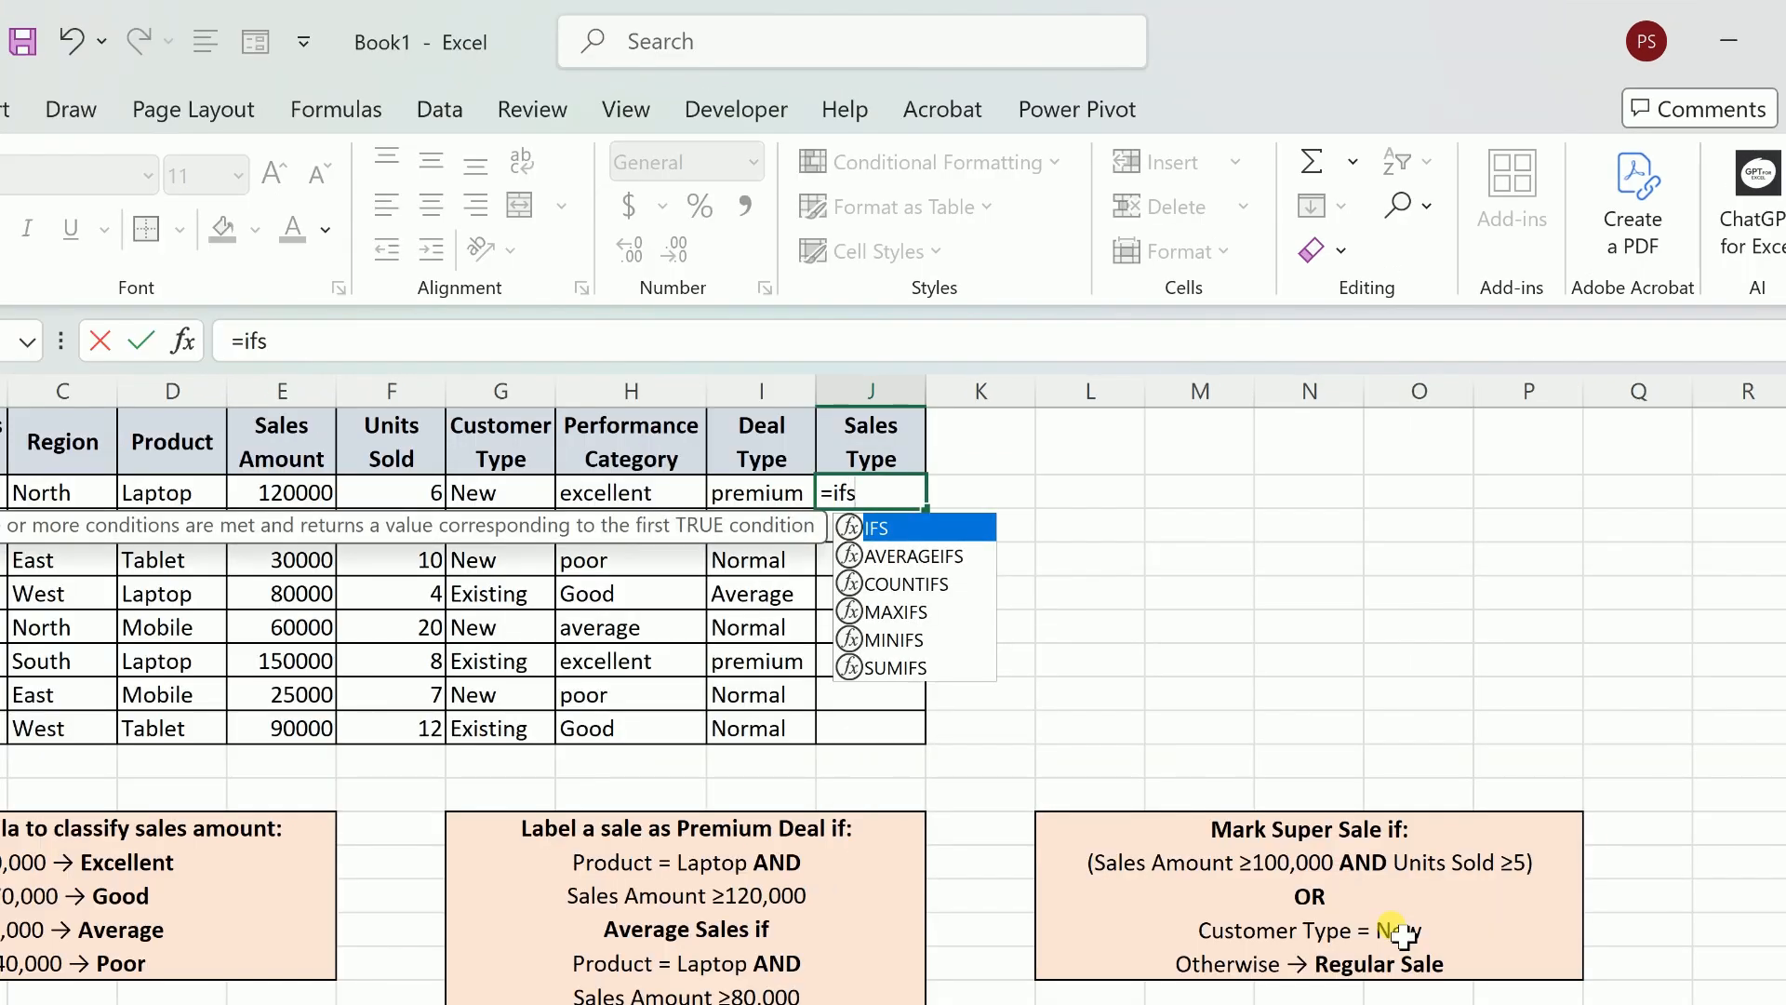
{"action": "type", "text": "("}
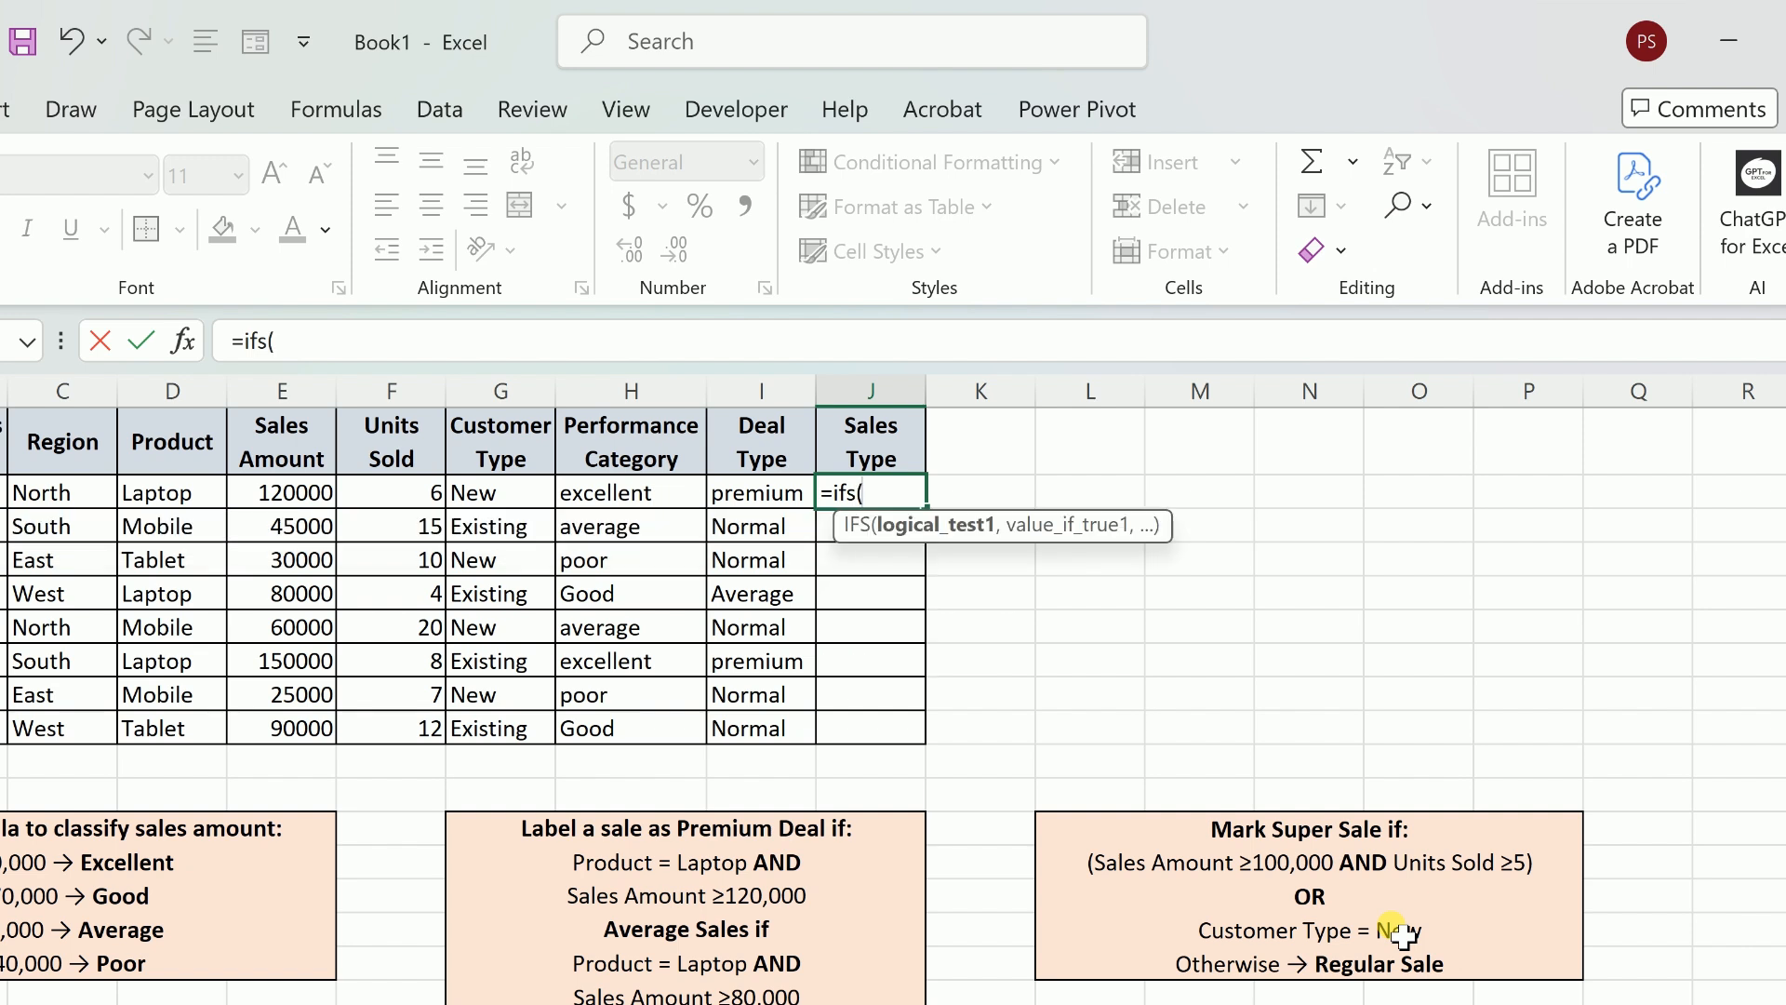
{"action": "type", "text": "or"}
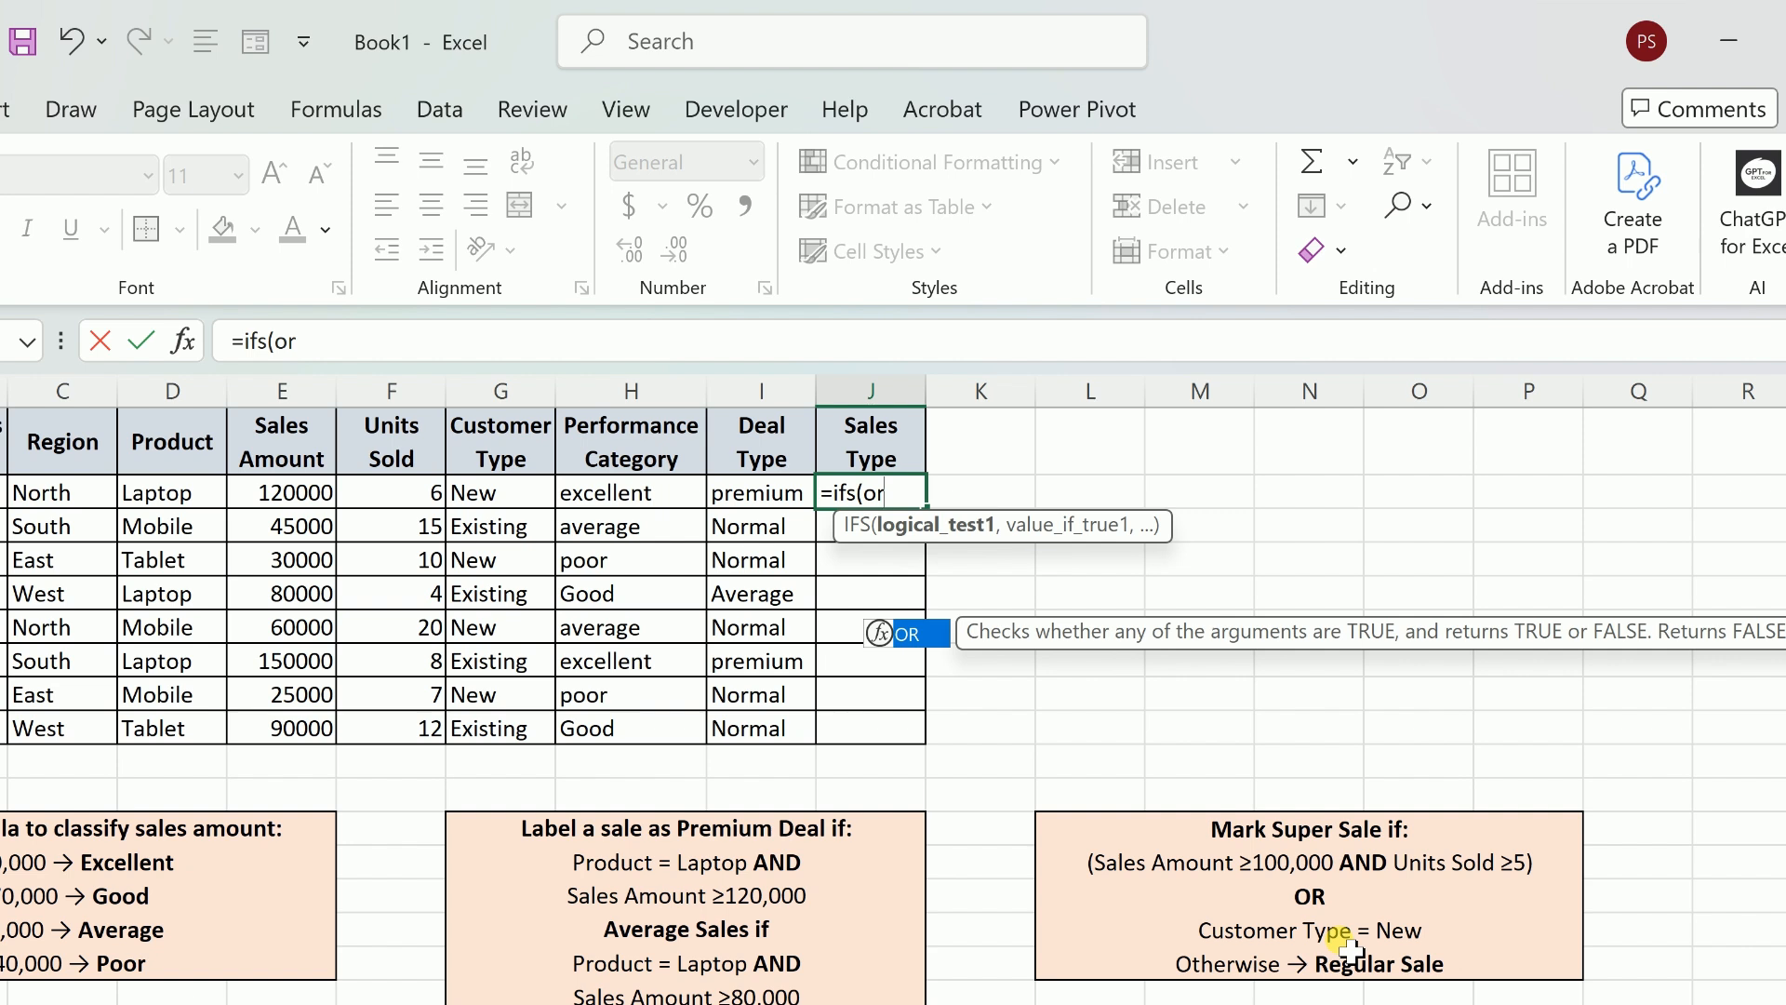
{"action": "type", "text": "("}
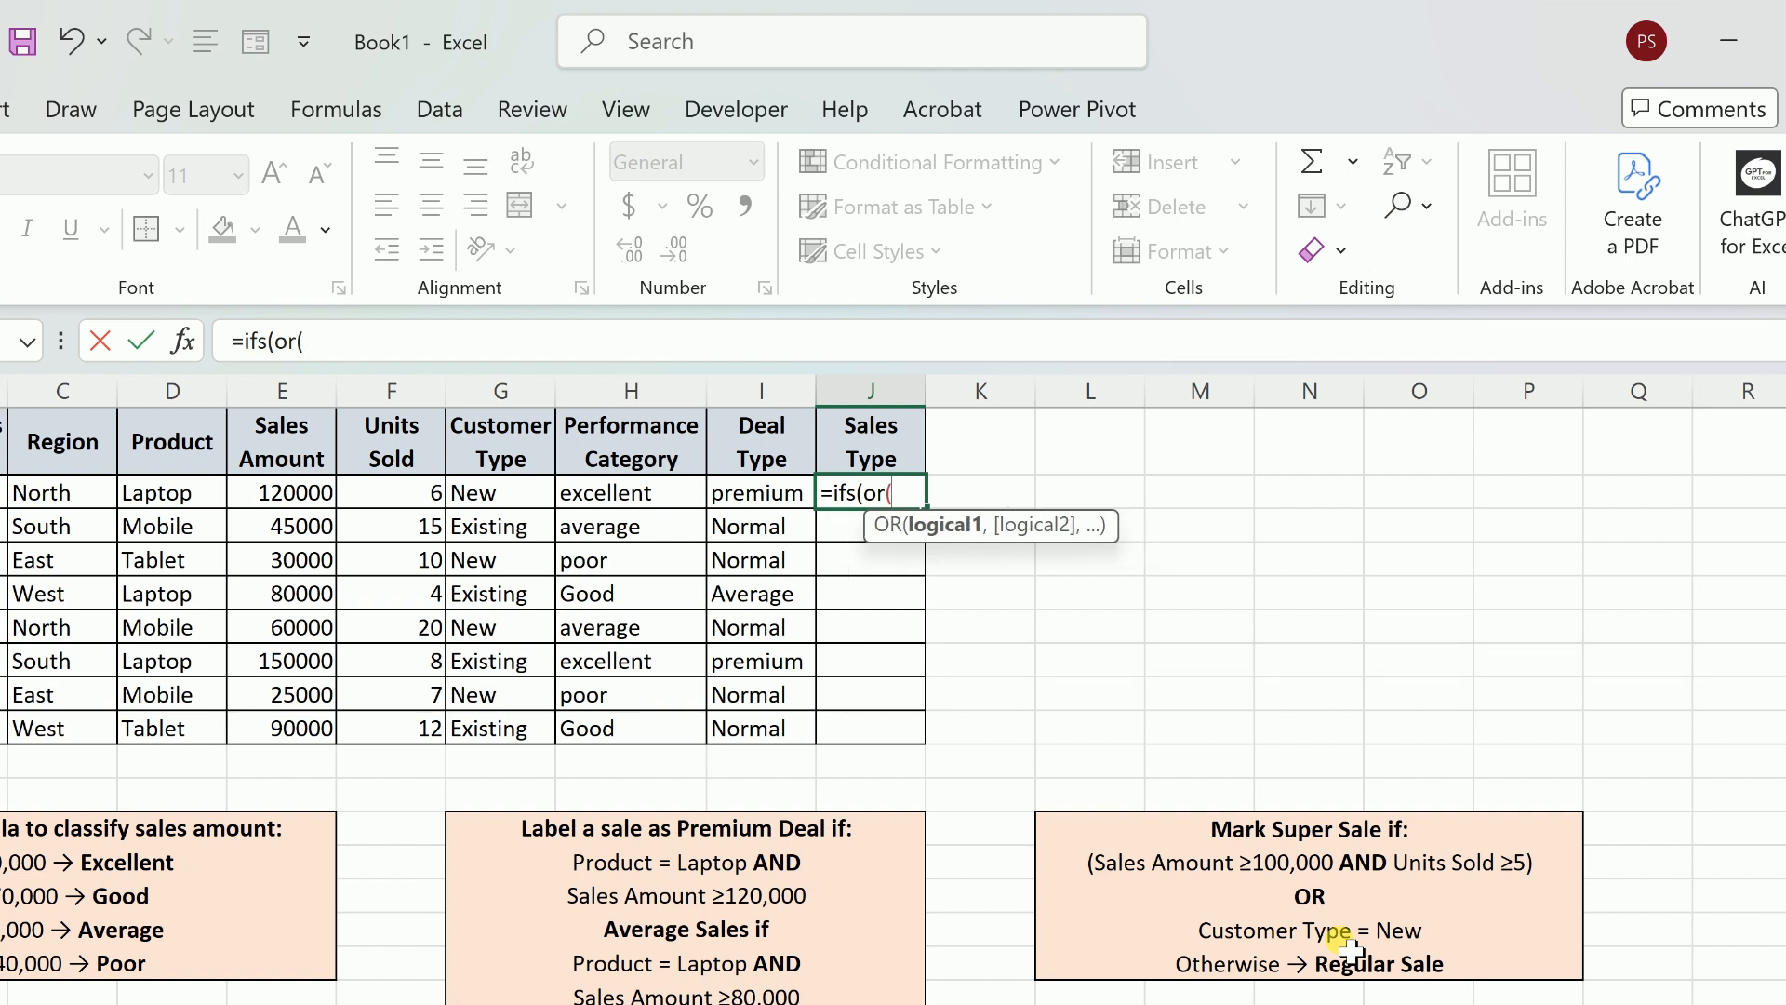
{"action": "type", "text": "and"}
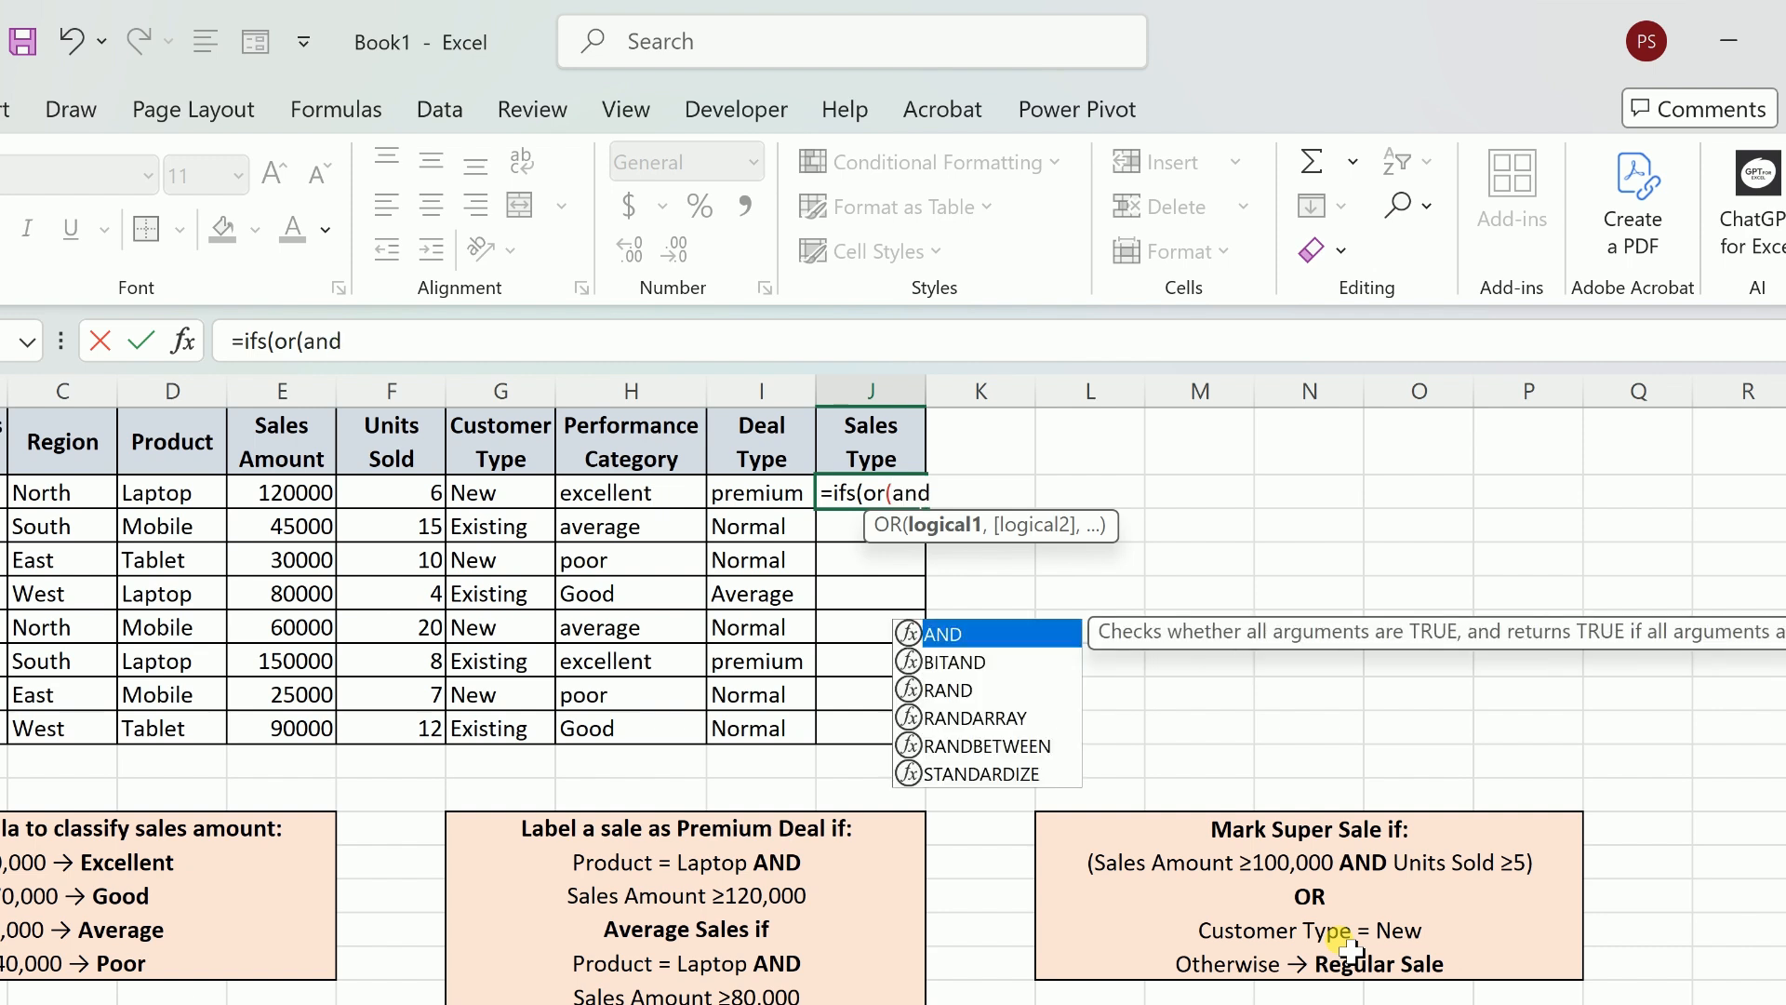
{"action": "type", "text": "("}
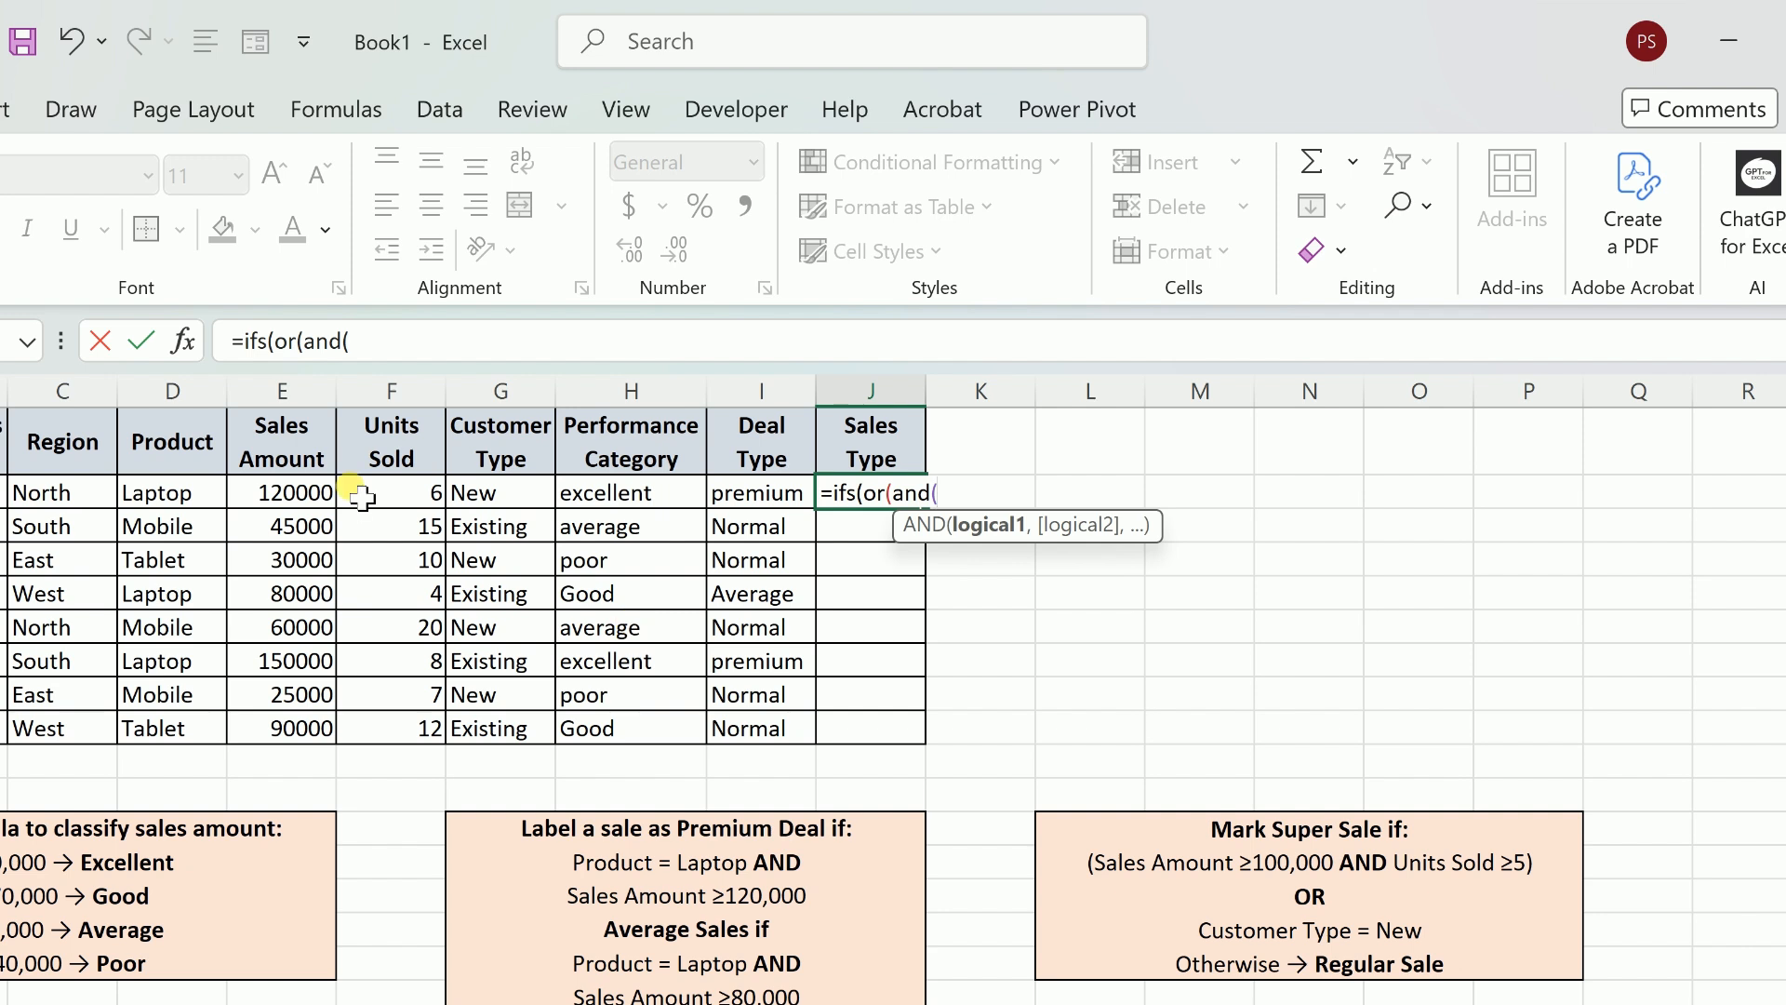
- Complete the nested AND in the J2 formula with the conditions E2>=100000 and F2>=5
{"action": "left_click", "coordinate": [310, 496]}
{"action": "type", "text": ">=10000"}
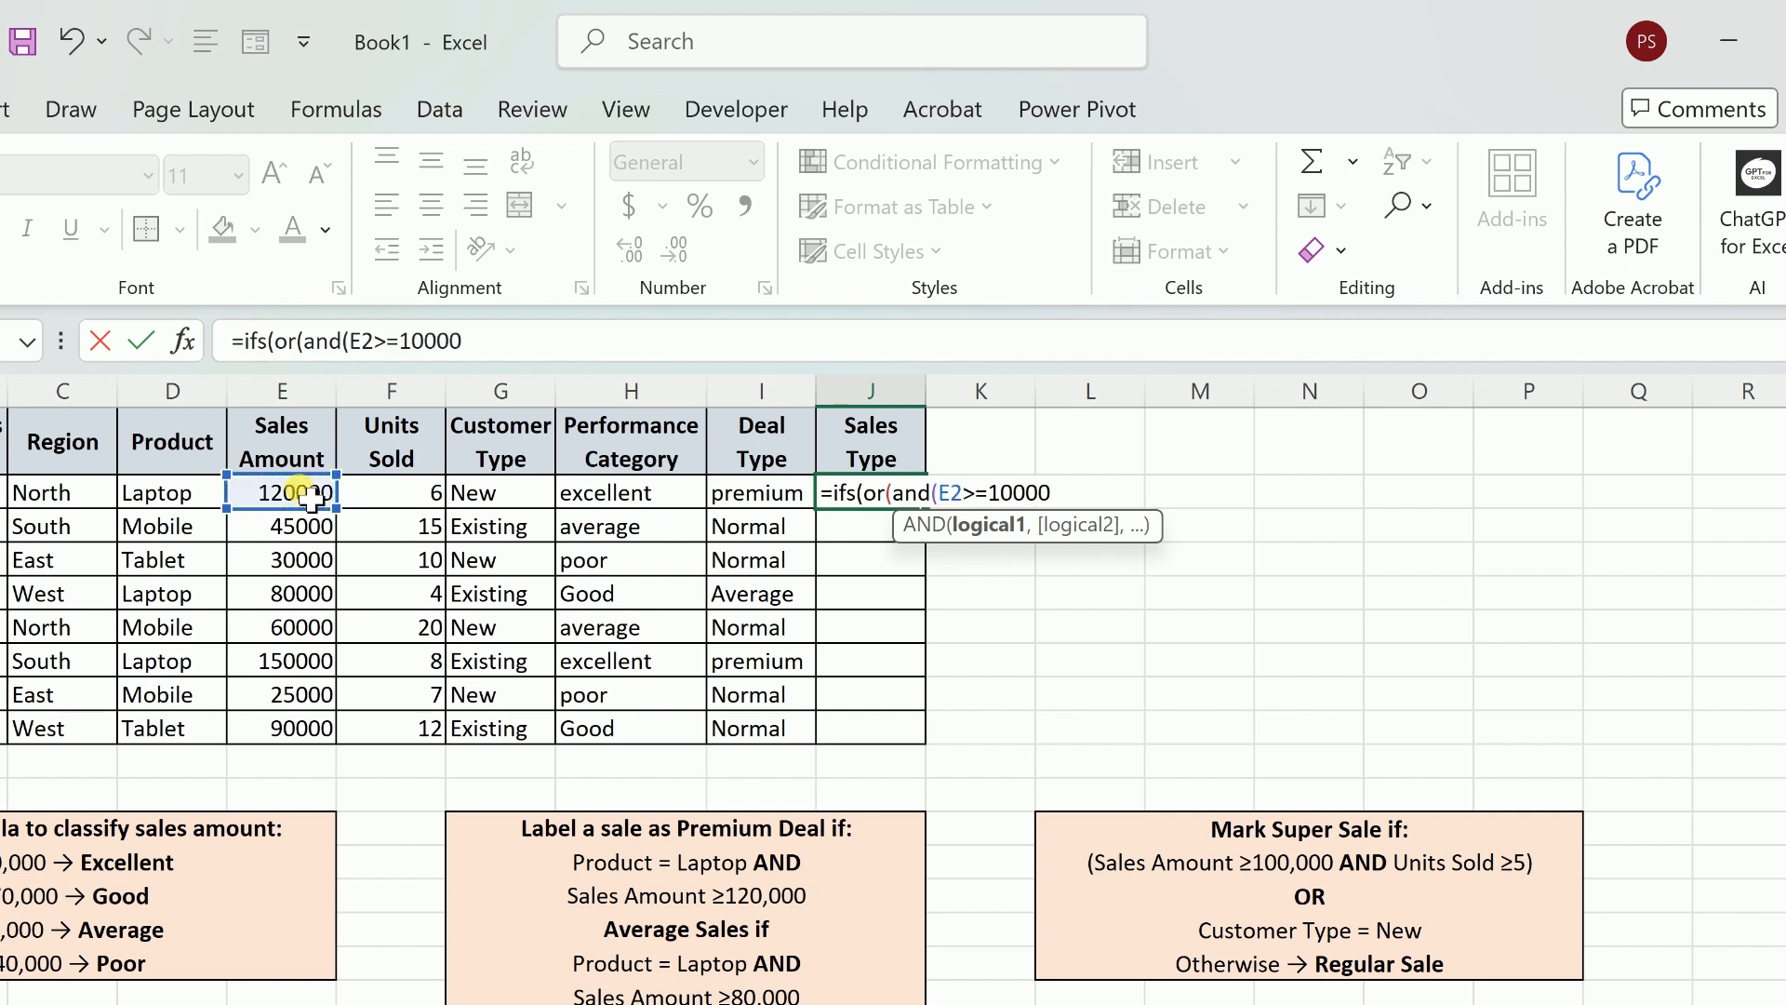
{"action": "type", "text": "0,"}
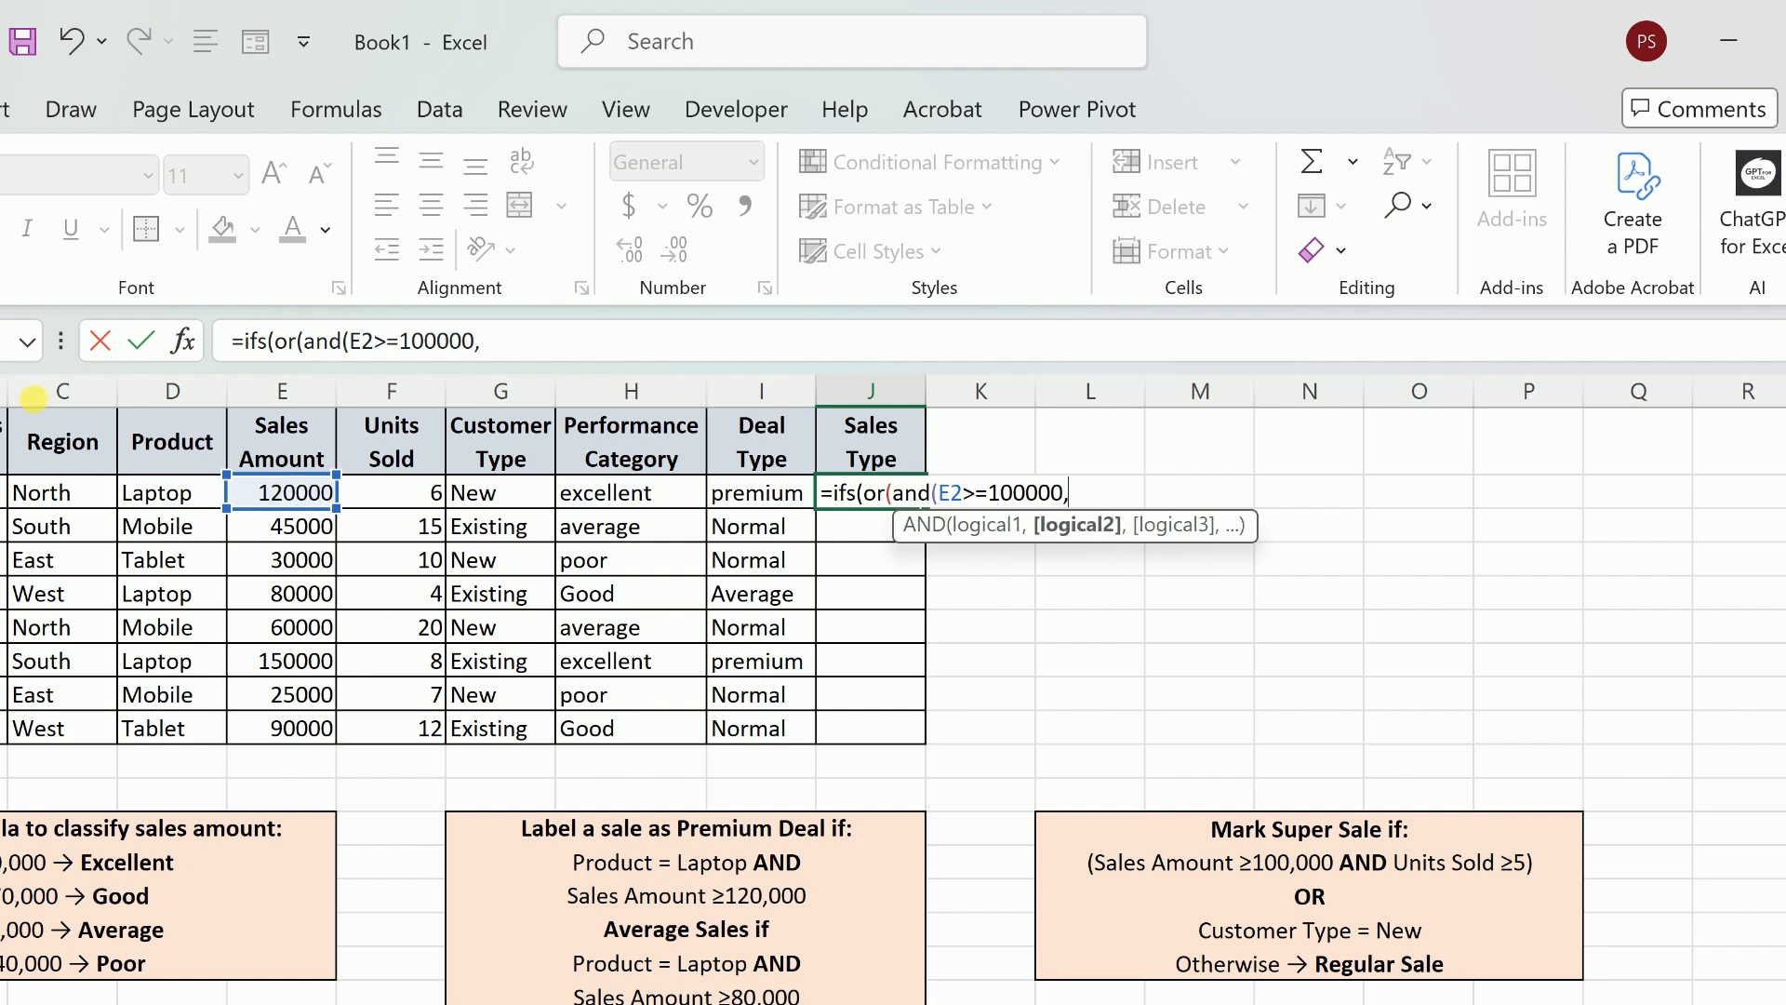
{"action": "left_click", "coordinate": [395, 500]}
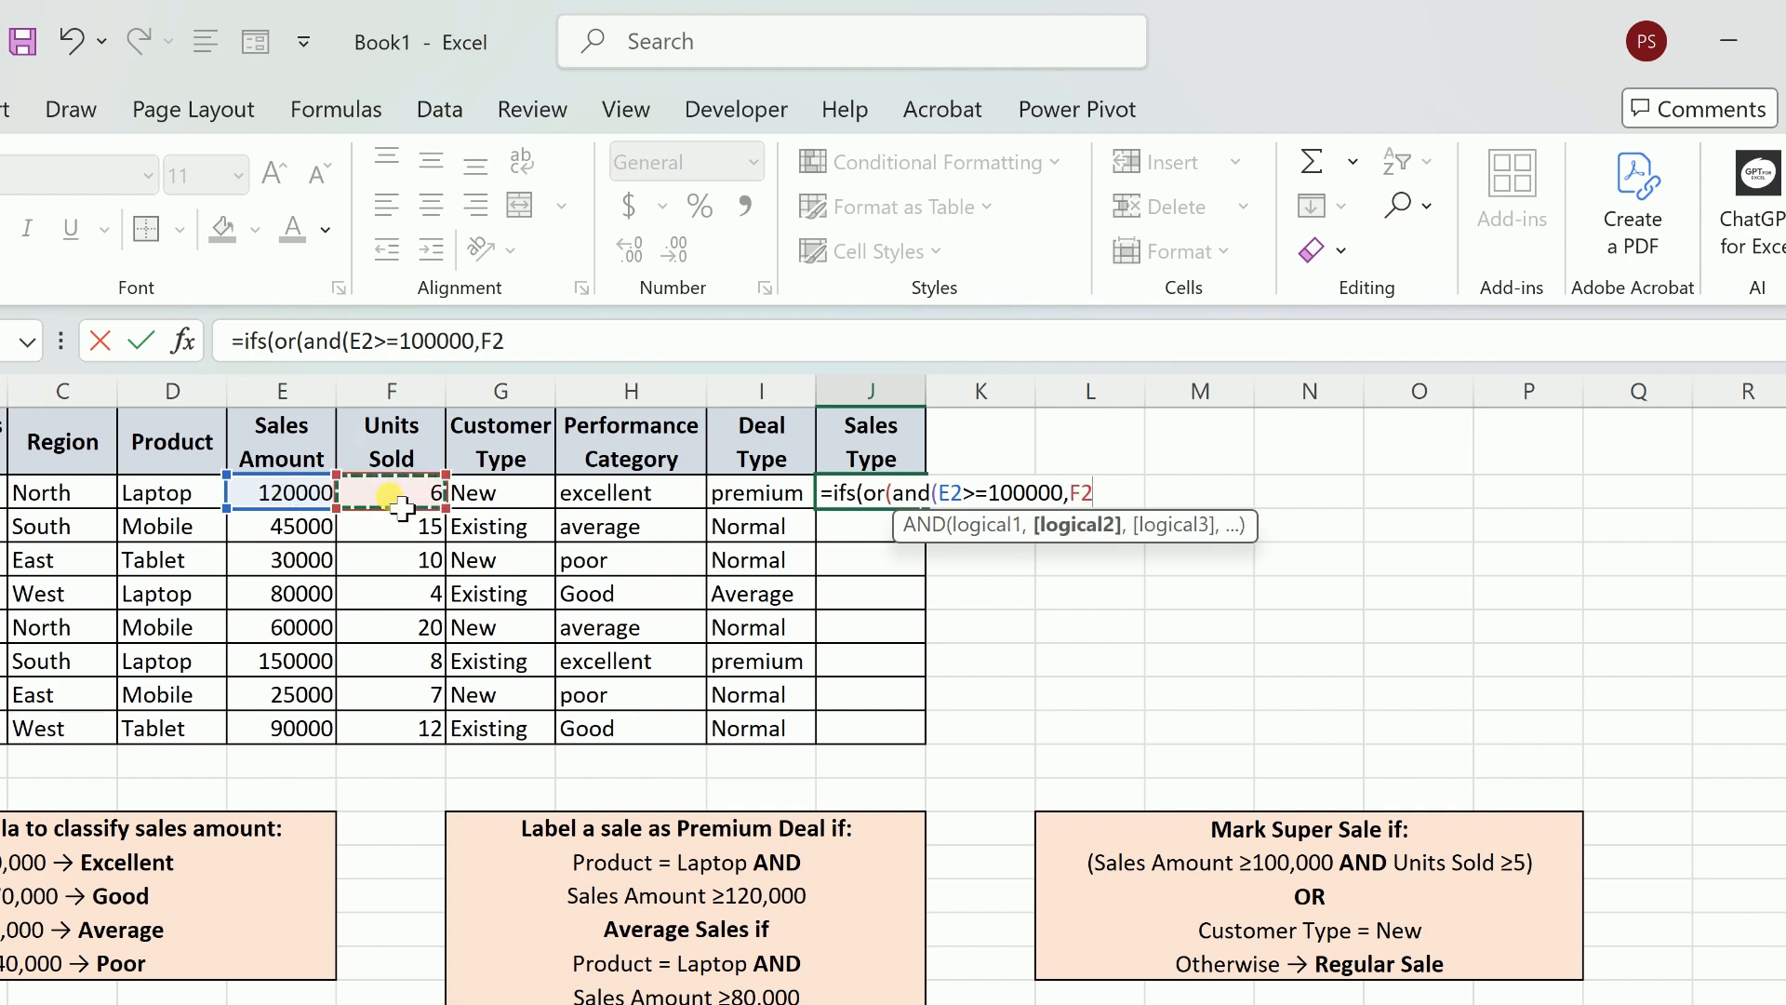
{"action": "type", "text": ">=5"}
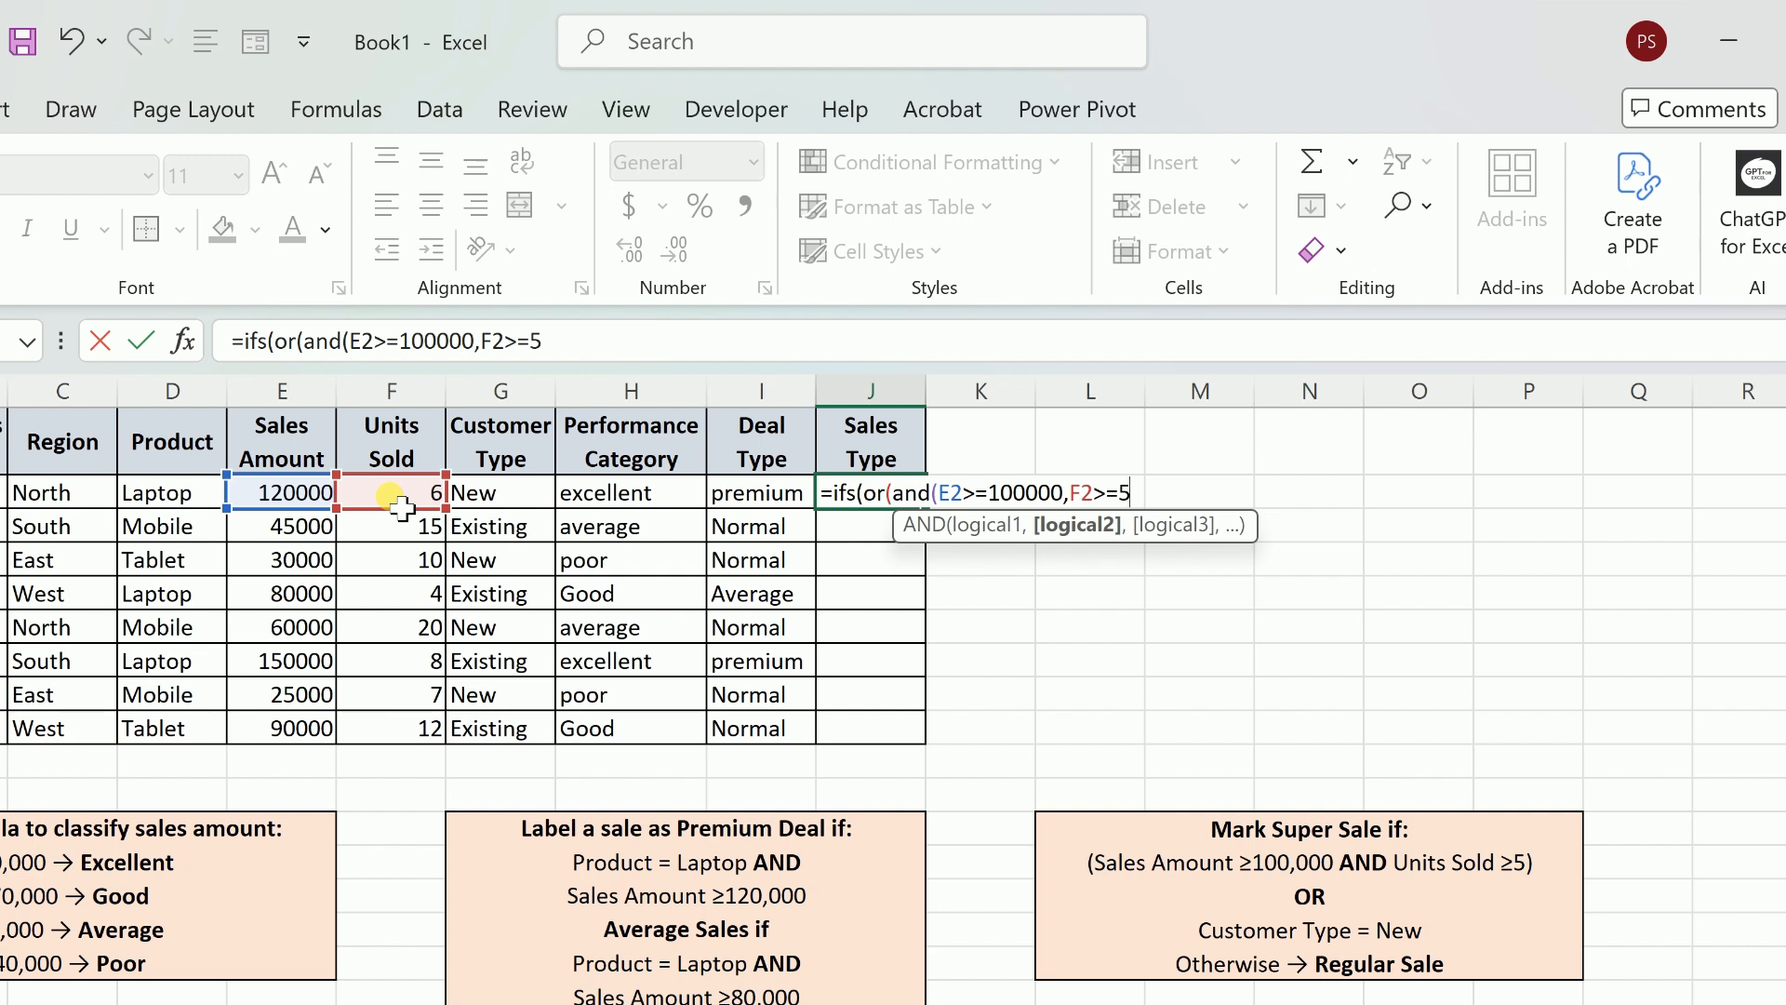
{"action": "type", "text": ")"}
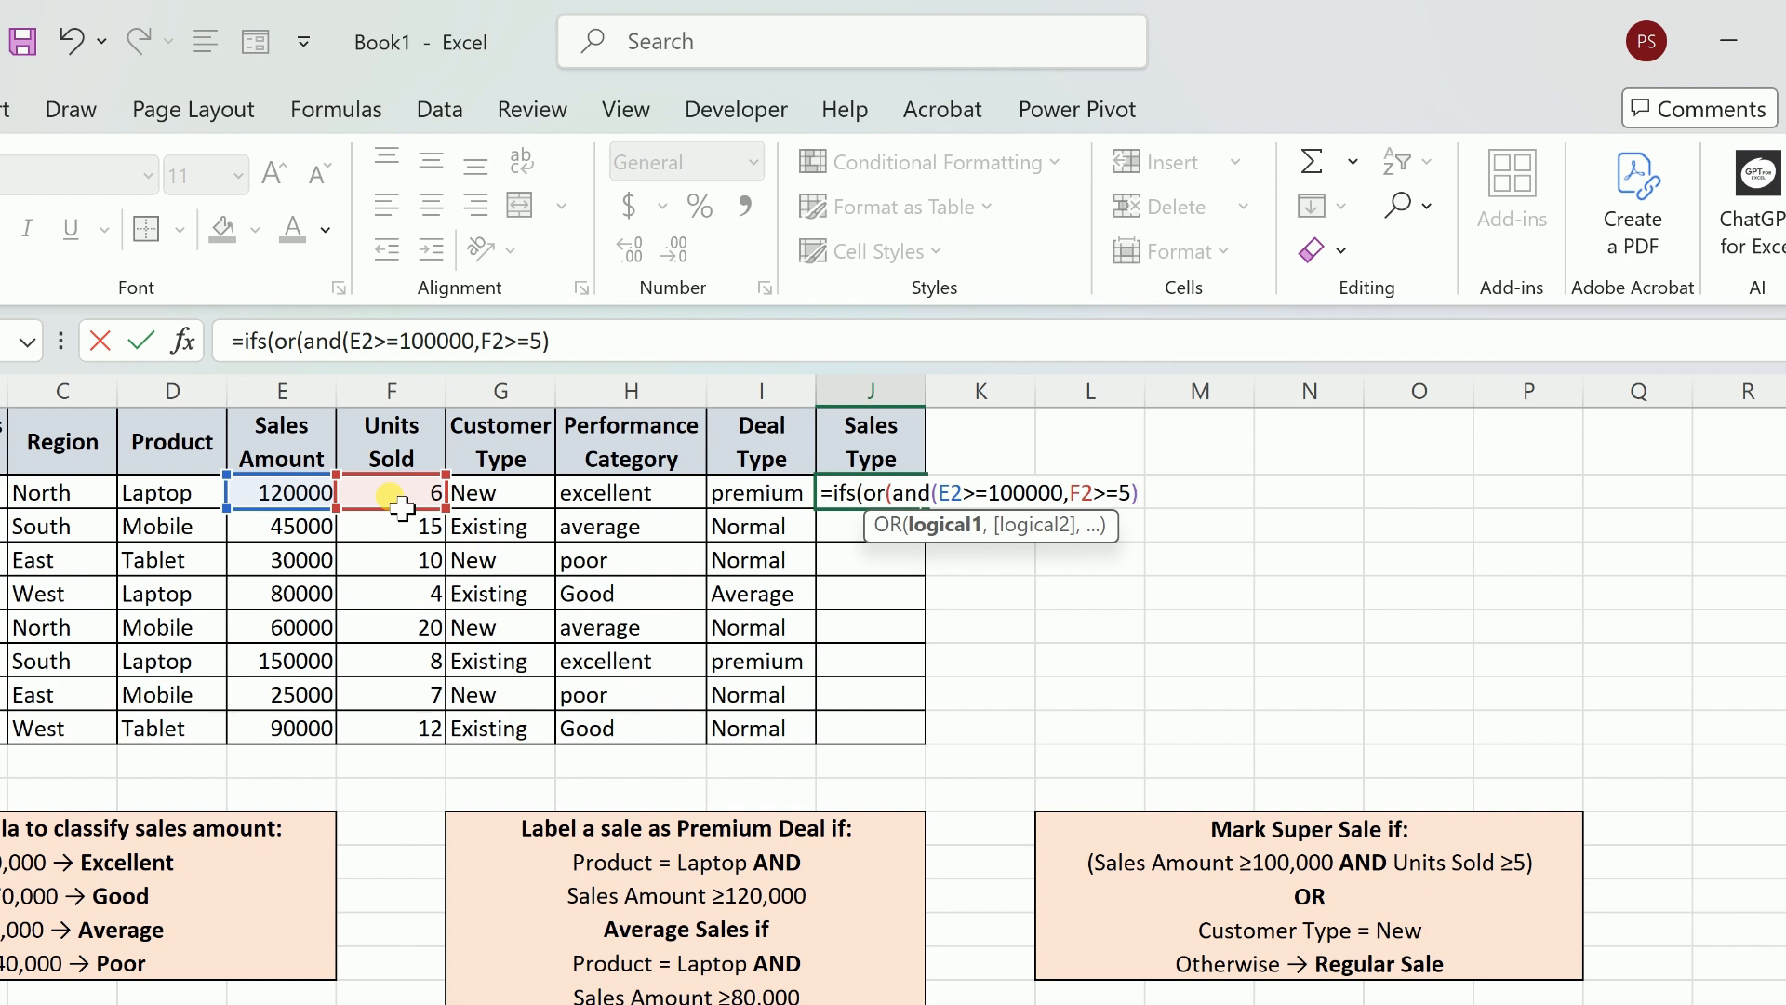
- Add G2="New" as the OR test's second condition in J2 and return "Super sale" when the test is met
{"action": "type", "text": ","}
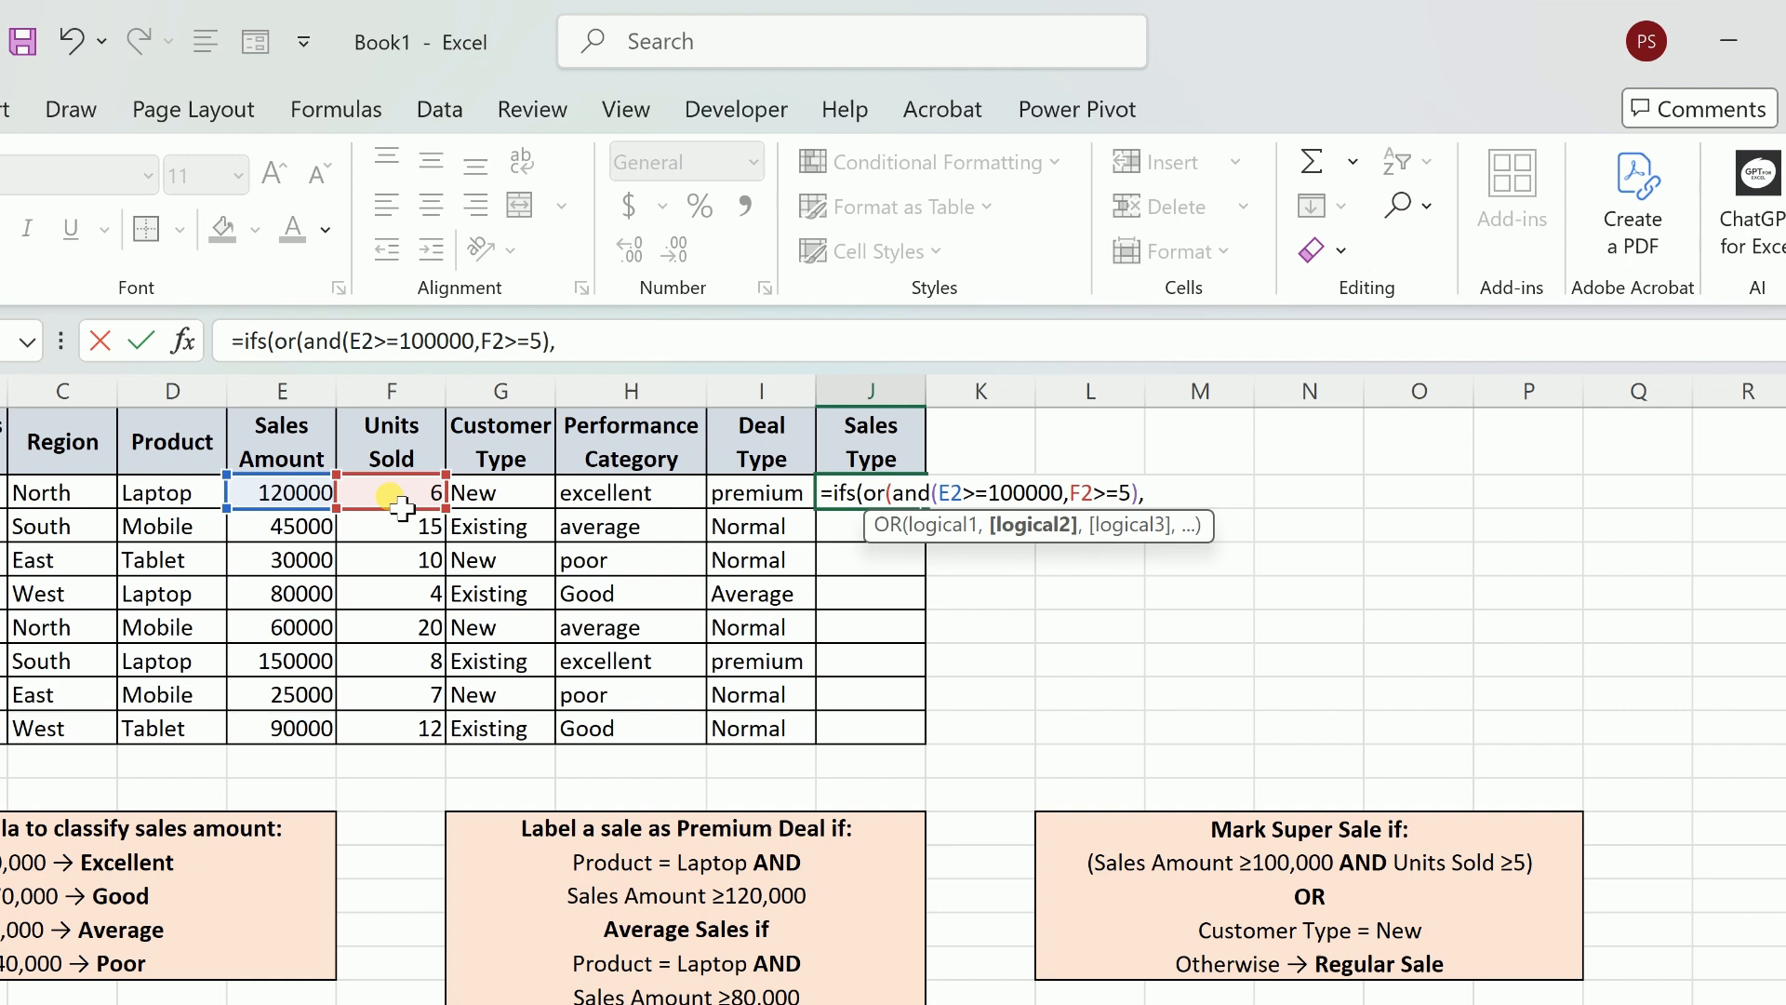
{"action": "left_click", "coordinate": [513, 502]}
{"action": "type", "text": "="}
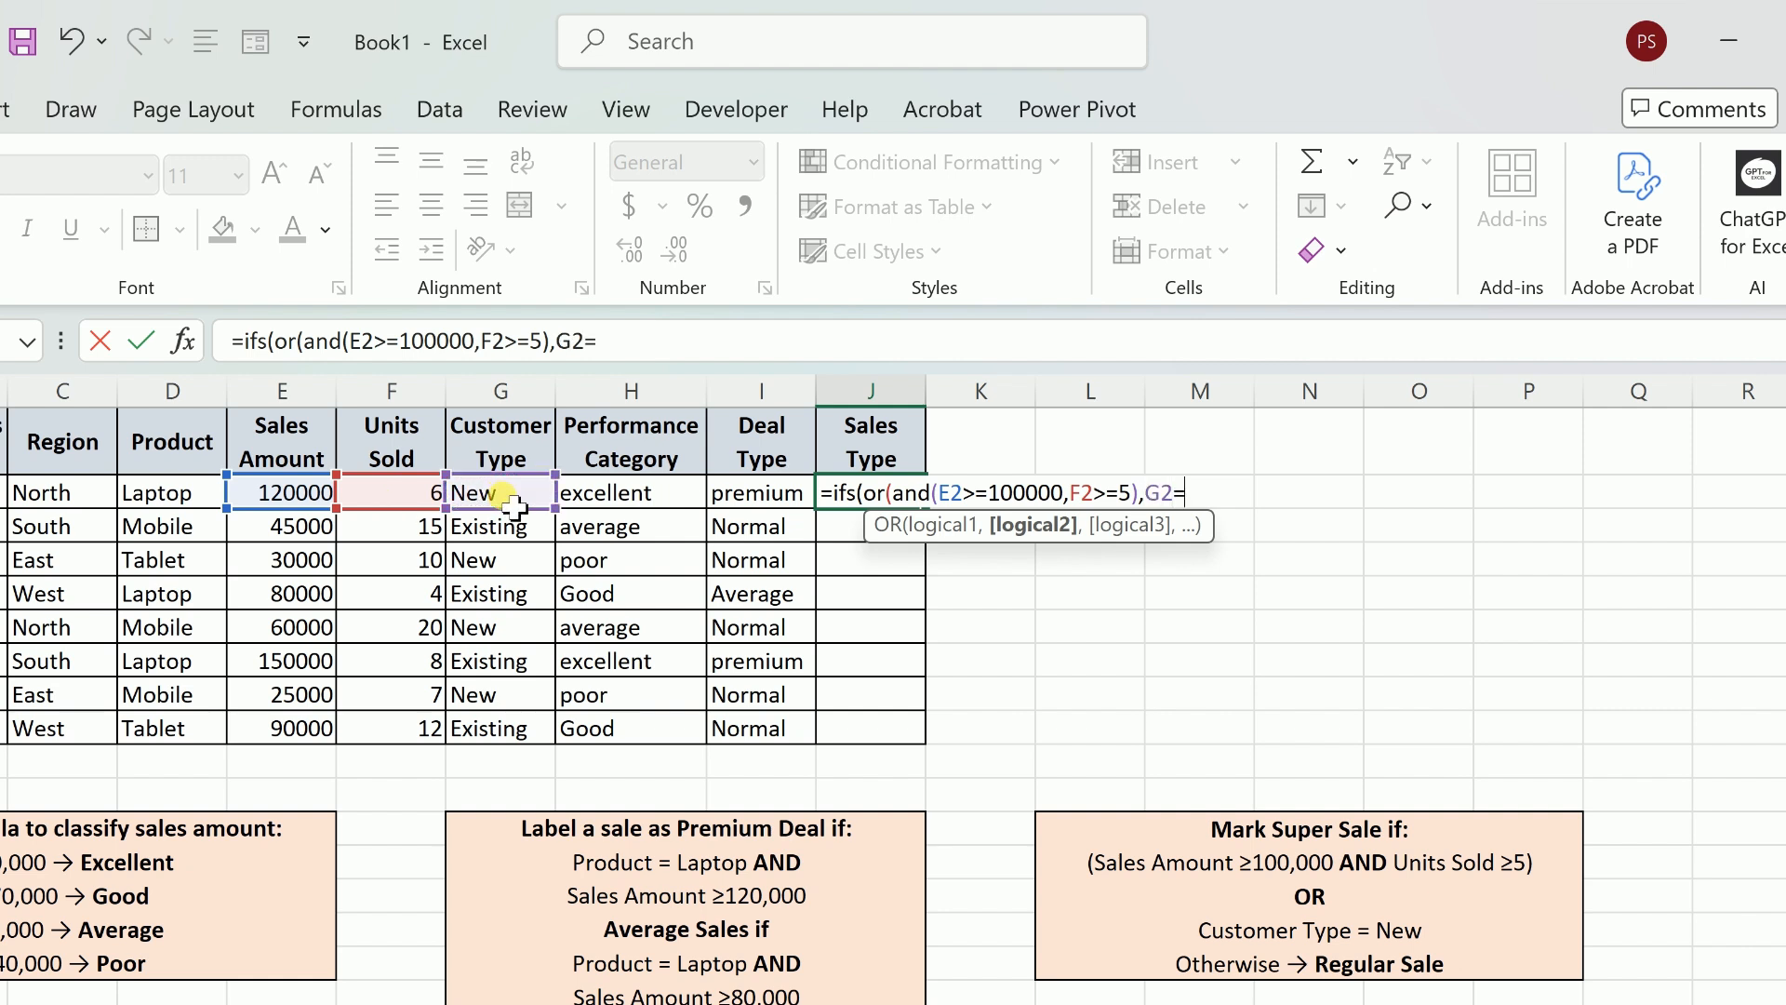
{"action": "type", "text": "\"New\"),"}
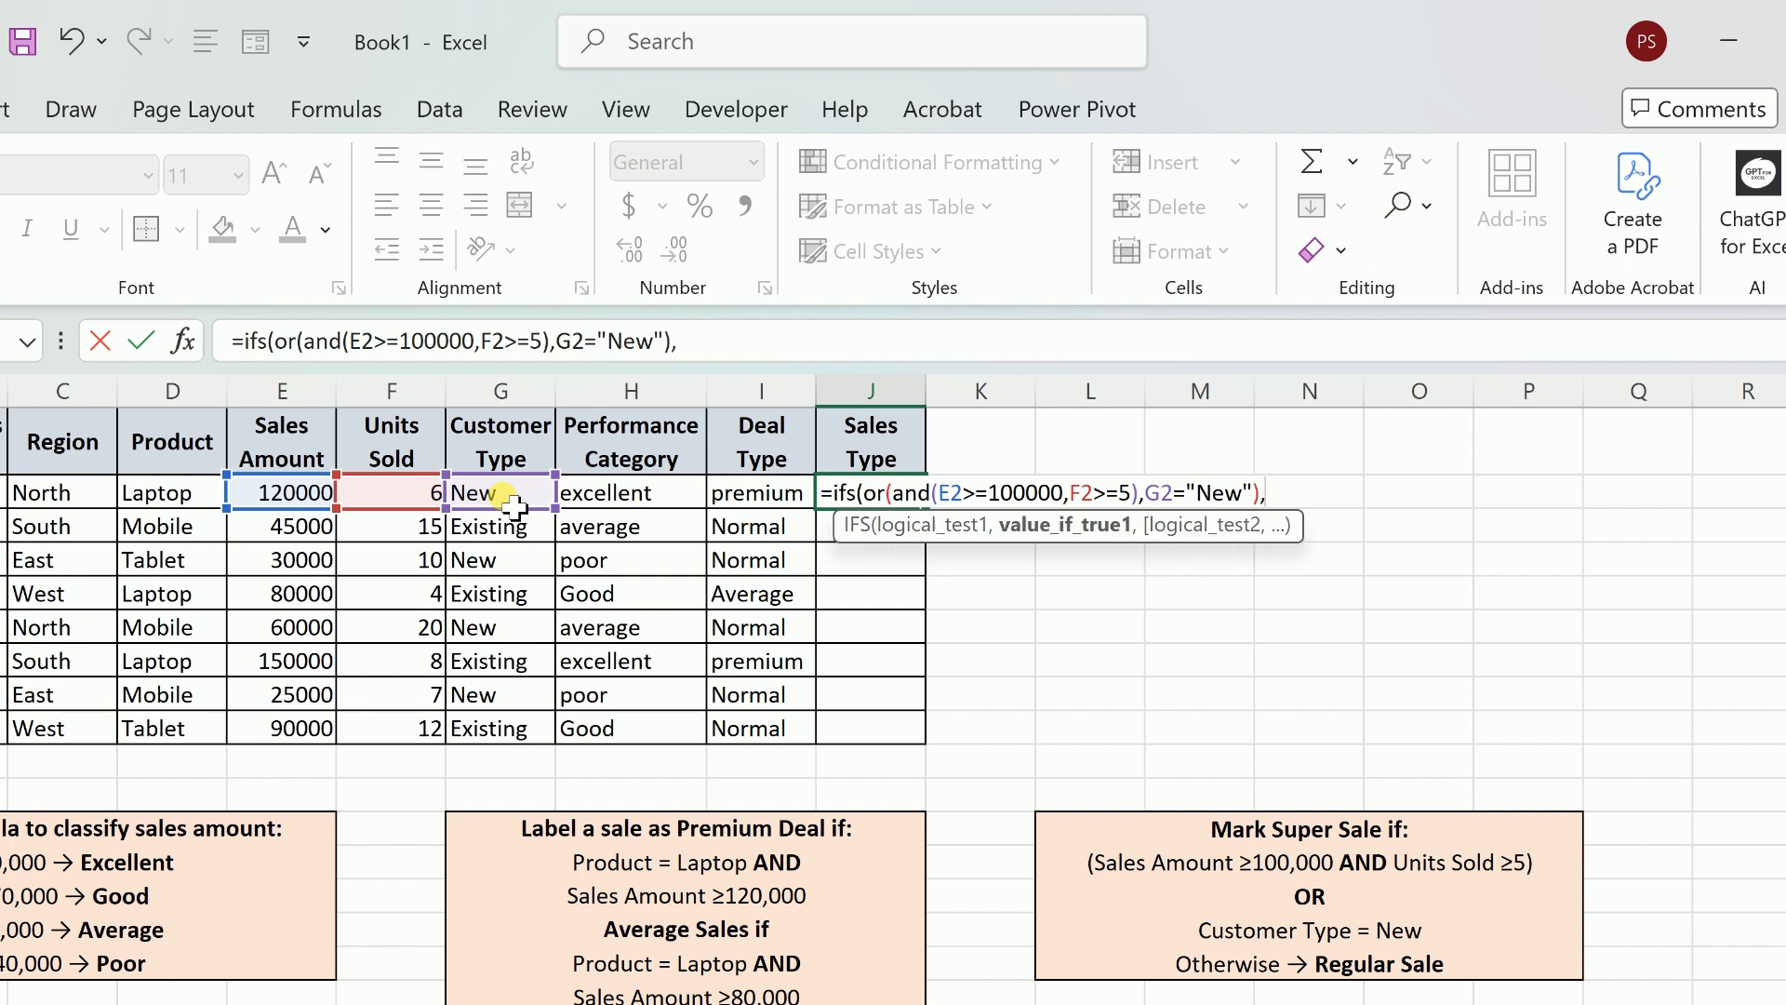
{"action": "type", "text": "\"Super sale"}
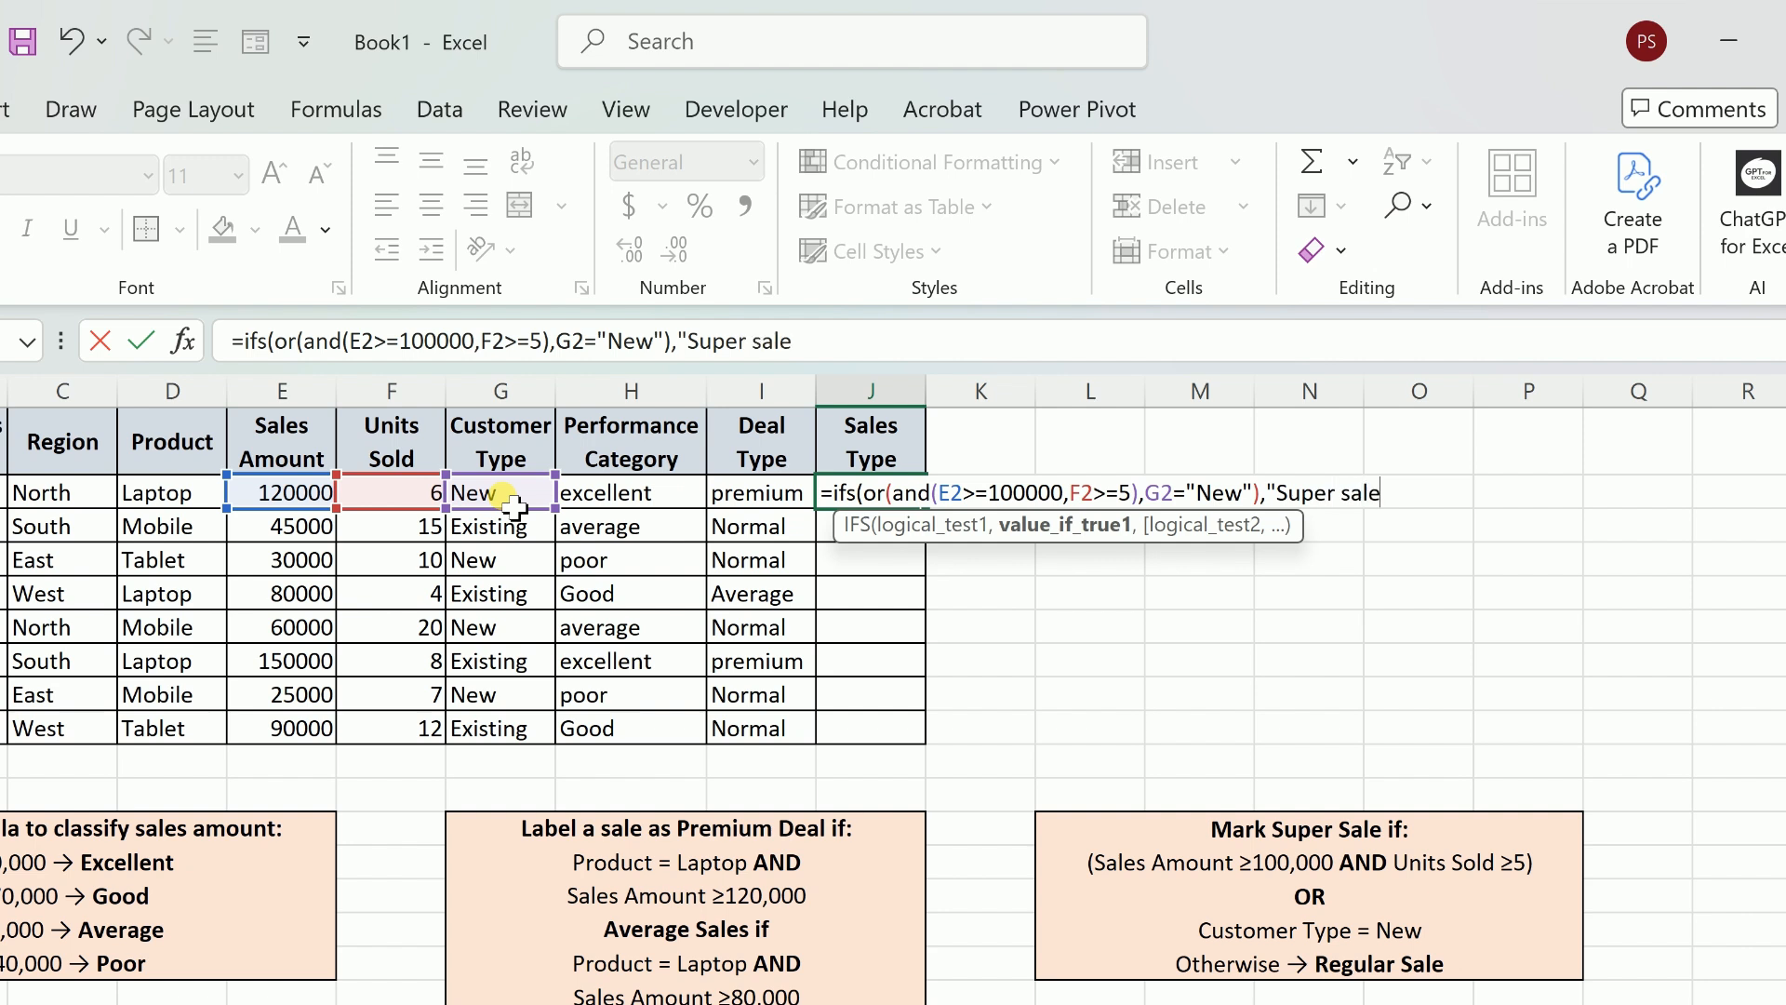
{"action": "type", "text": "\","}
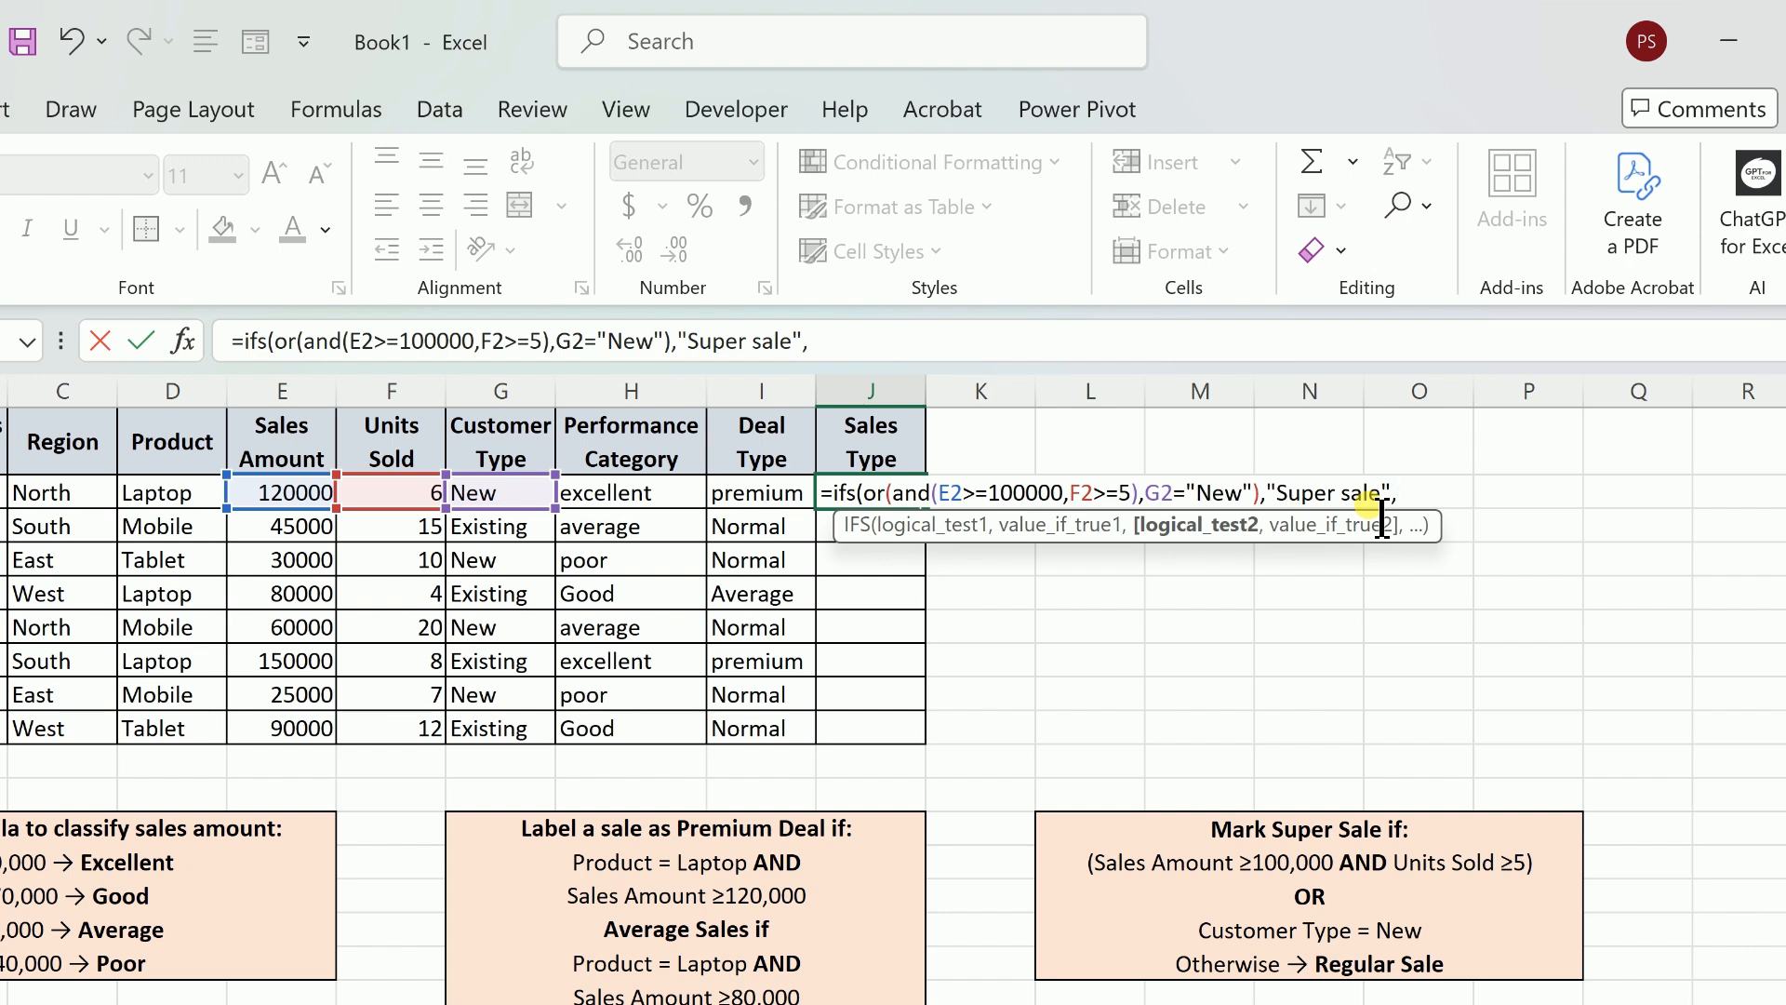
- Finish the J2 formula with a "true" fallback that returns "regular sale" and enter it
{"action": "type", "text": "\"true\",\"re"}
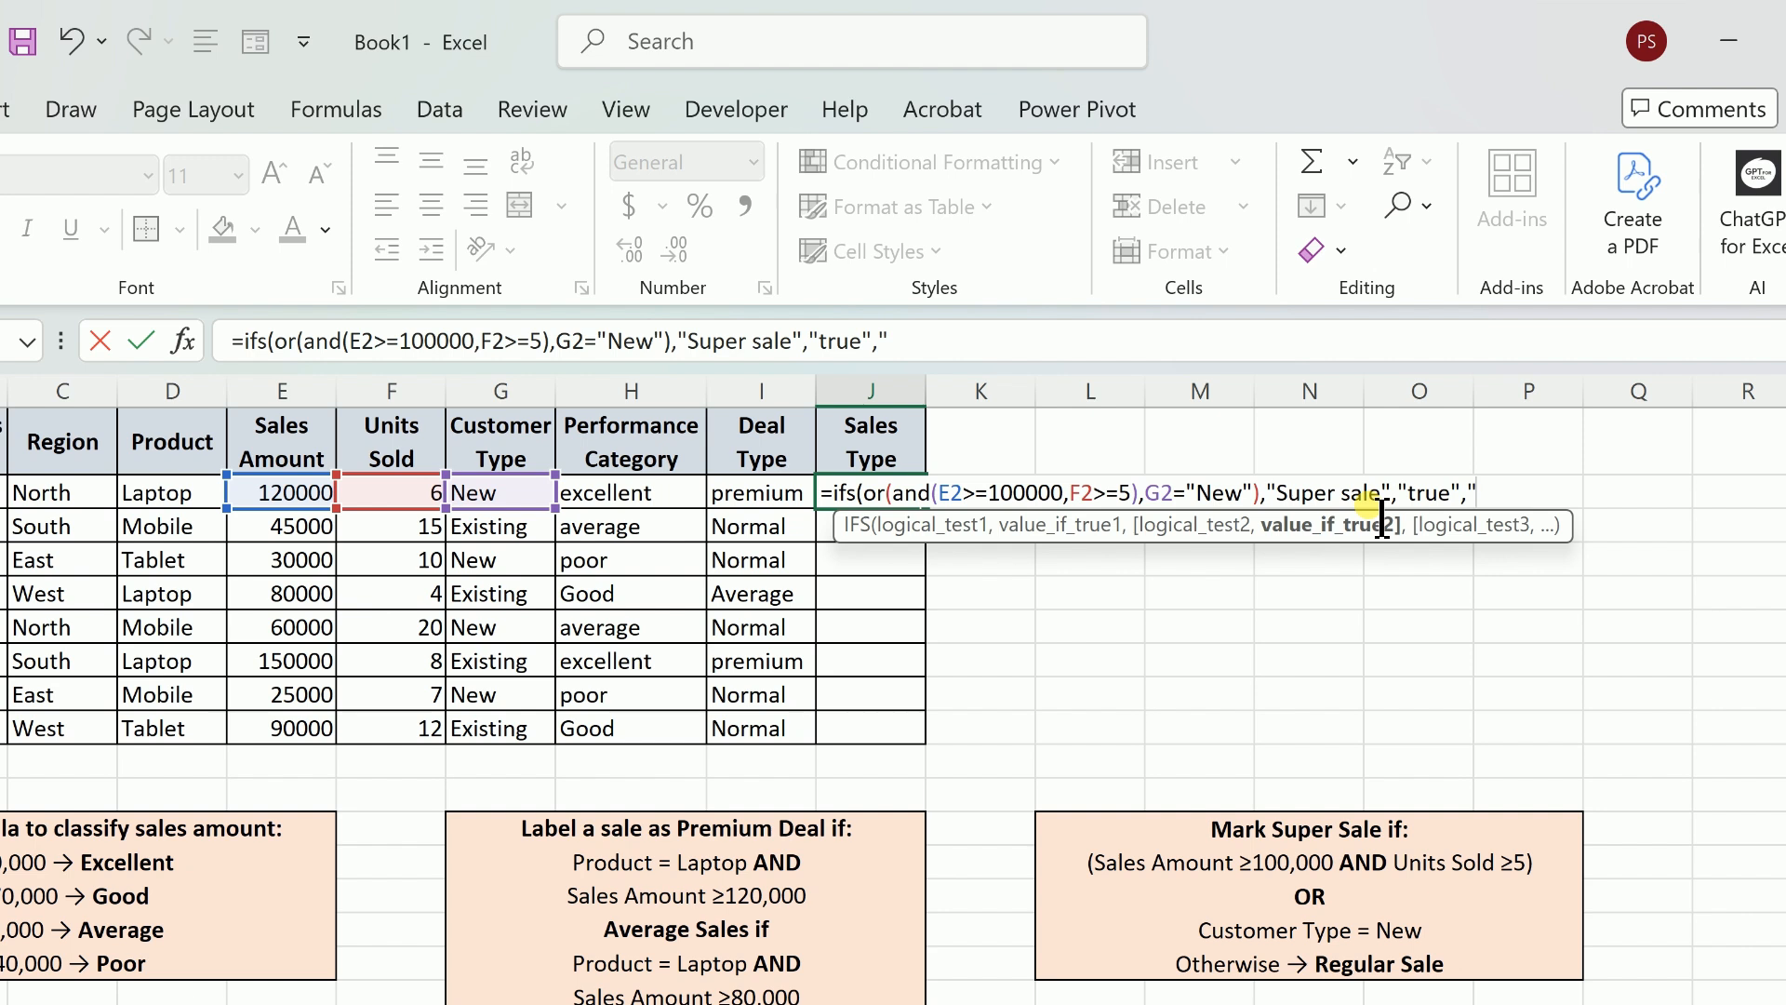
{"action": "type", "text": "gular sale"}
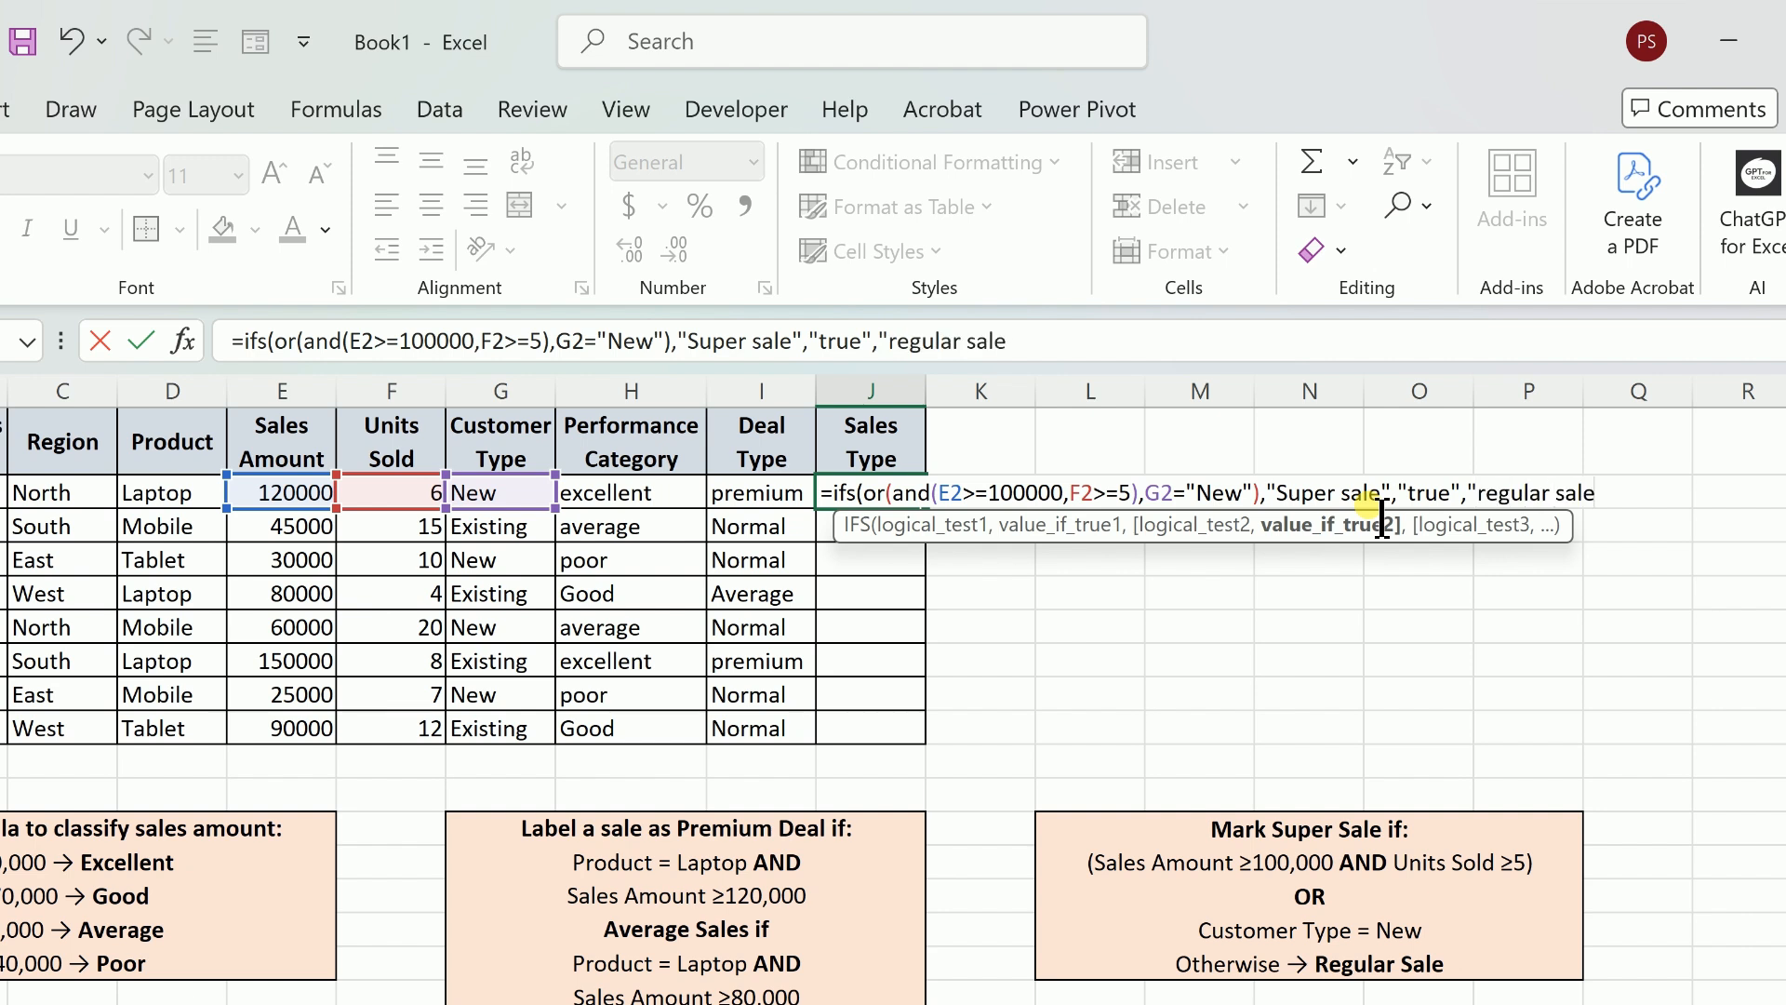
{"action": "type", "text": "\")"}
{"action": "key", "text": "Return"}
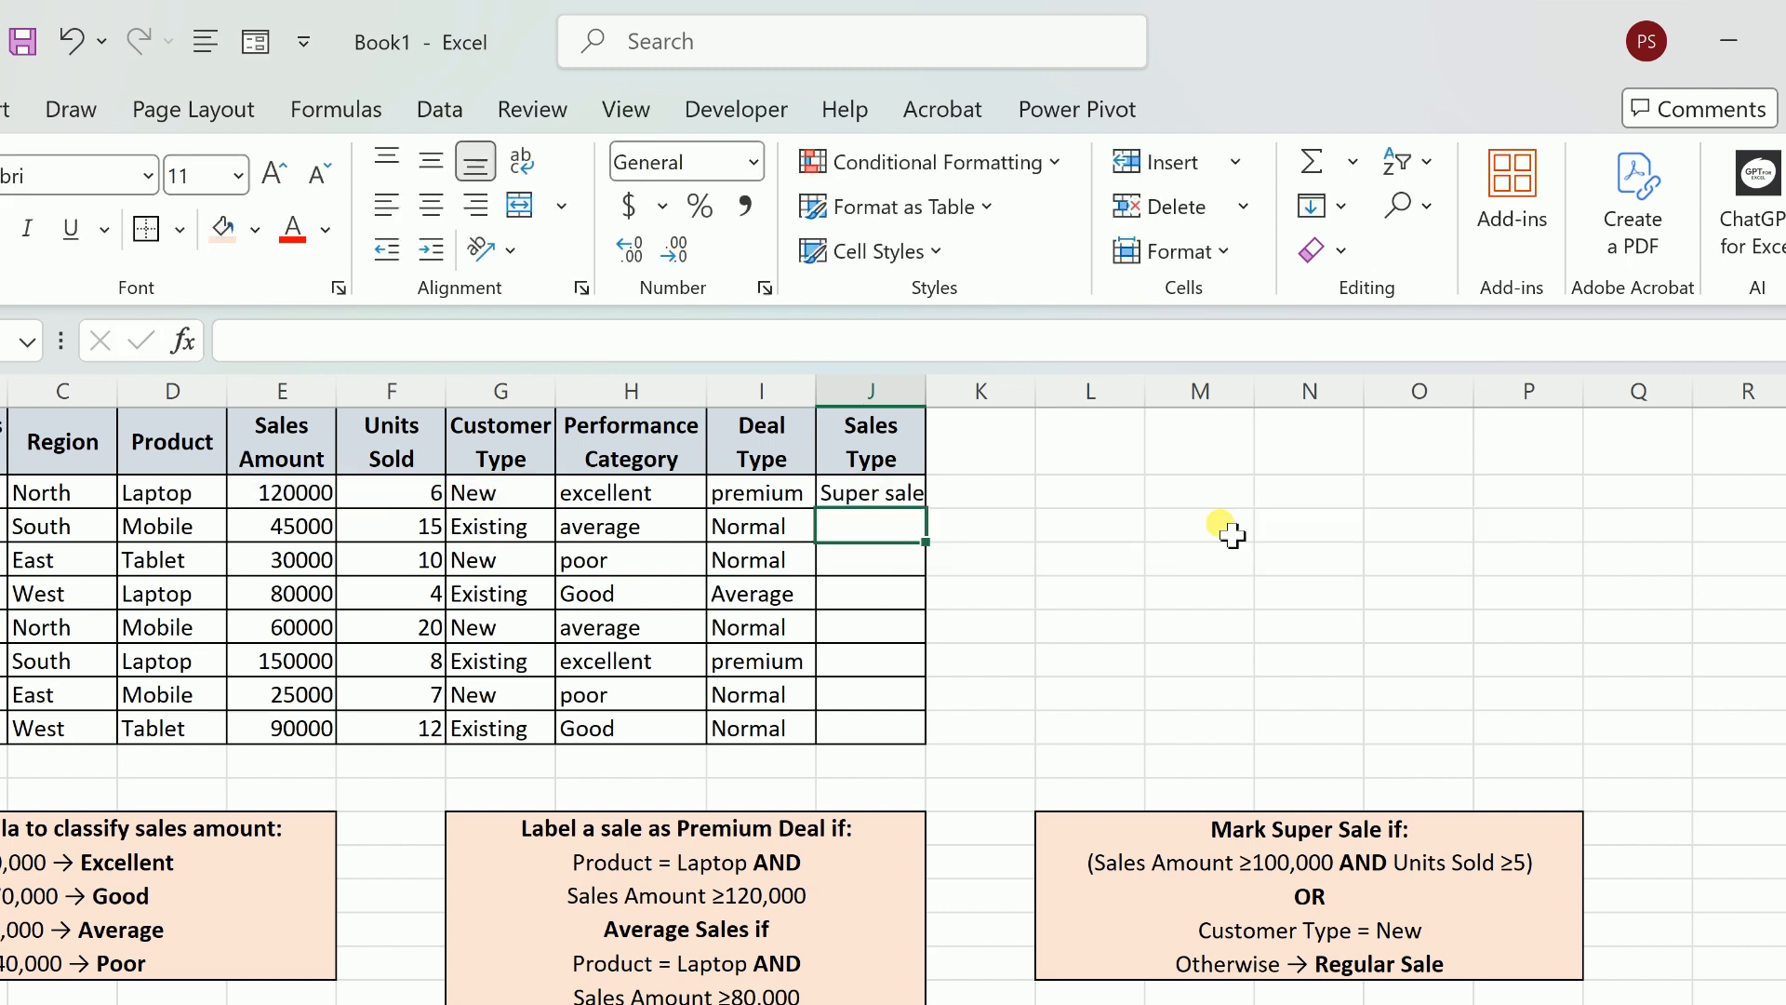
- Fill the J2 formula down the Sales Type column to J9 and auto-fit column J's width
{"action": "left_click", "coordinate": [907, 493]}
{"action": "double_click", "coordinate": [925, 508]}
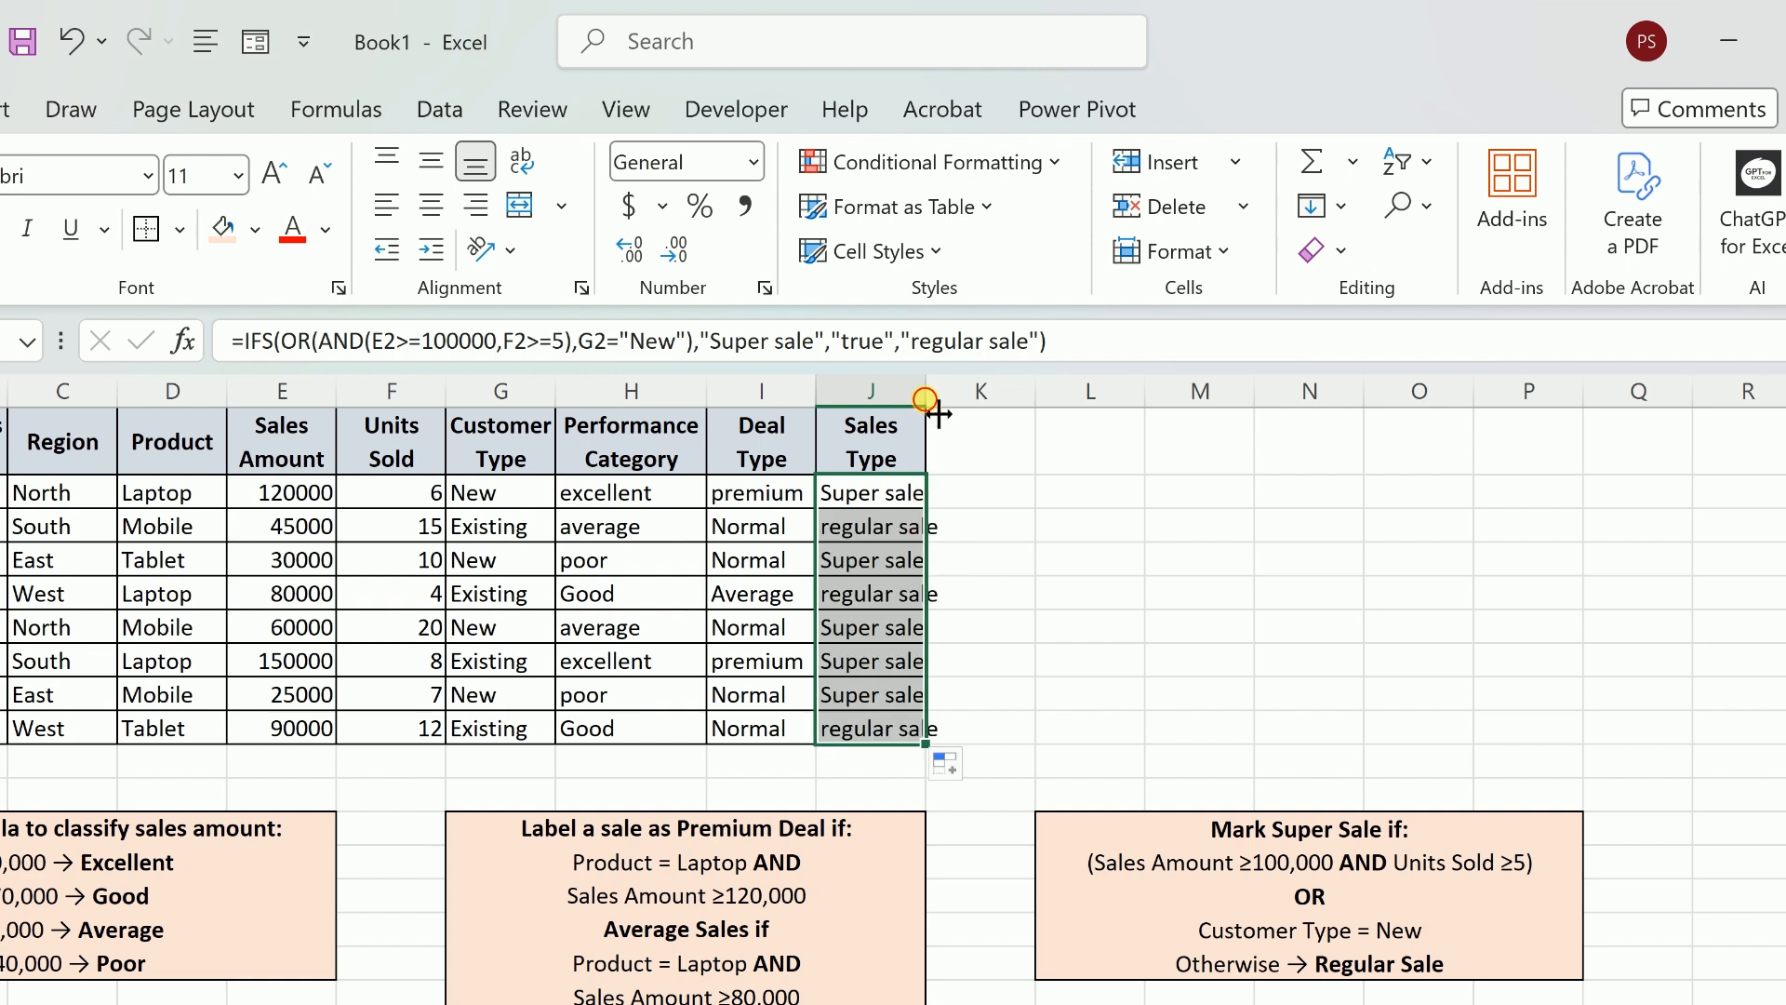
{"action": "double_click", "coordinate": [926, 391]}
{"action": "left_click", "coordinate": [1046, 532]}
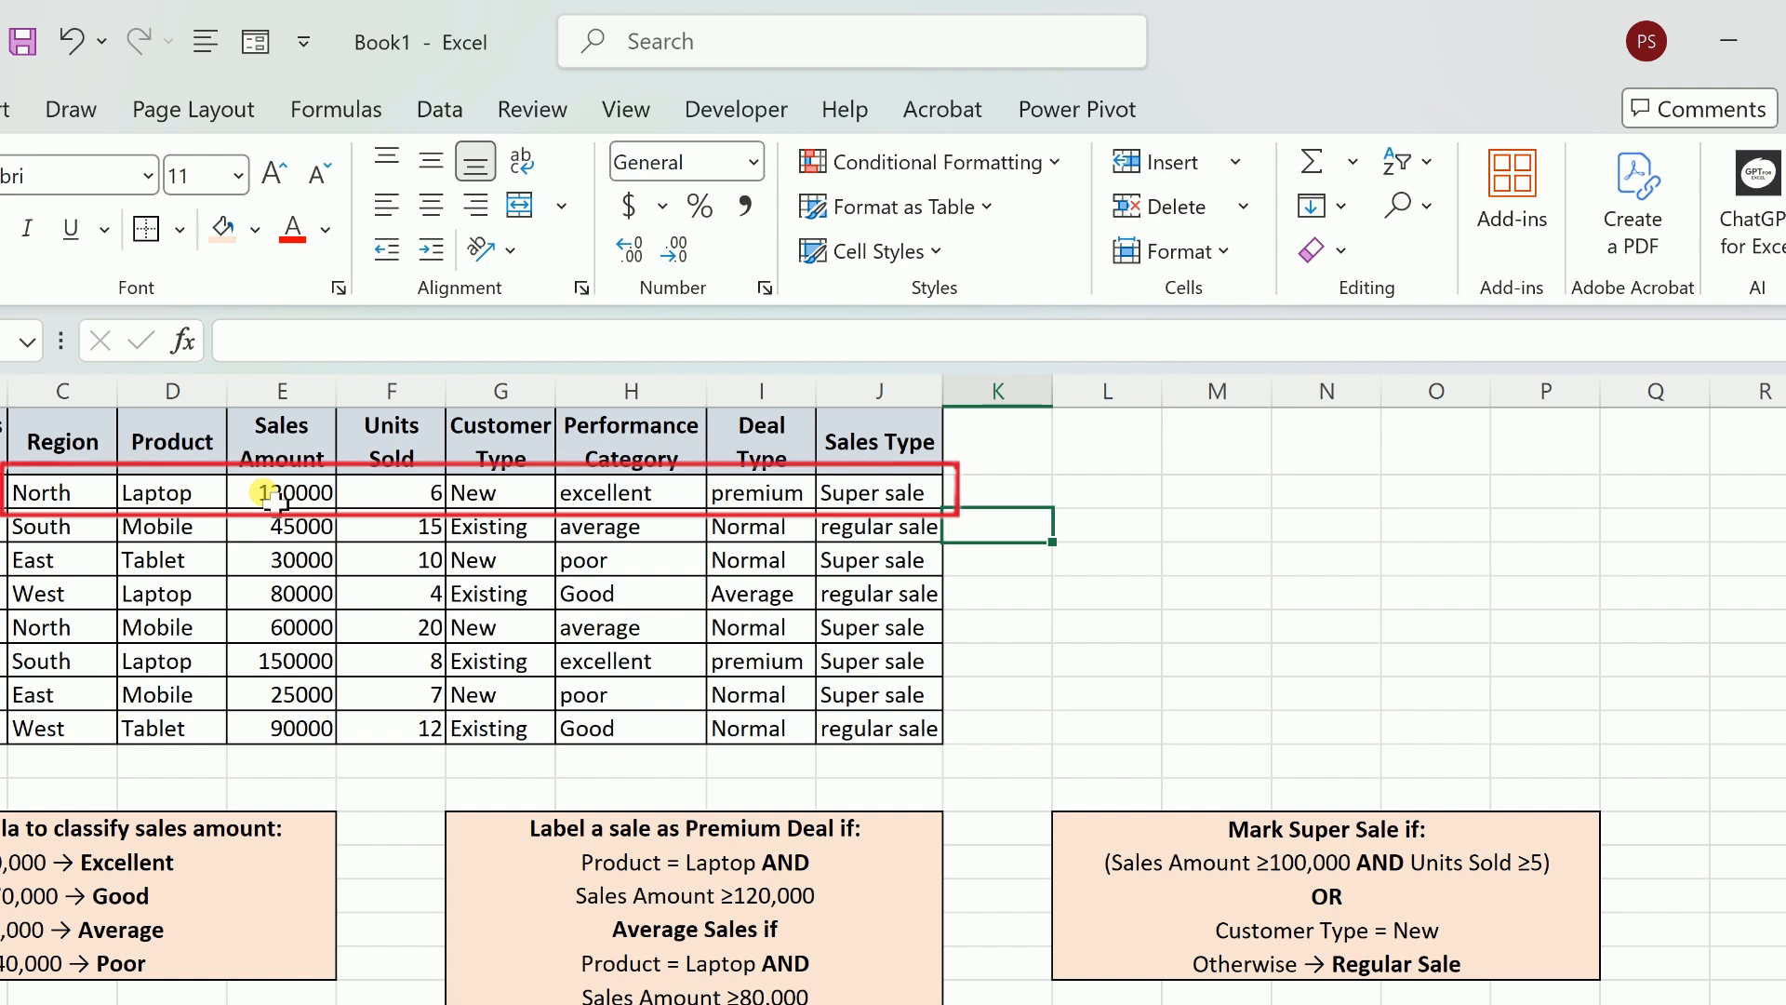
- Check the Sales Type results in rows 2 to 4 against each sale's amount, units sold and customer type using the Super Sale criteria
{"action": "left_click_drag", "start_coordinate": [277, 502], "coordinate": [362, 505]}
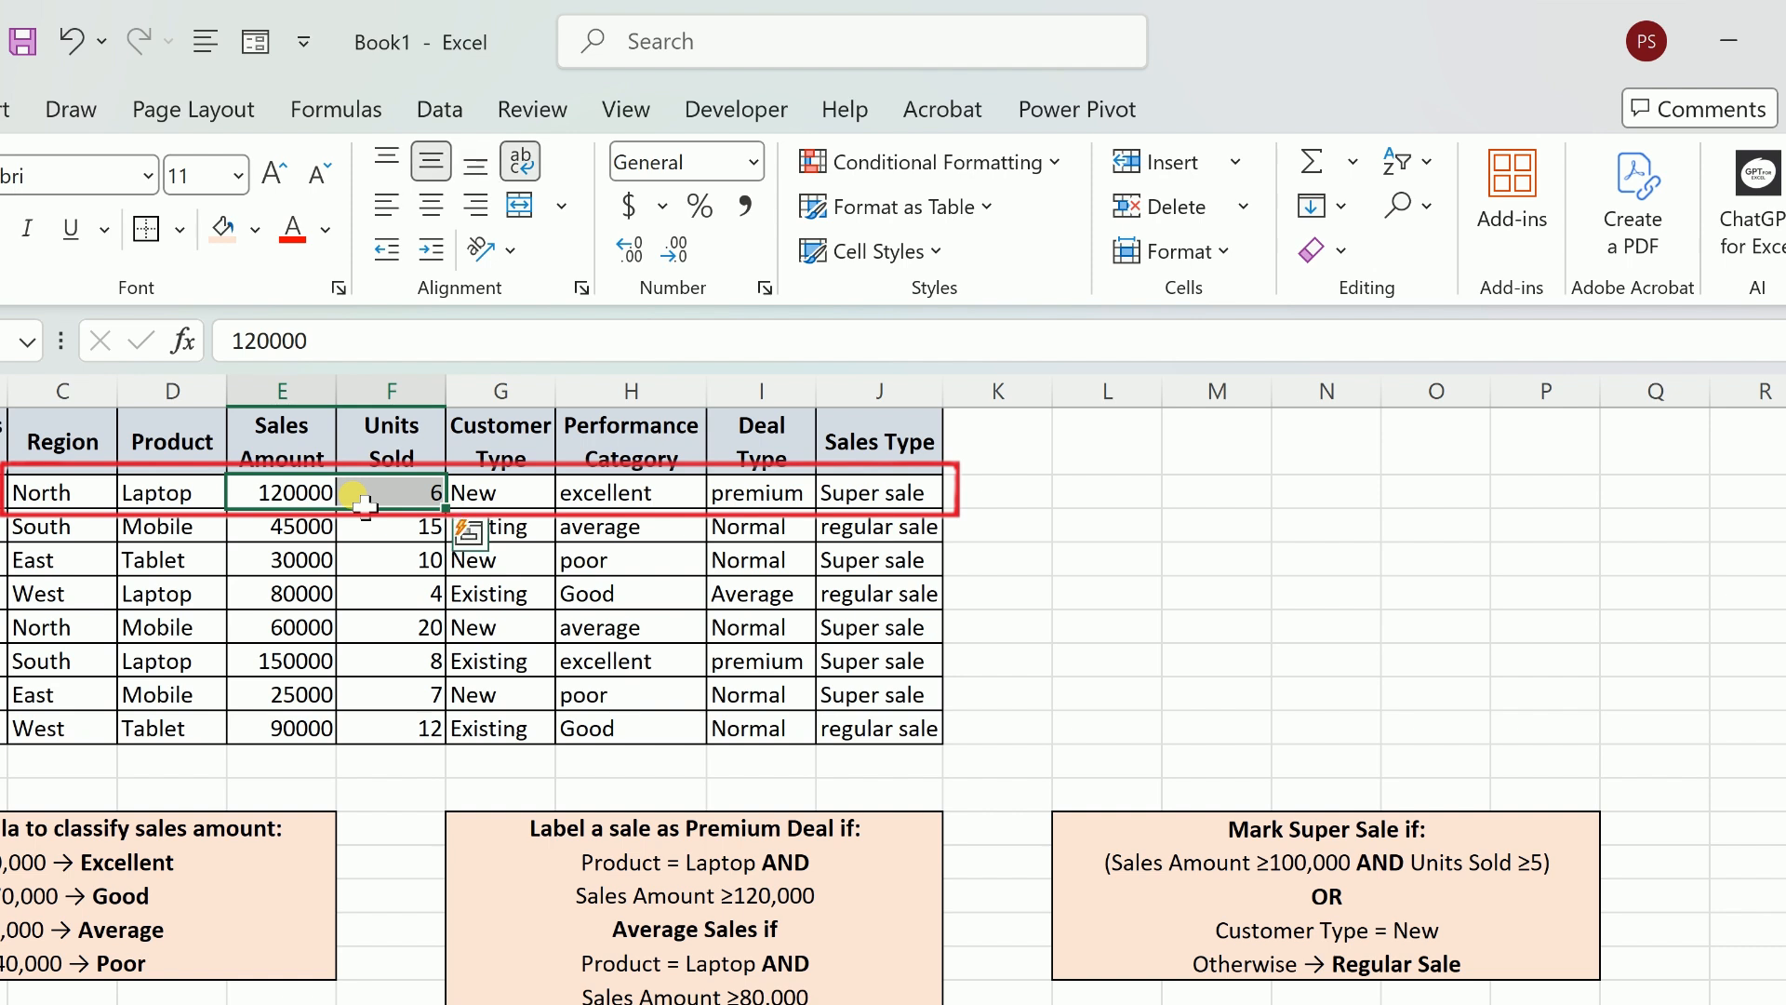
{"action": "left_click", "coordinate": [510, 499]}
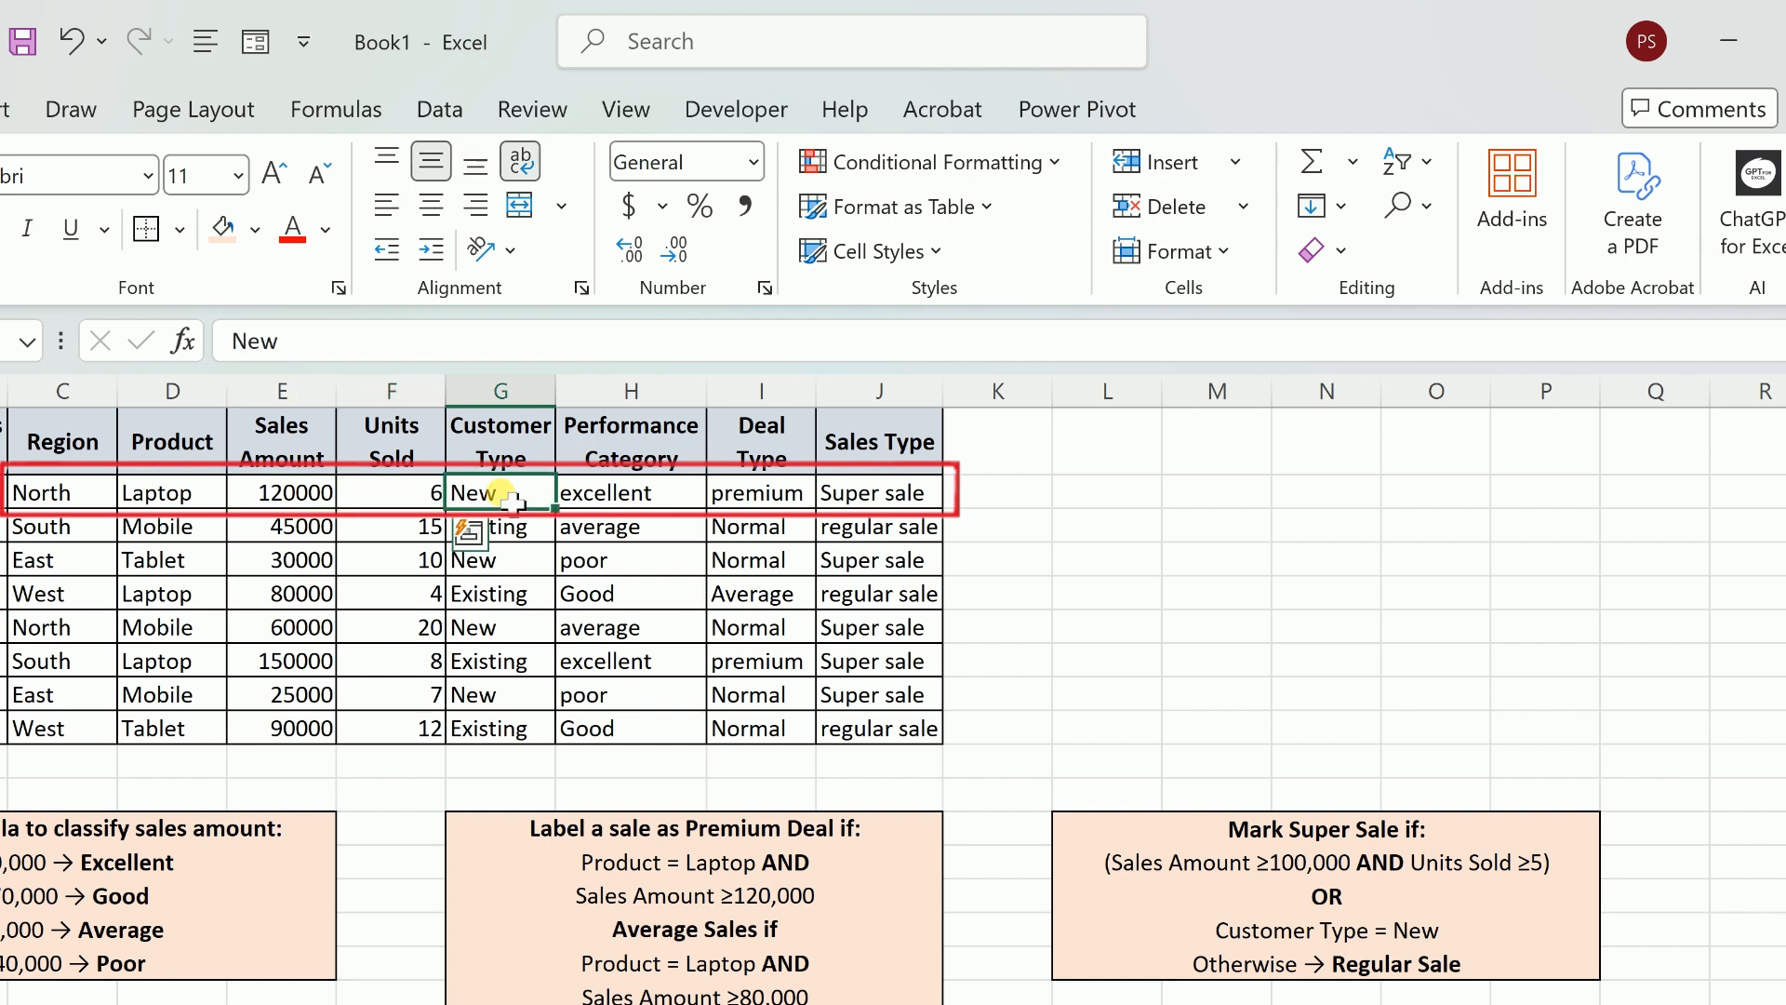
{"action": "left_click", "coordinate": [922, 492]}
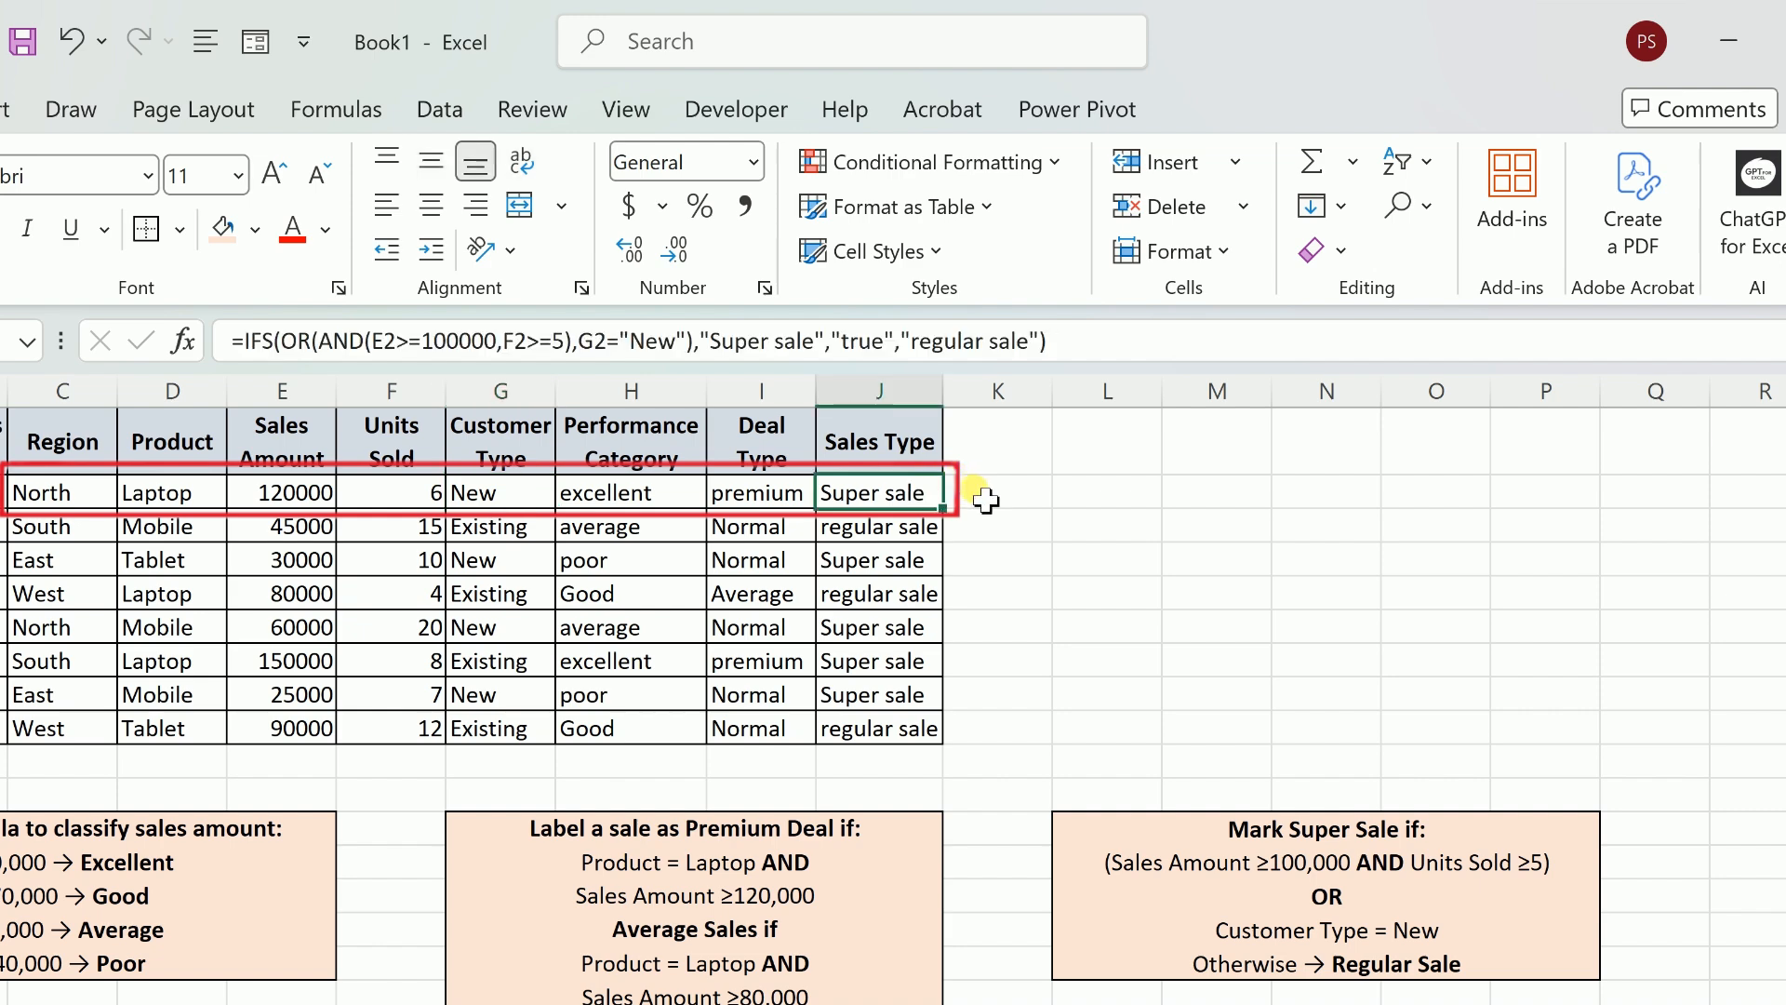
{"action": "left_click", "coordinate": [279, 528]}
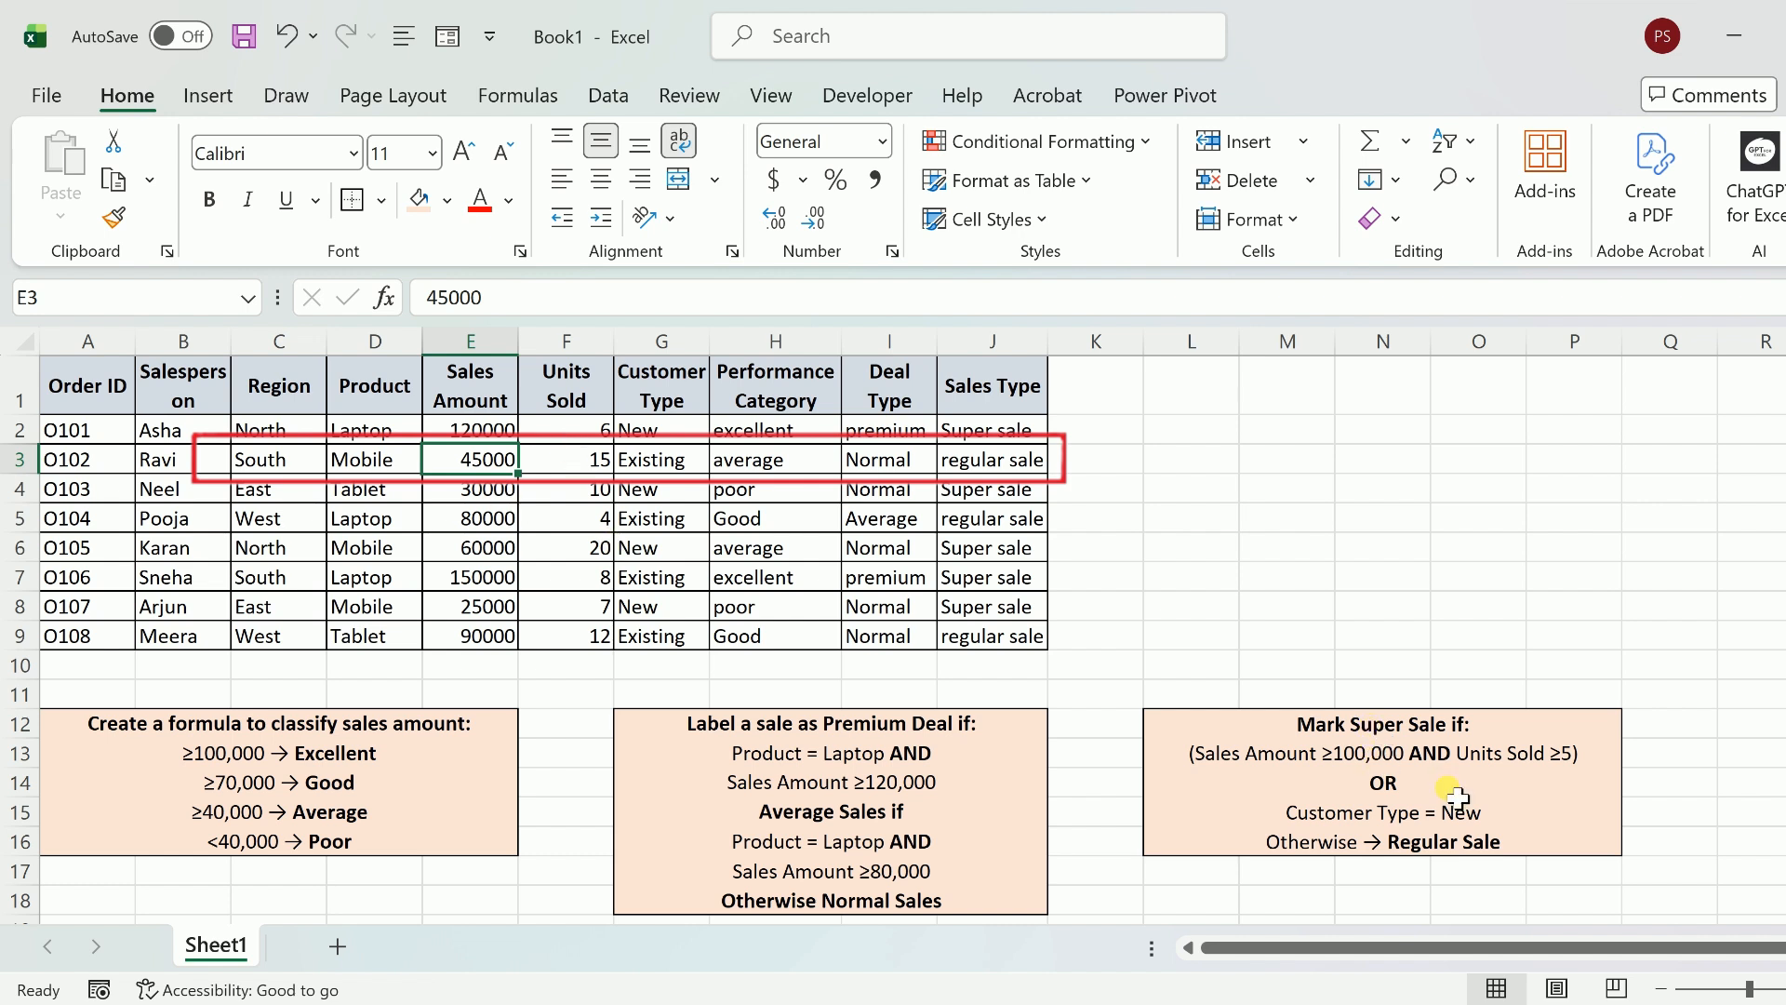
{"action": "left_click", "coordinate": [1296, 758]}
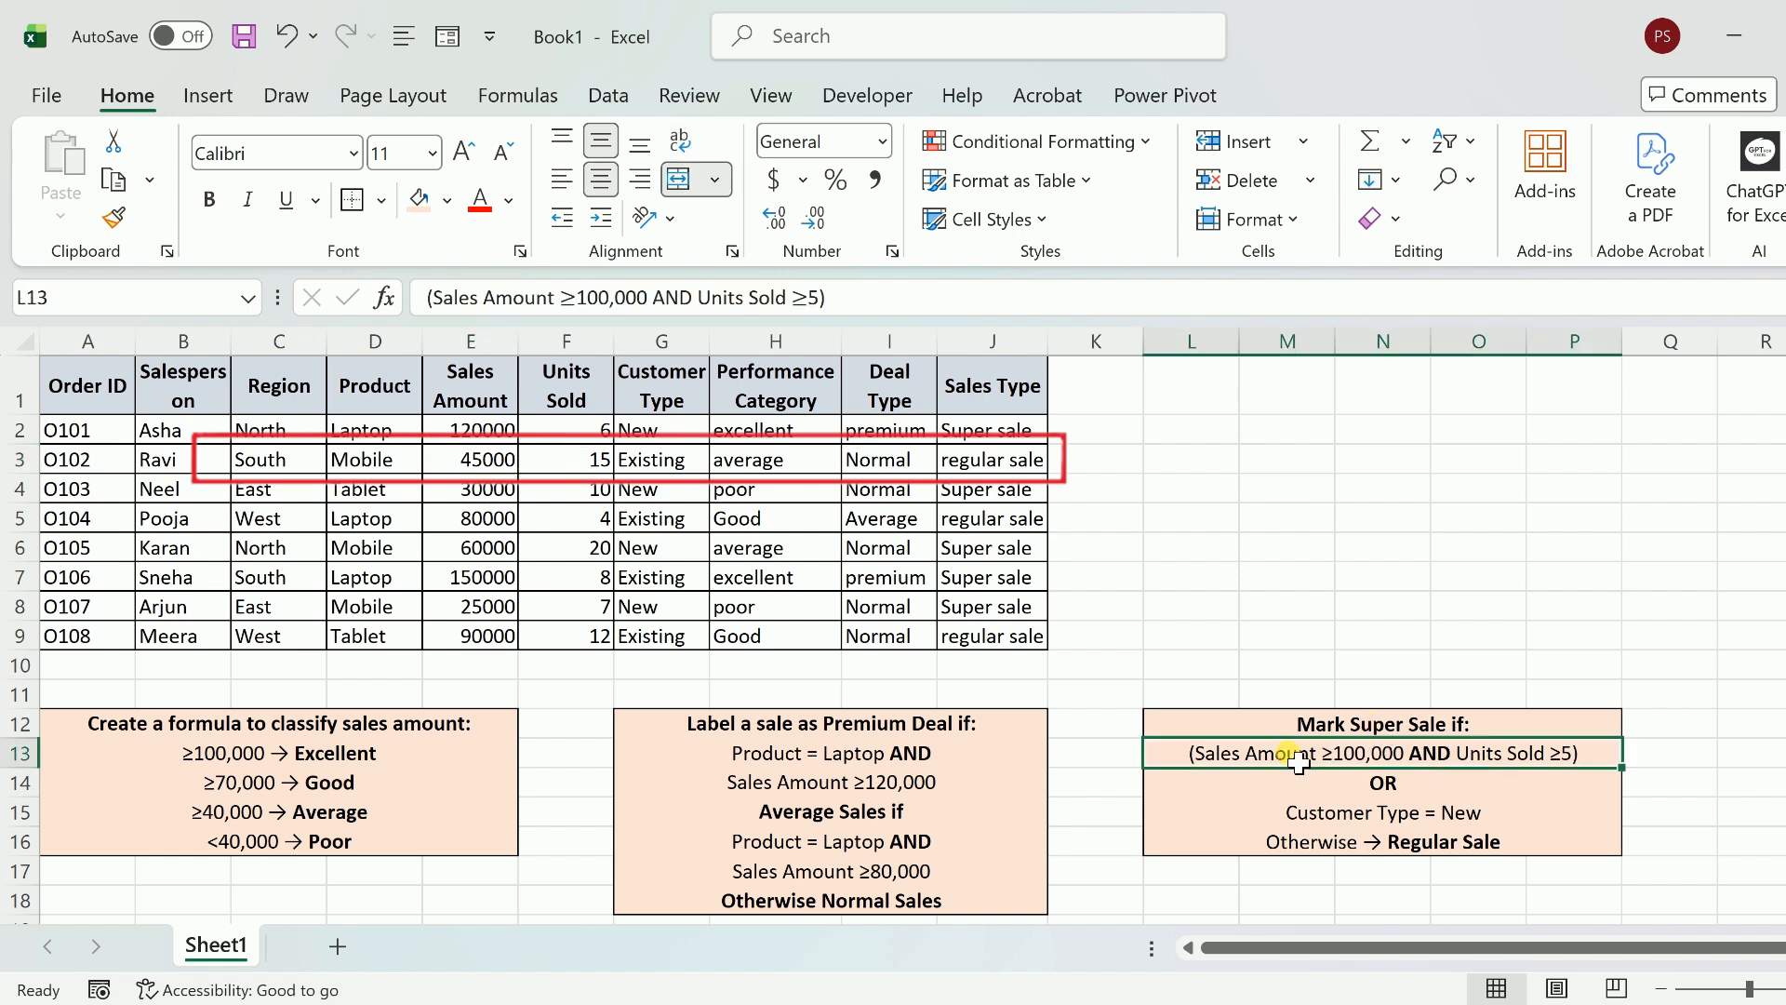
{"action": "left_click", "coordinate": [486, 460]}
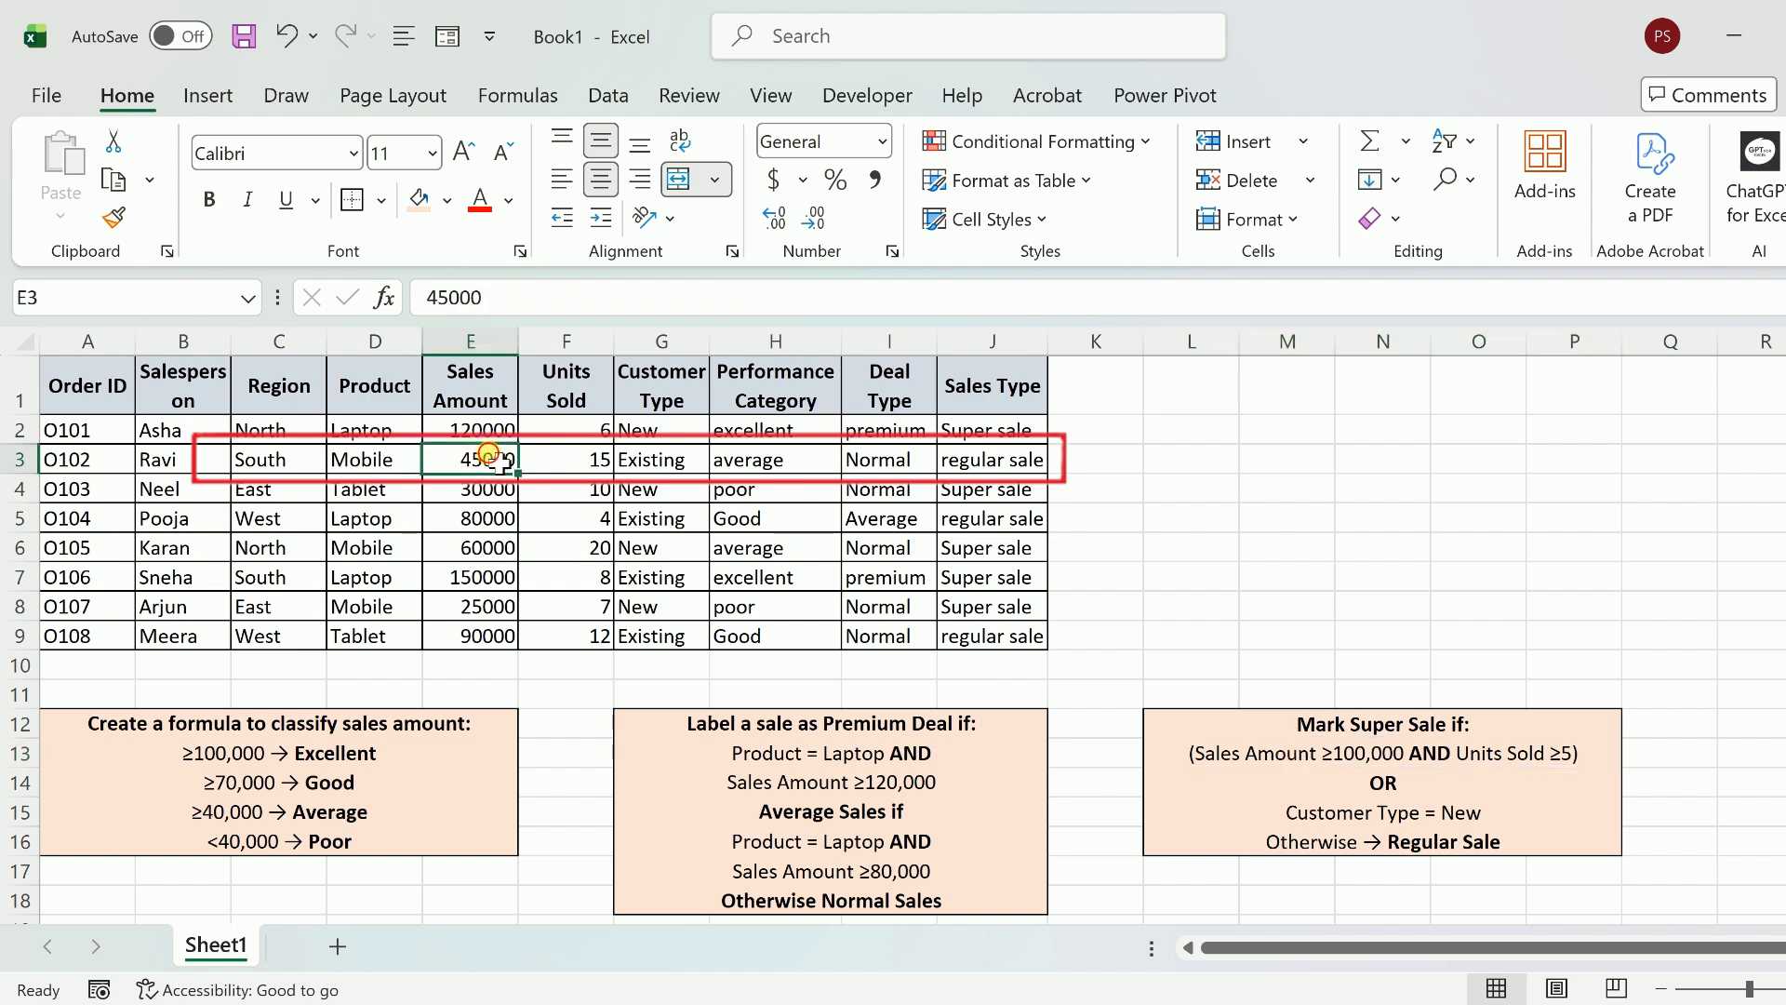
{"action": "left_click", "coordinate": [559, 470], "text": "shift"}
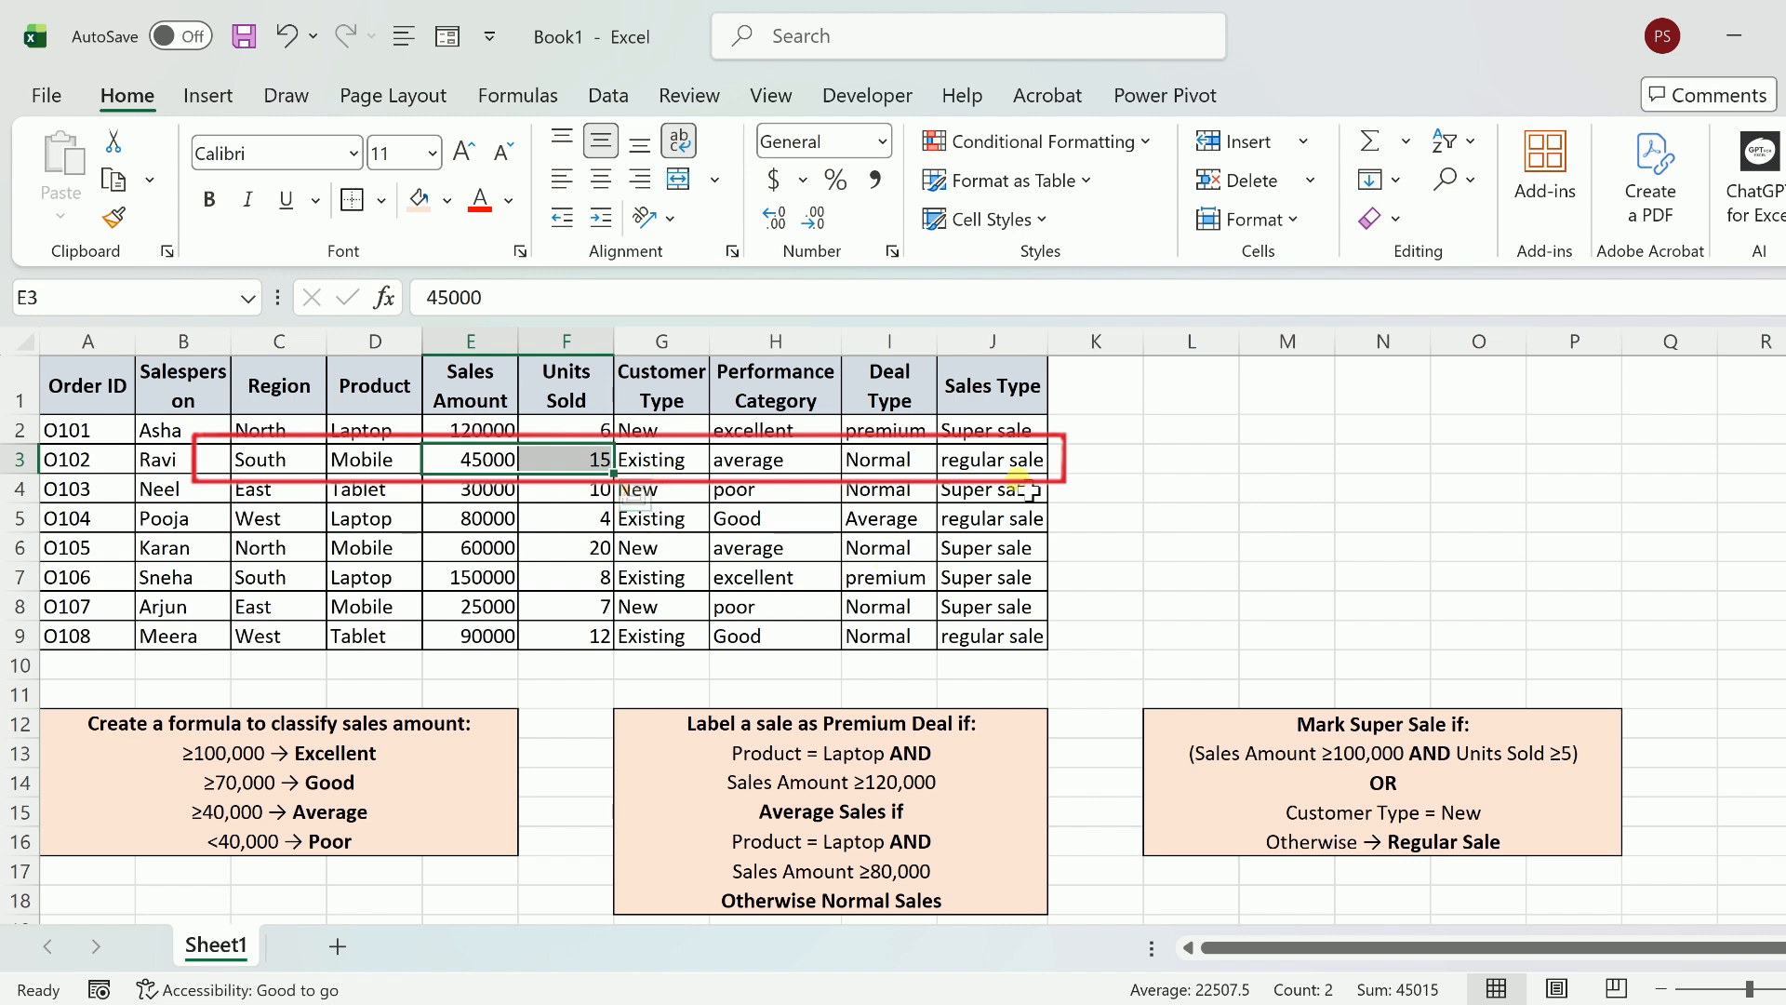
{"action": "left_click", "coordinate": [1023, 488]}
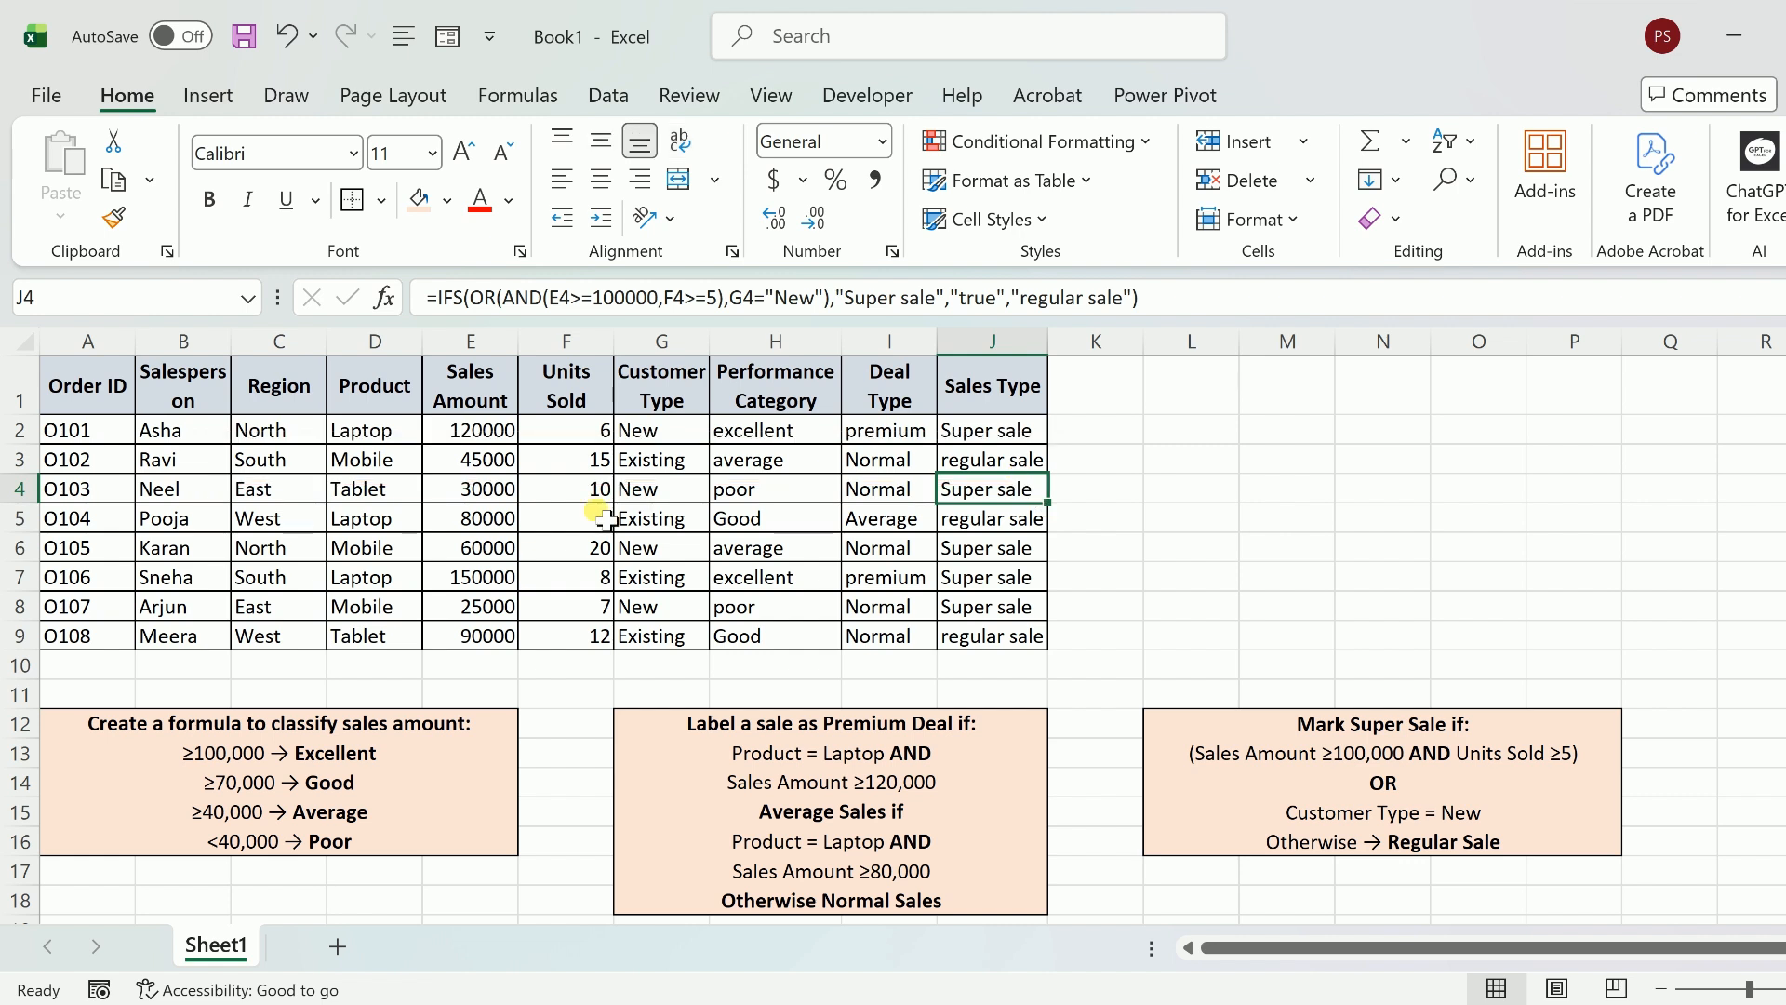
{"action": "left_click", "coordinate": [493, 490]}
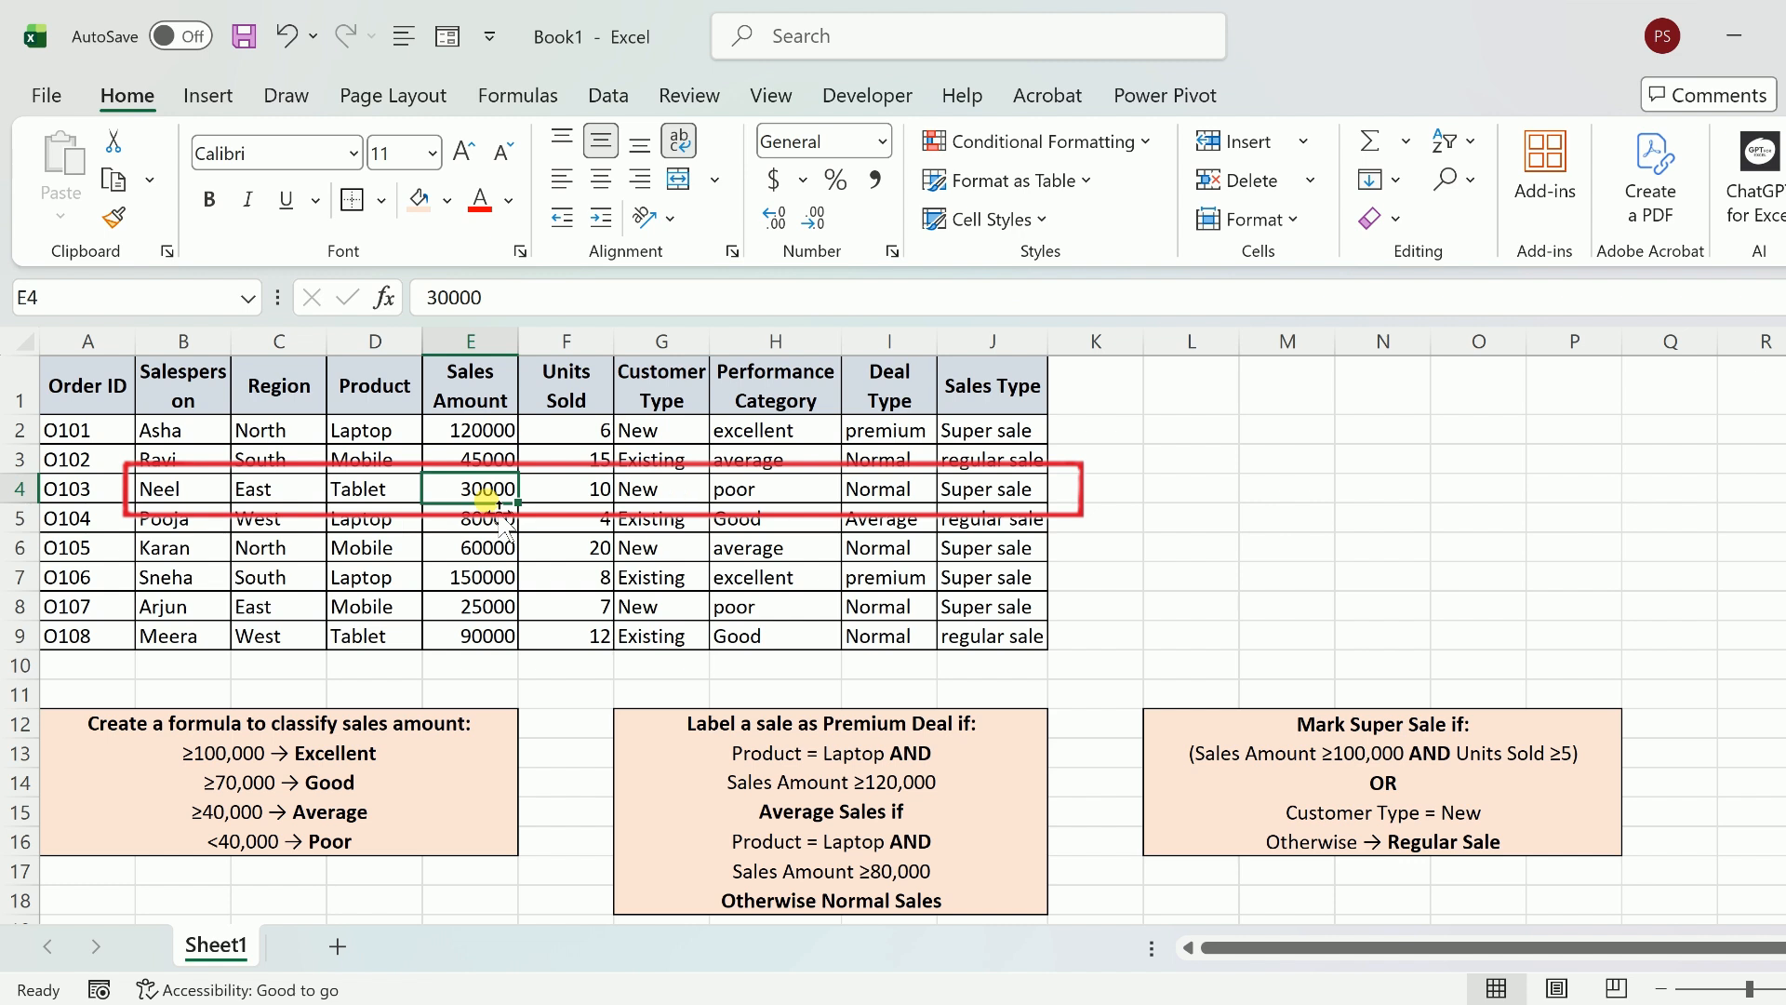
{"action": "left_click", "coordinate": [566, 493]}
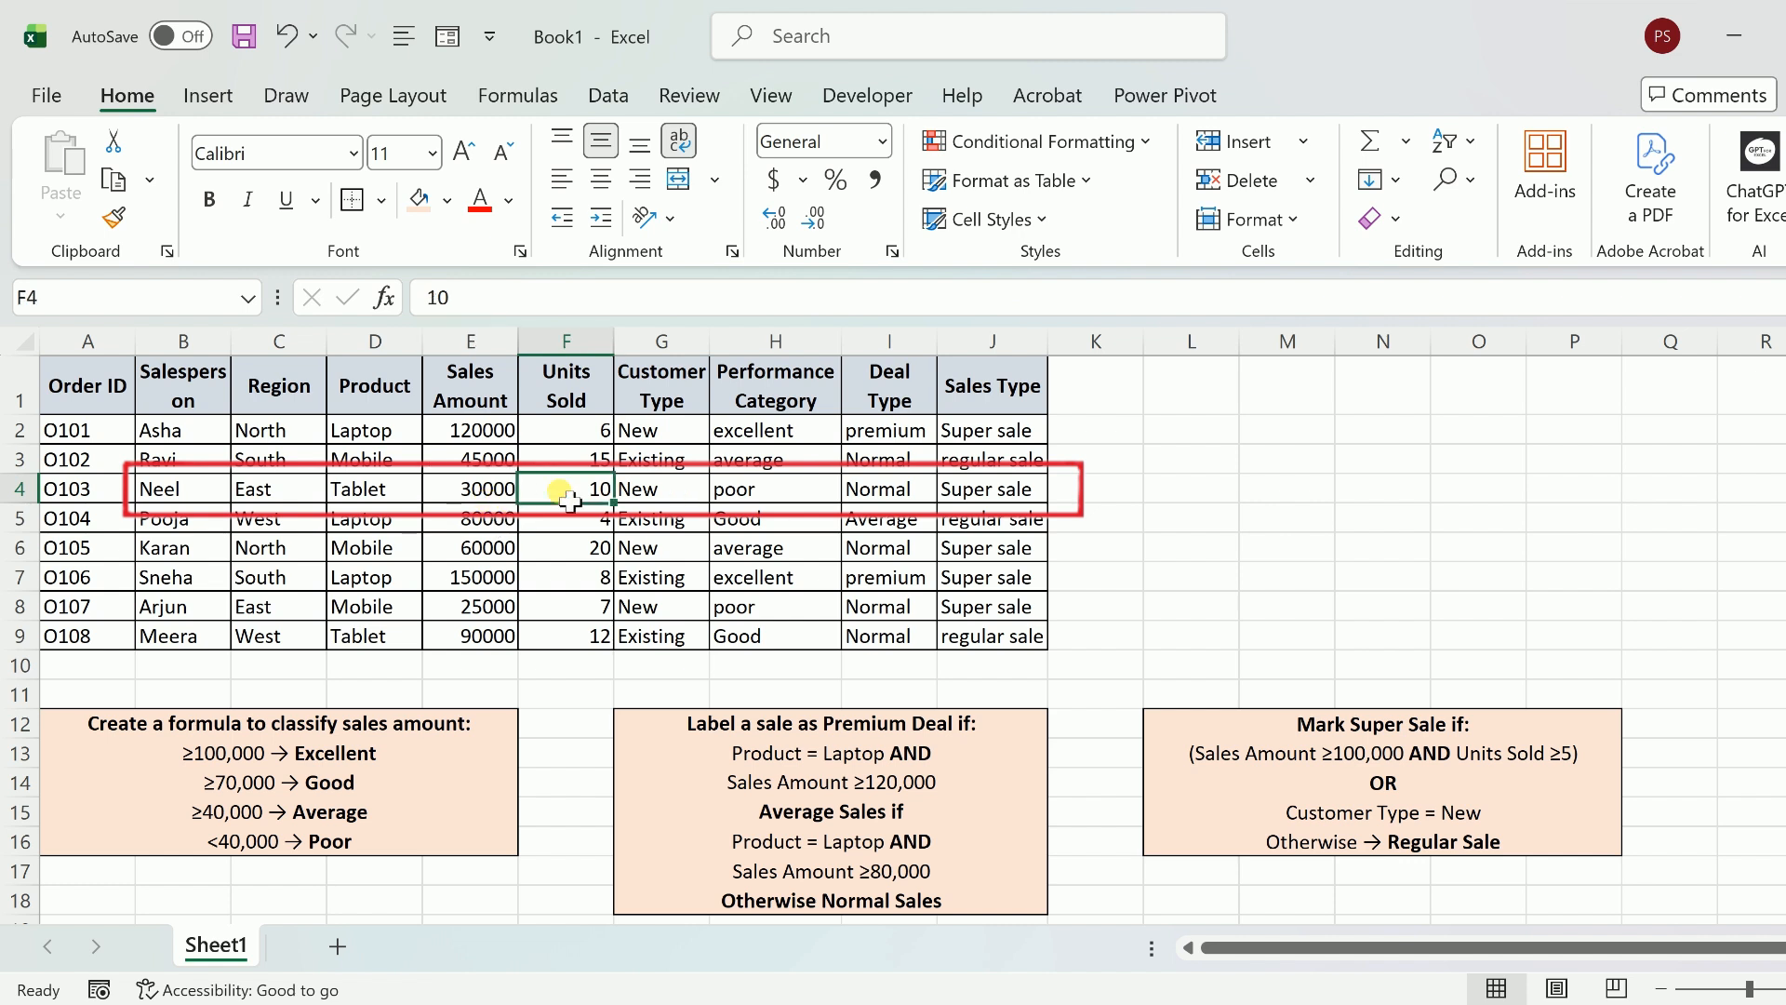
{"action": "left_click", "coordinate": [688, 491]}
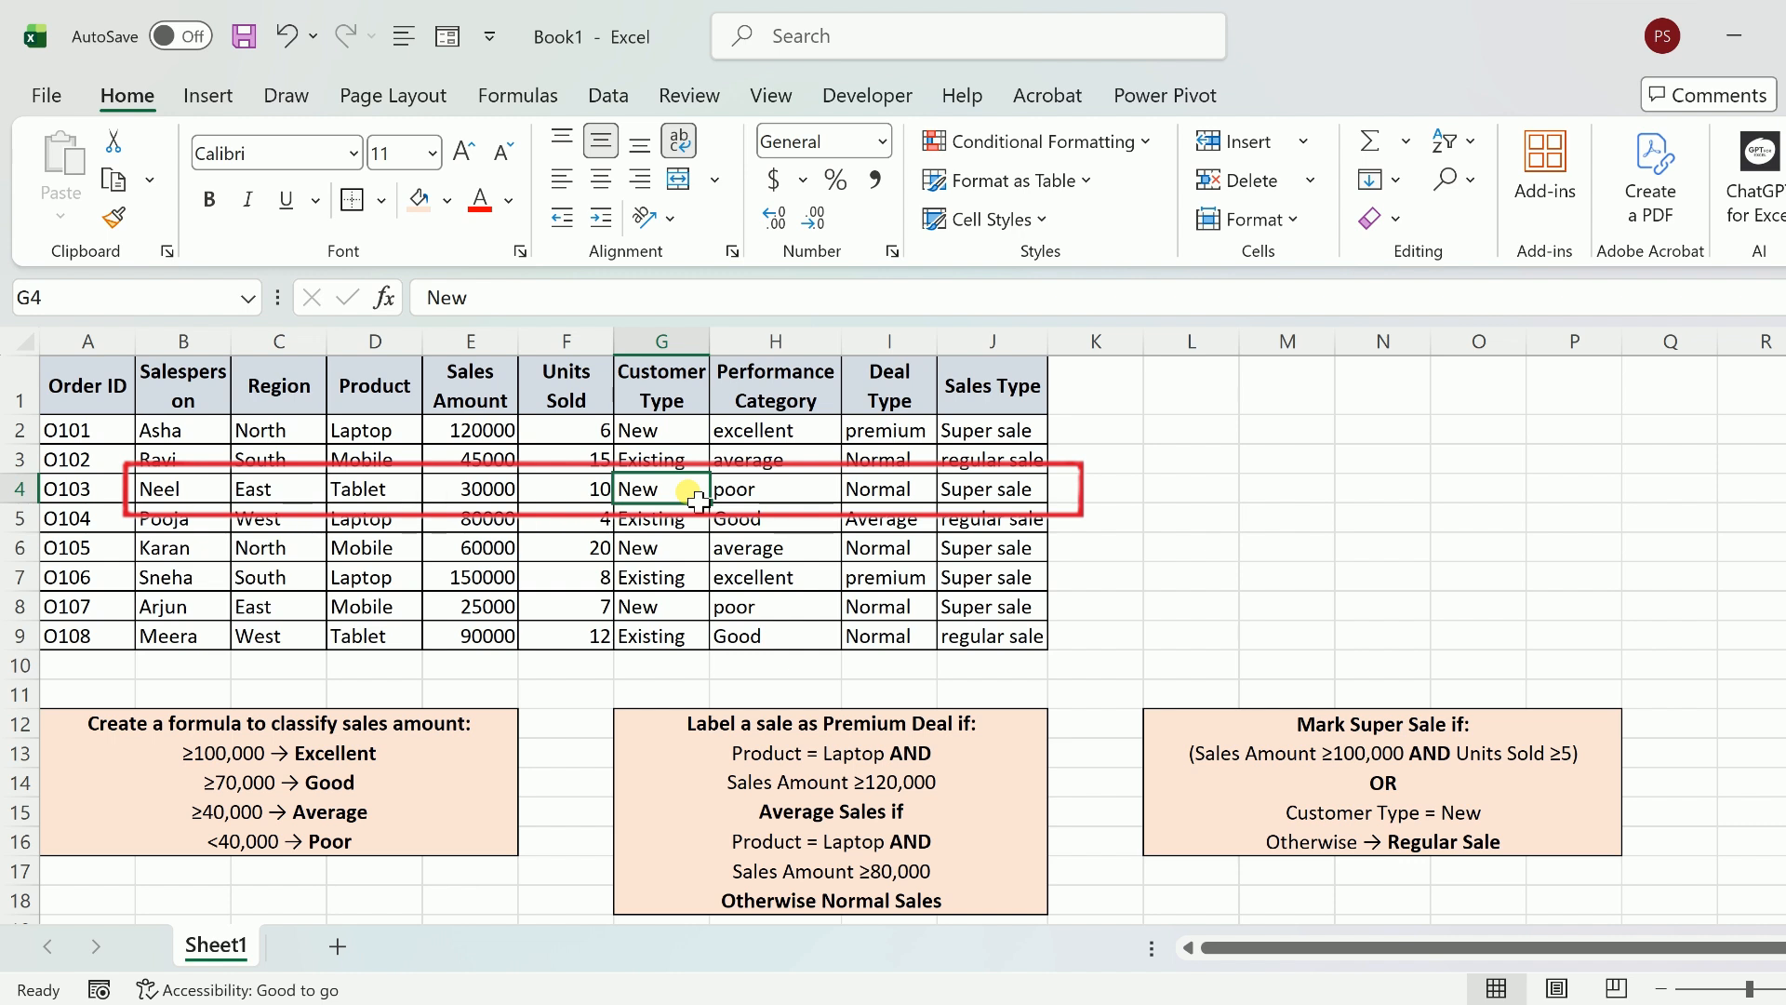